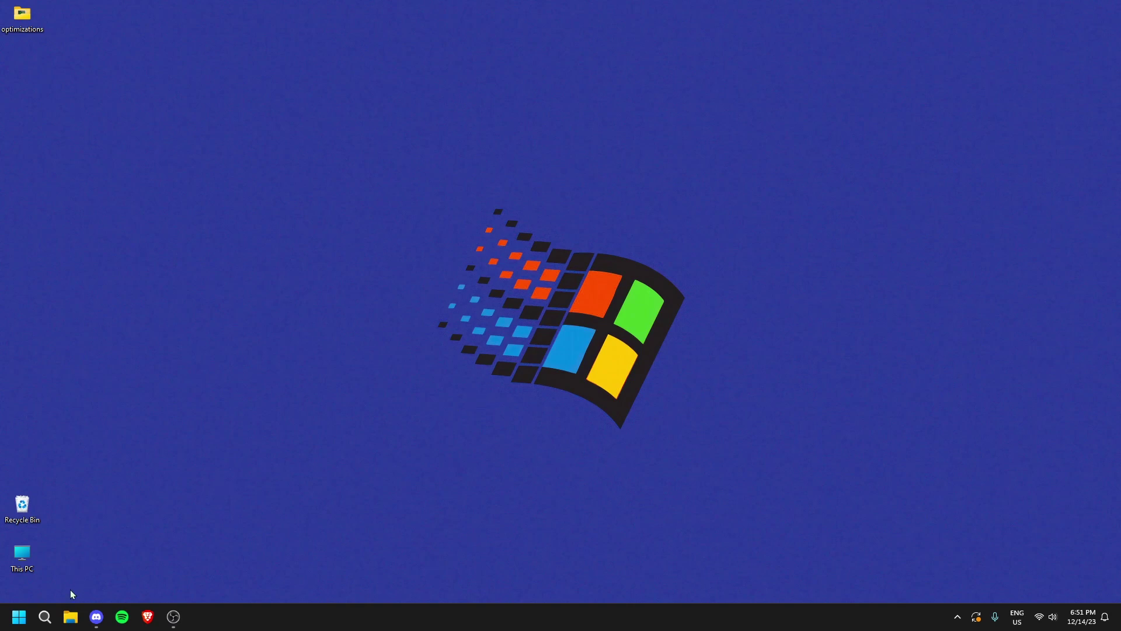
Create a system restore point for the C: drive with the description 12/14 and close System Properties
click(43, 615)
text(restore)
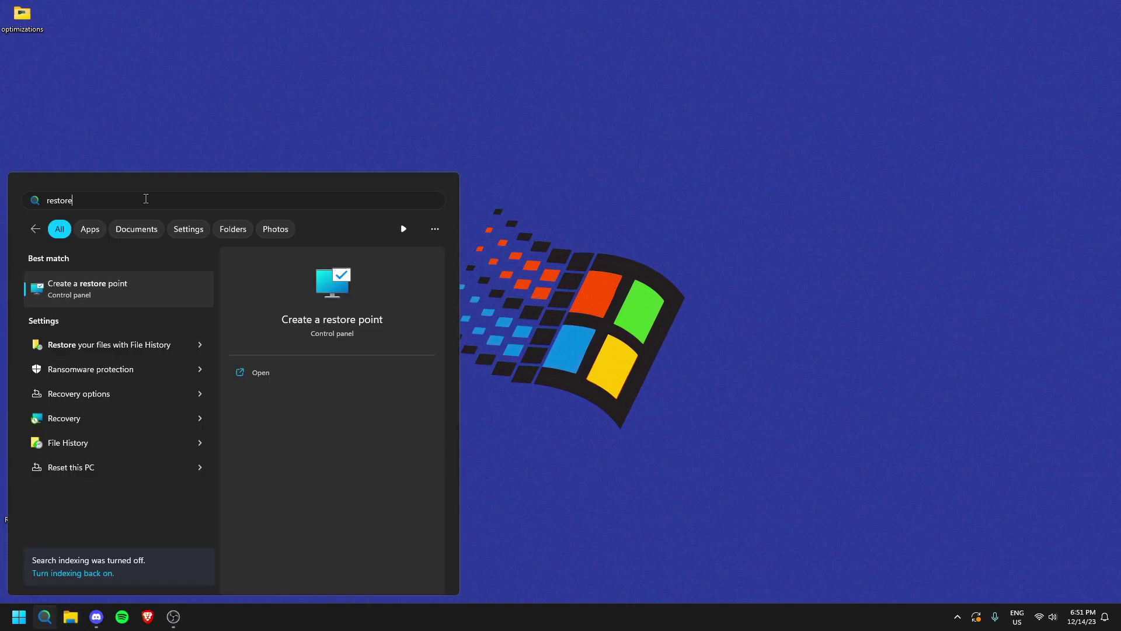
click(100, 288)
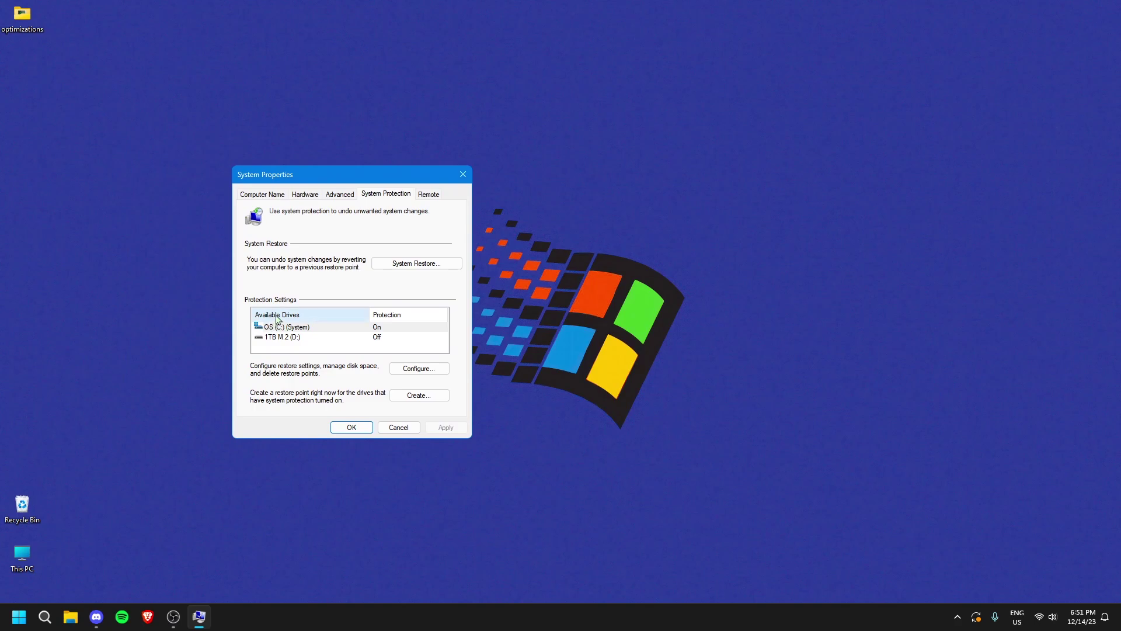
click(418, 398)
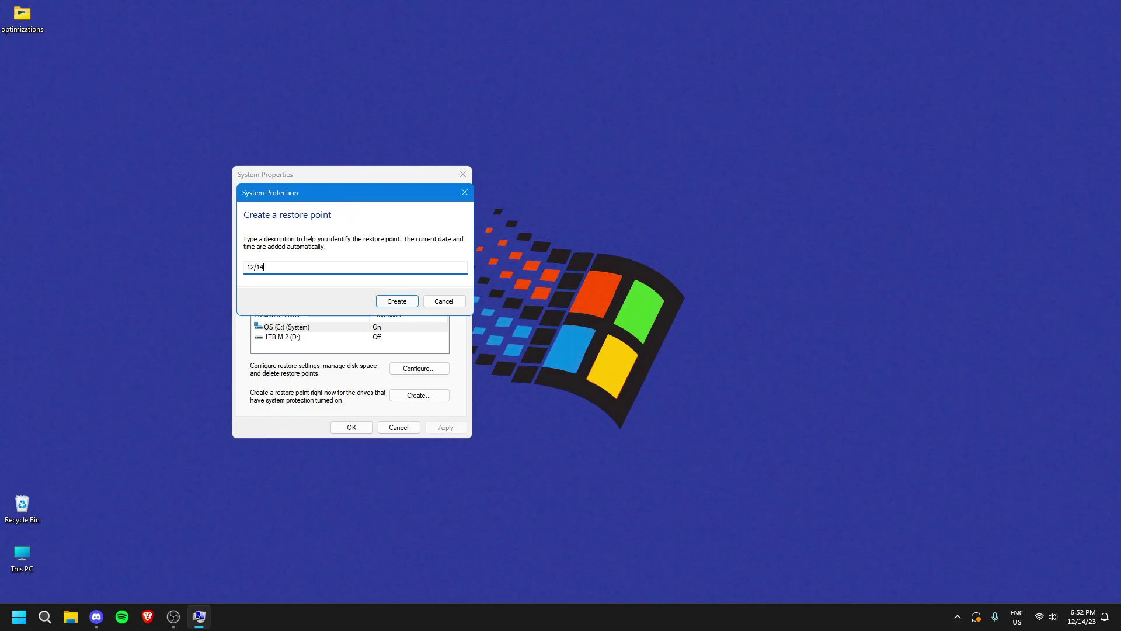
click(395, 305)
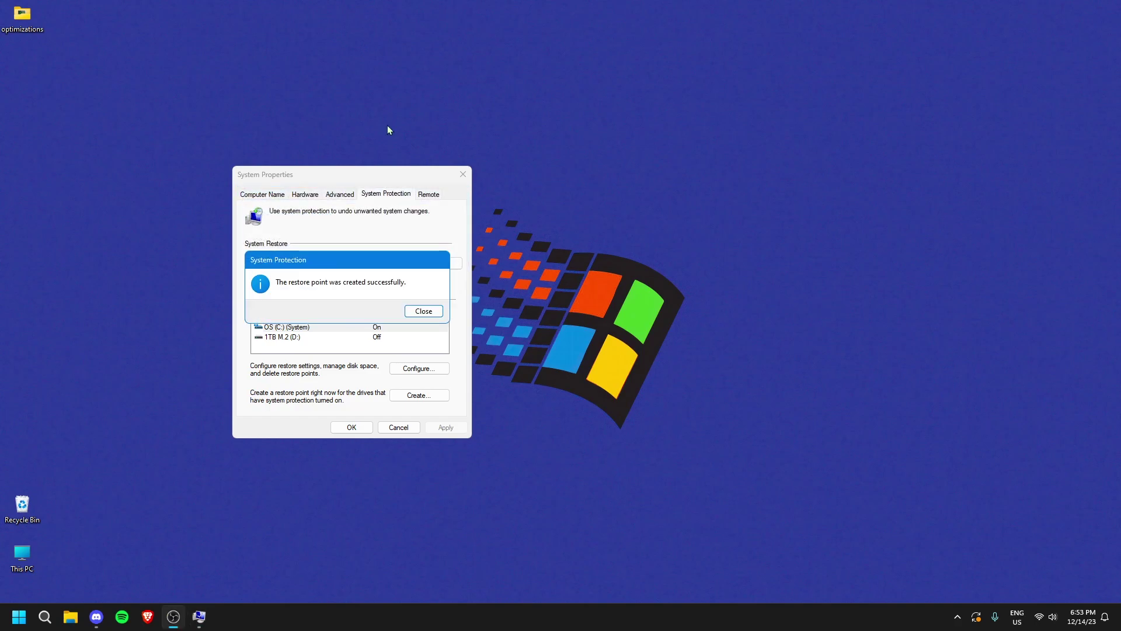
click(429, 316)
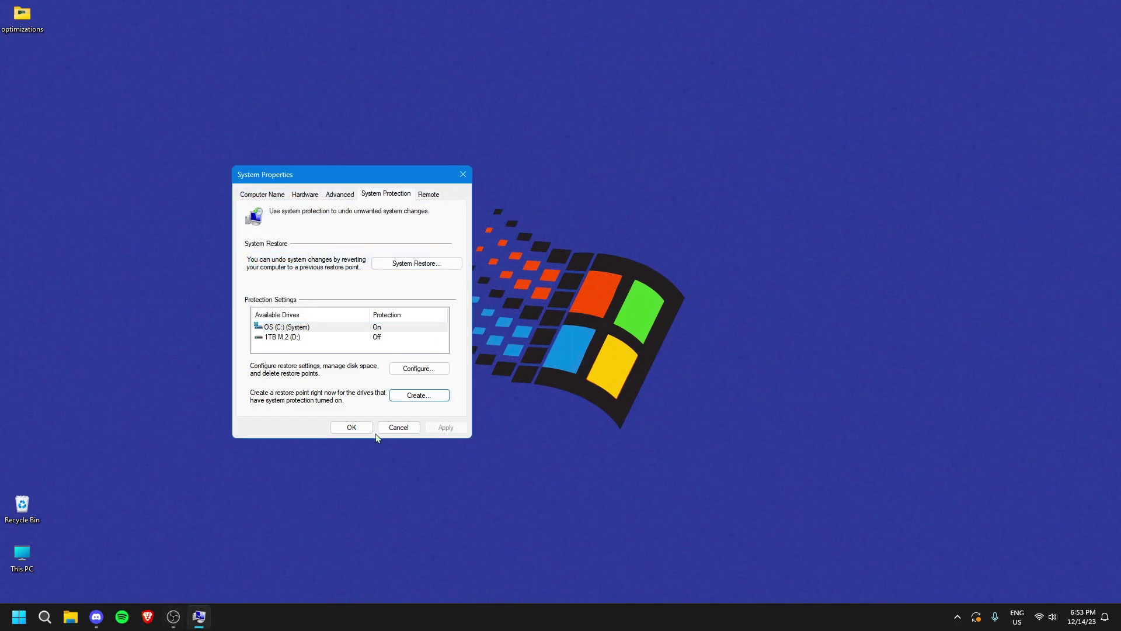
click(365, 429)
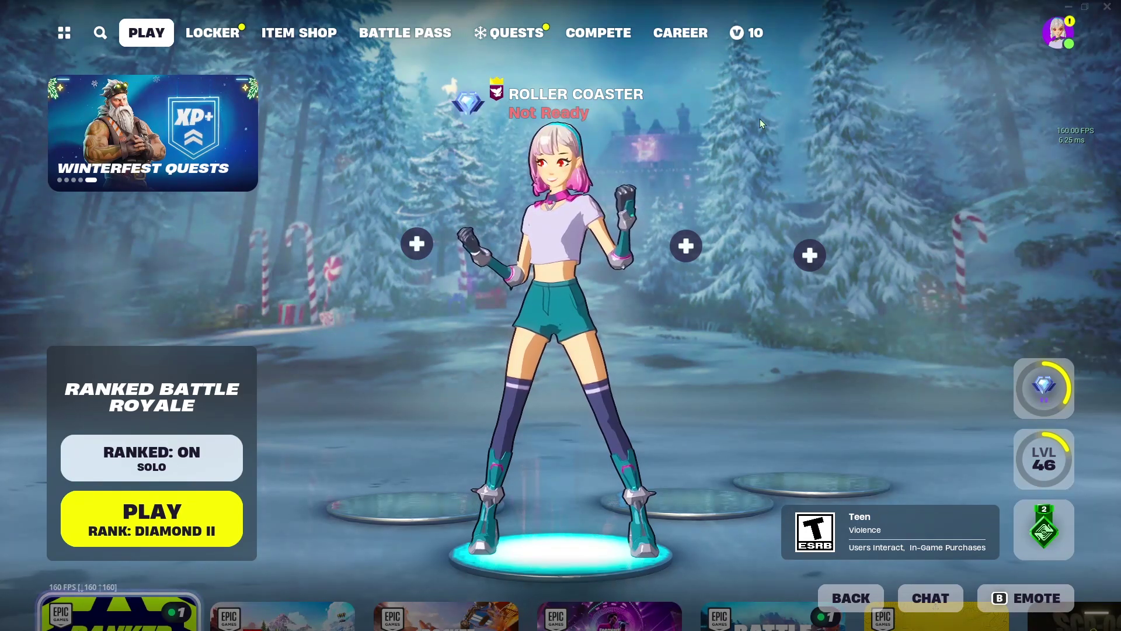
Open Fortnite's video settings and set the Frame Rate Limit to 120 FPS
key(o)
click(770, 529)
click(914, 94)
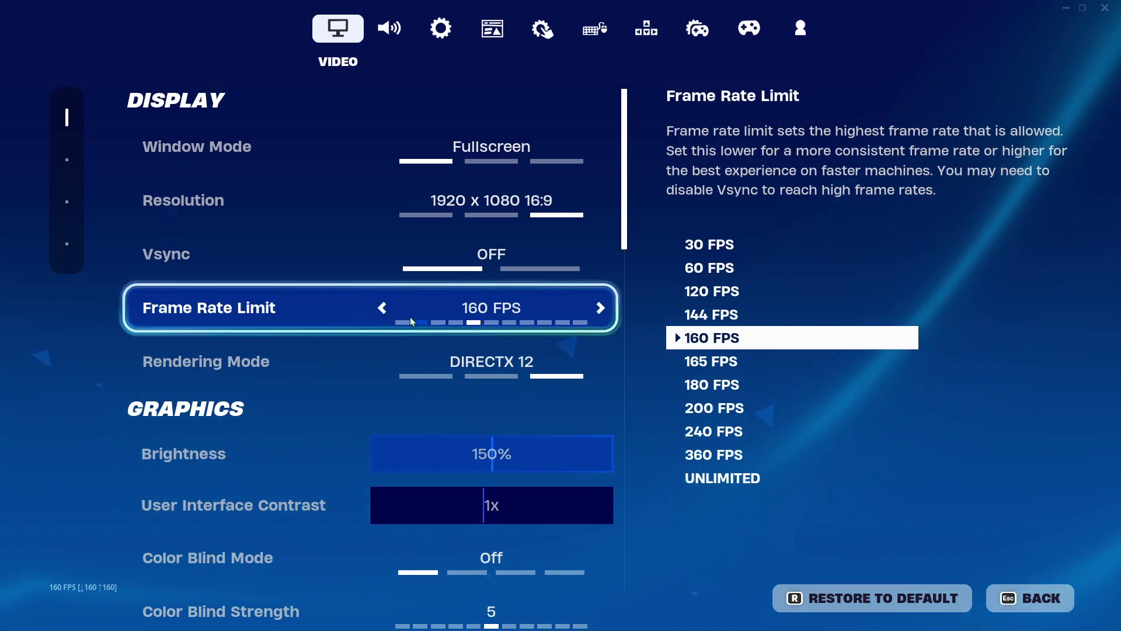
click(437, 319)
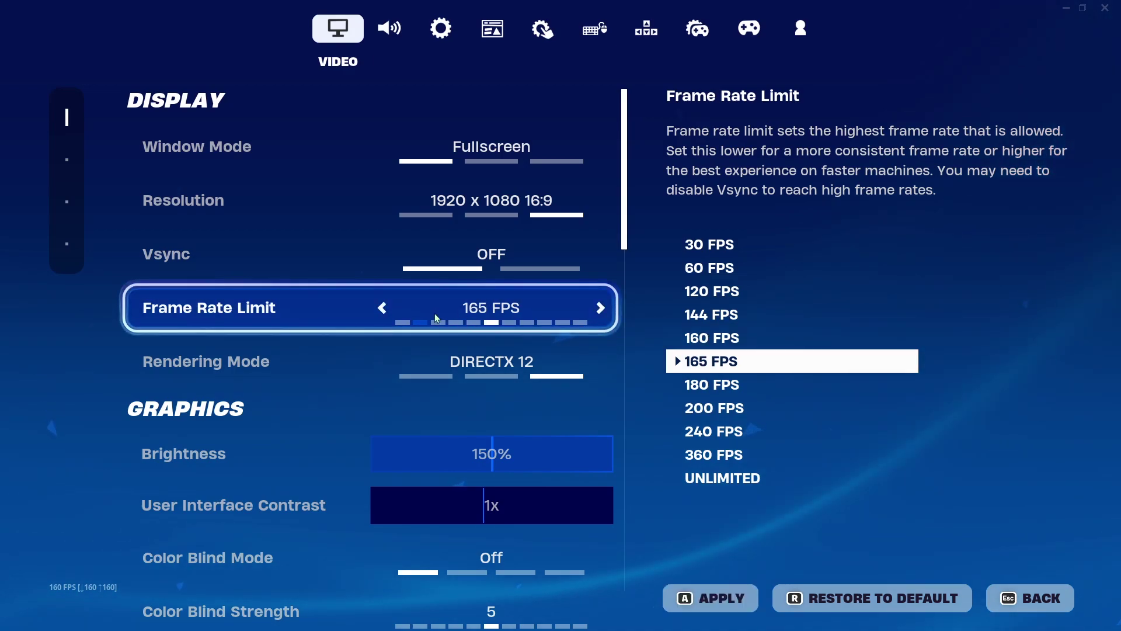
click(383, 310)
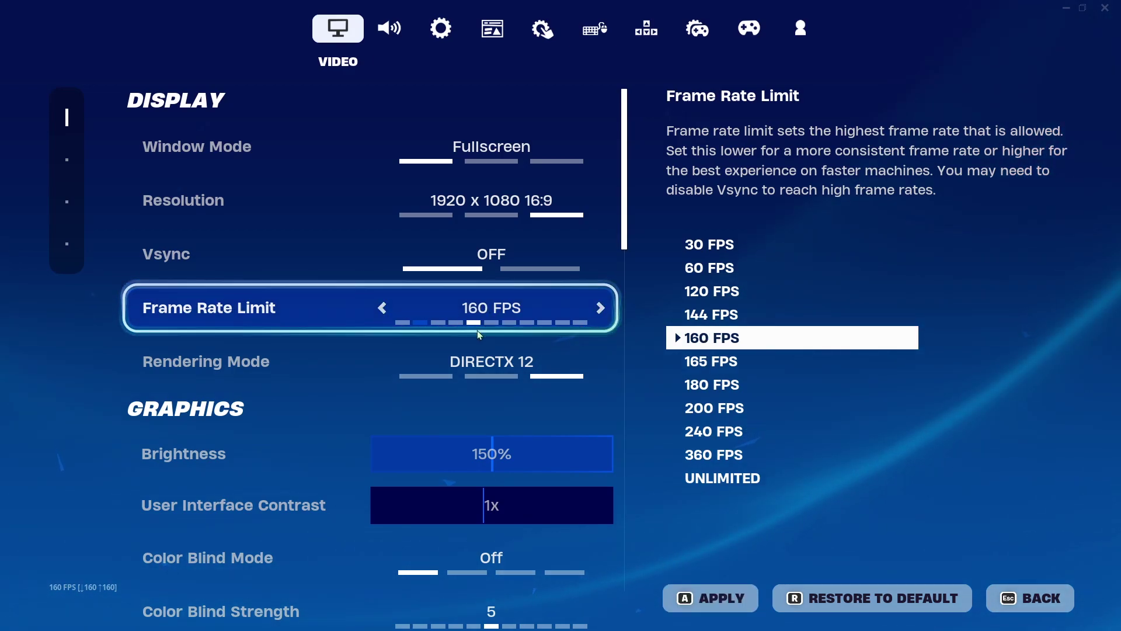
click(386, 309)
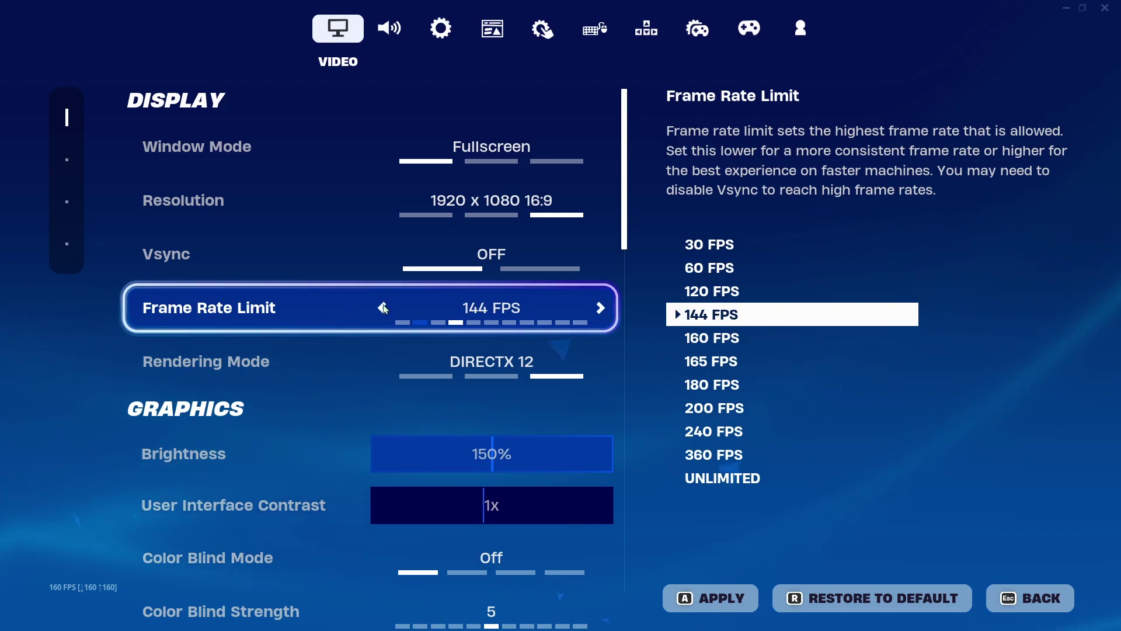
click(385, 308)
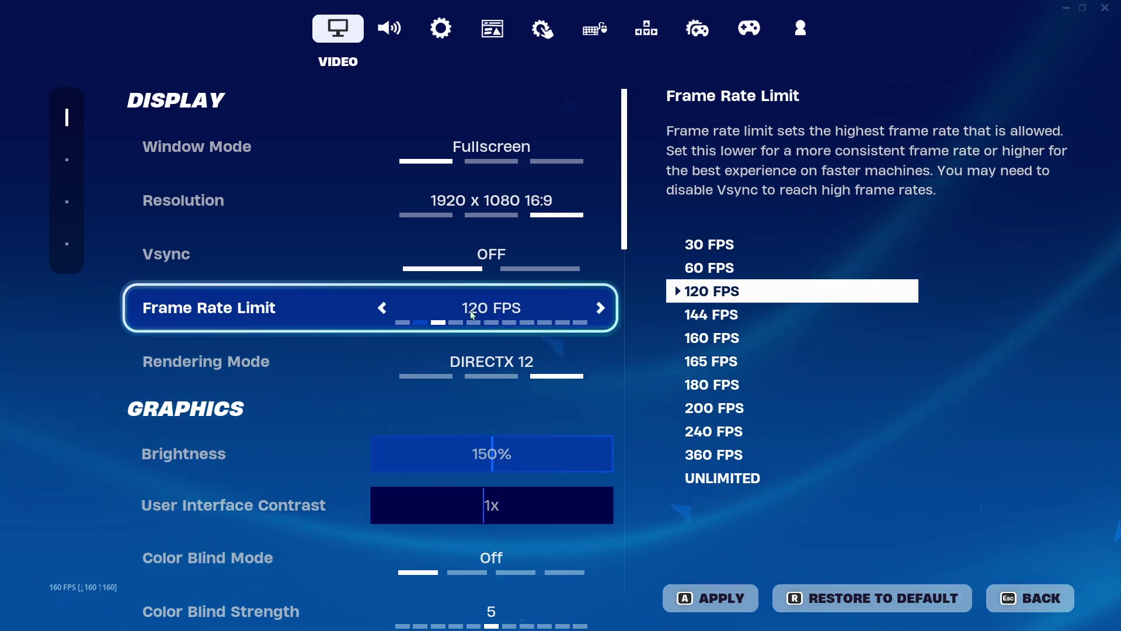
click(605, 312)
click(608, 316)
scroll(474, 311, down, 3)
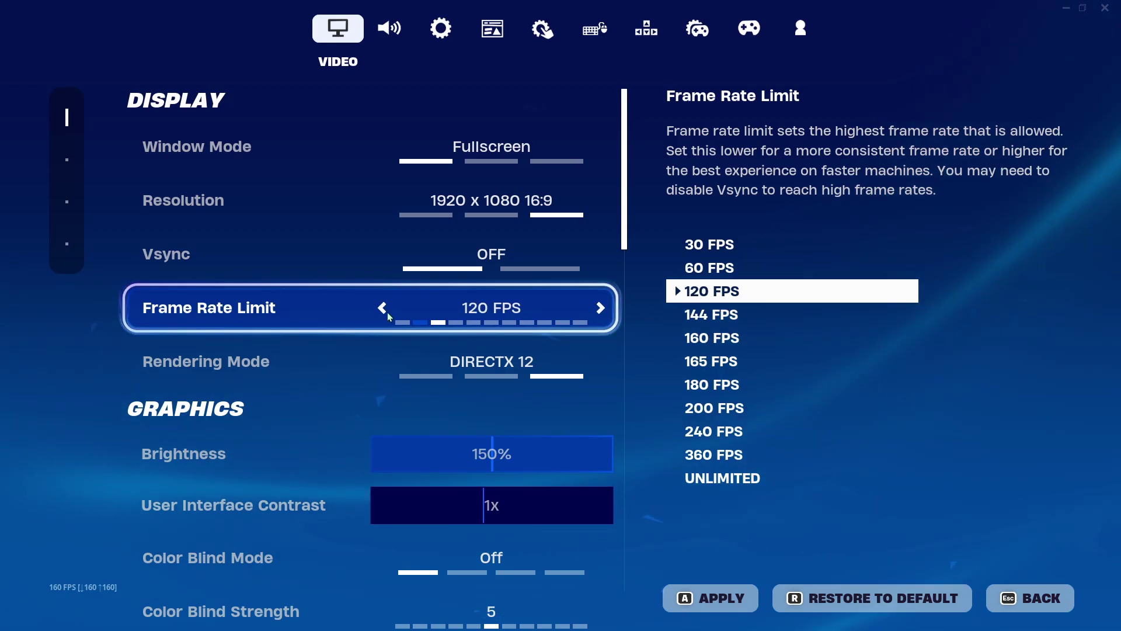
click(601, 316)
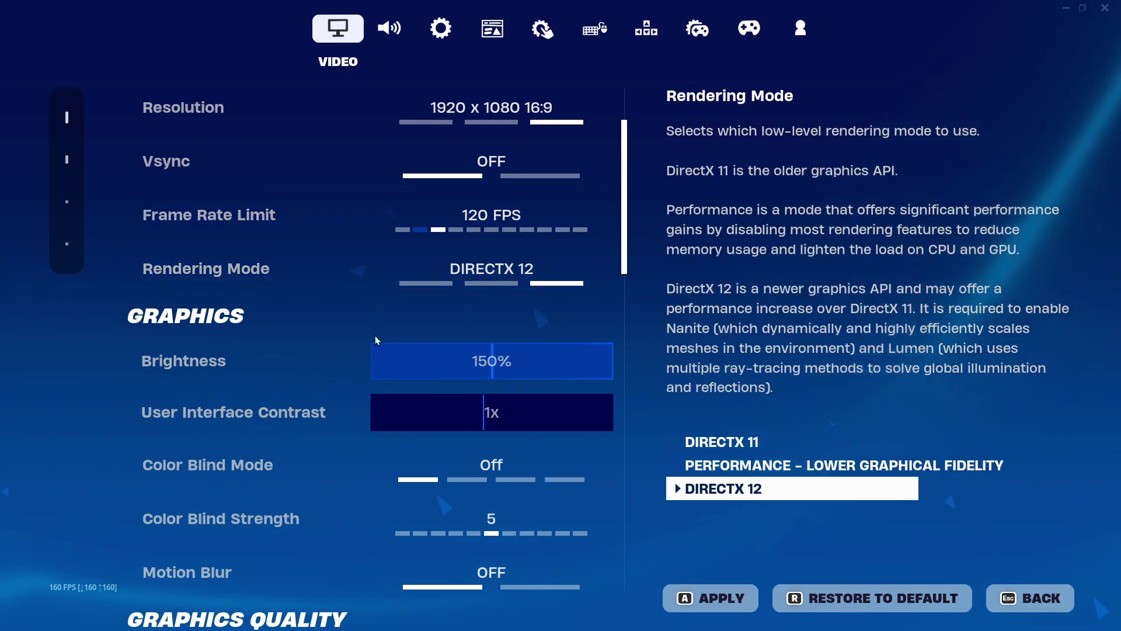
Try the Tritanope option for Color Blind Mode and return the mode to Off
scroll(375, 335, down, 1)
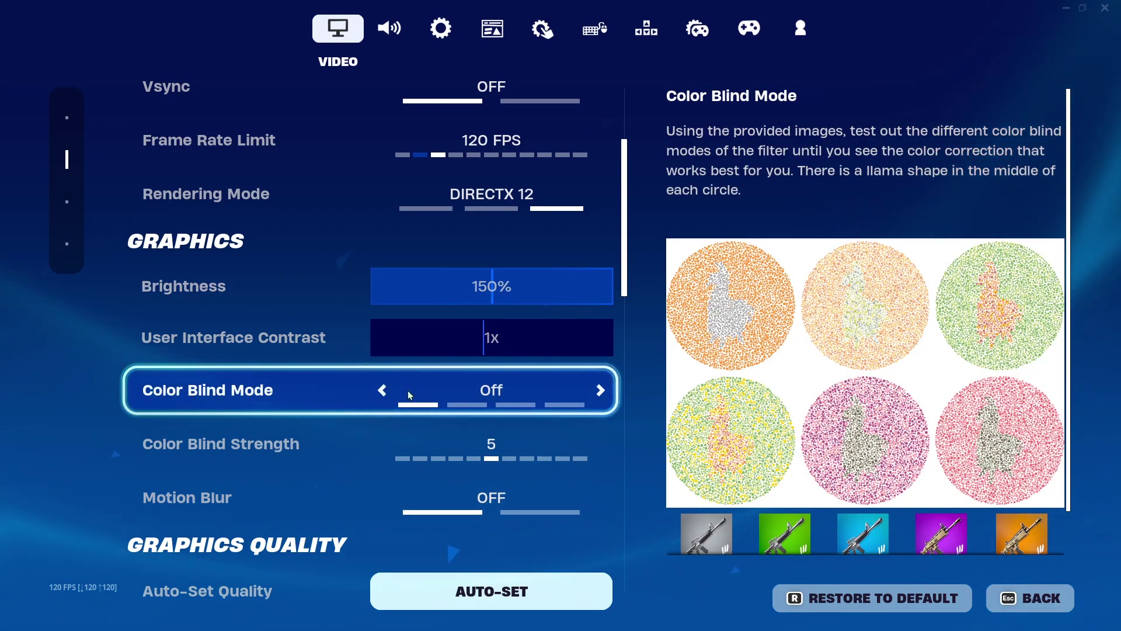
click(382, 391)
click(382, 390)
click(437, 403)
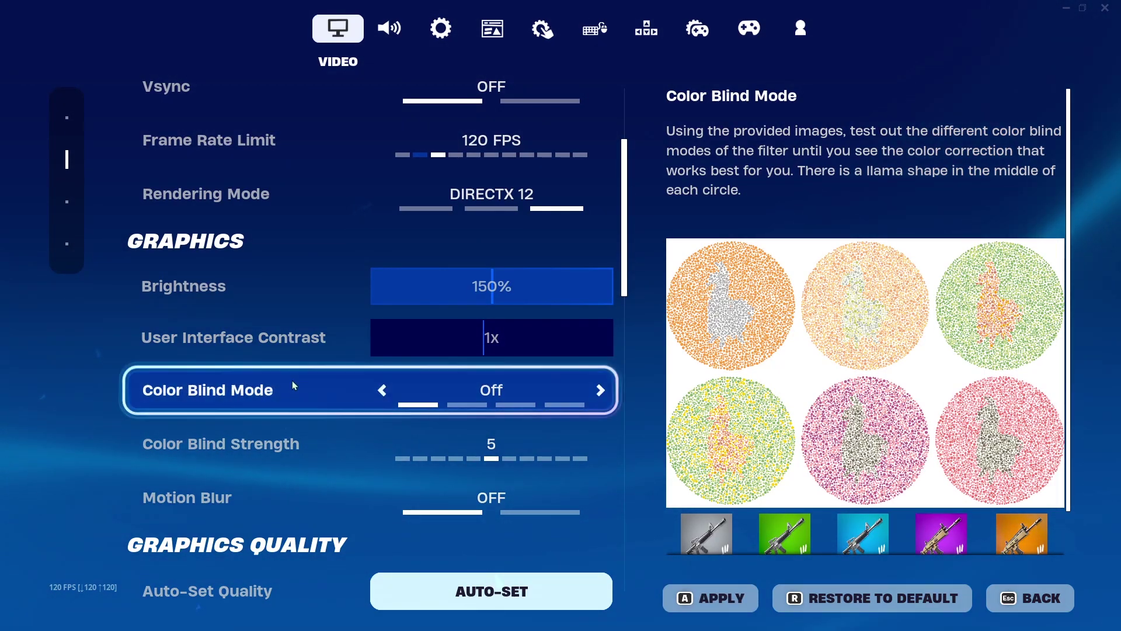
click(381, 390)
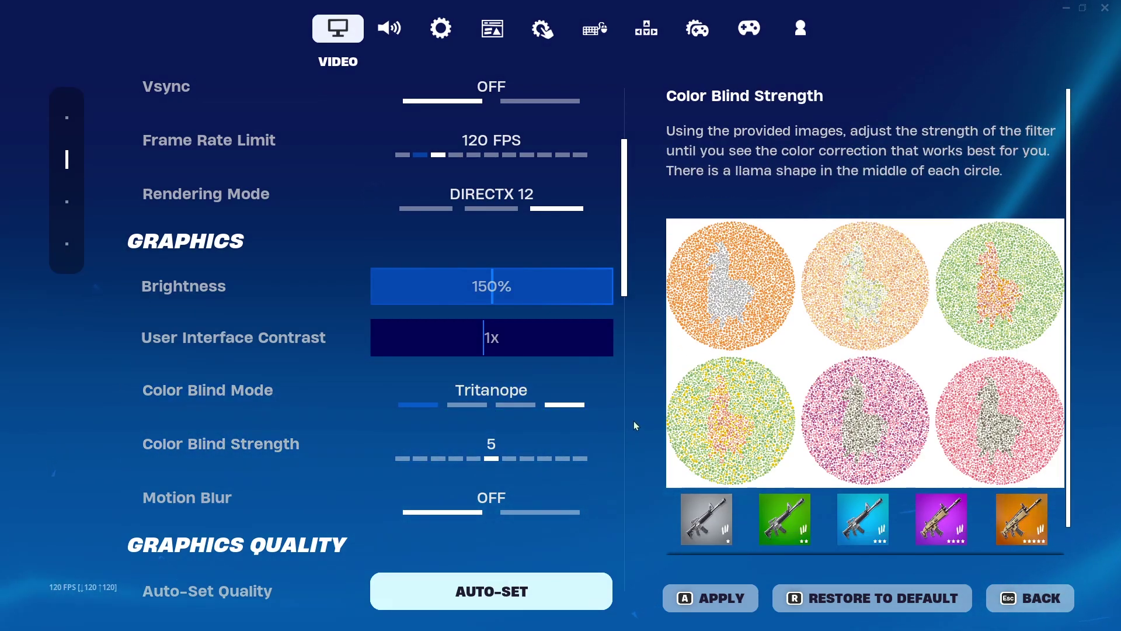
click(602, 400)
Turn Anti-Aliasing & Super Resolution off and raise the 3D Resolution to 100%
scroll(358, 399, down, 2)
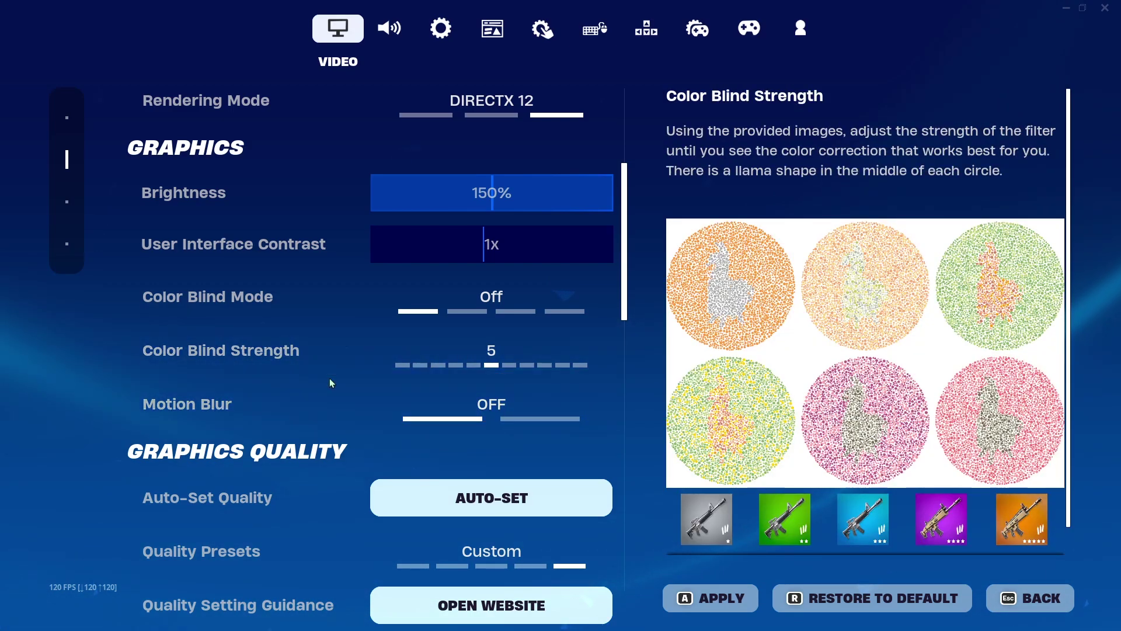
scroll(166, 163, down, 5)
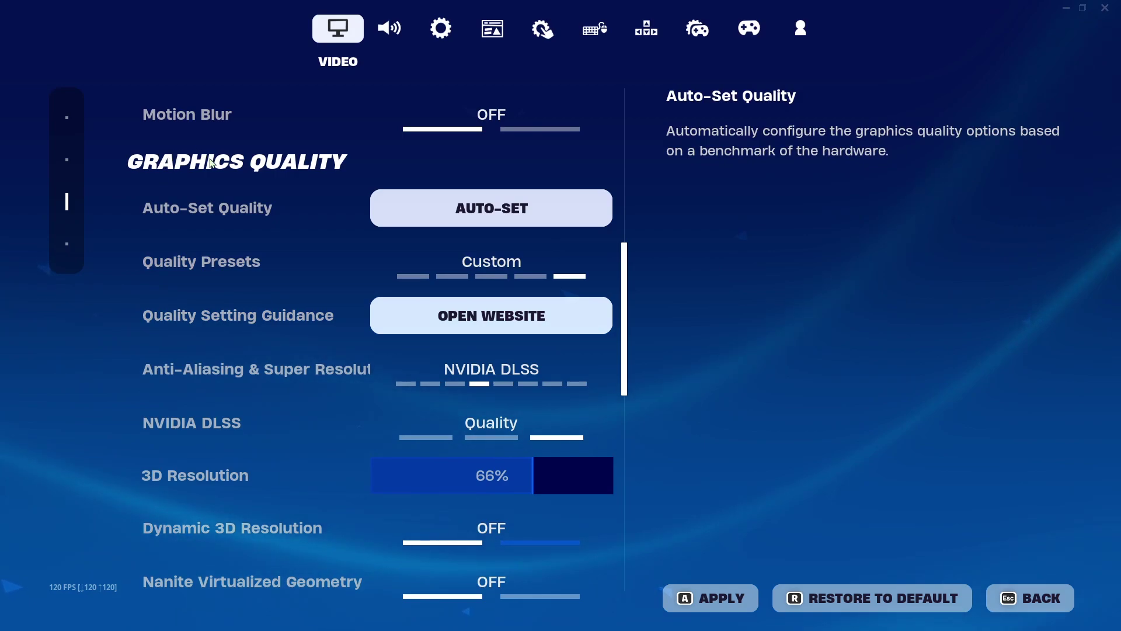
scroll(636, 350, down, 2)
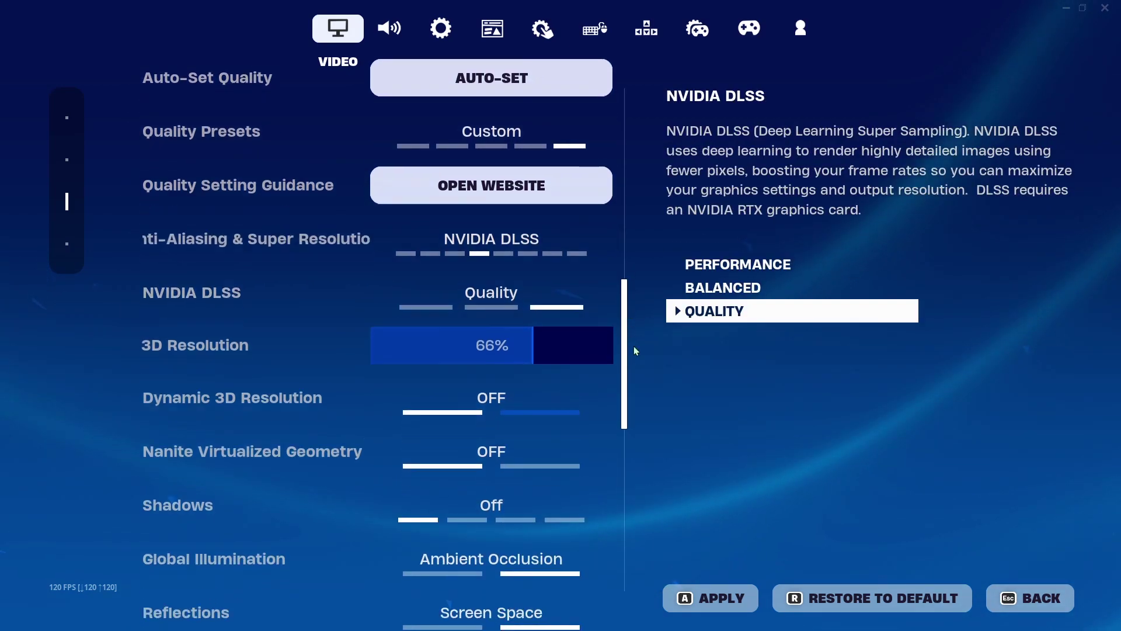
scroll(636, 351, down, 5)
scroll(629, 365, up, 5)
click(201, 239)
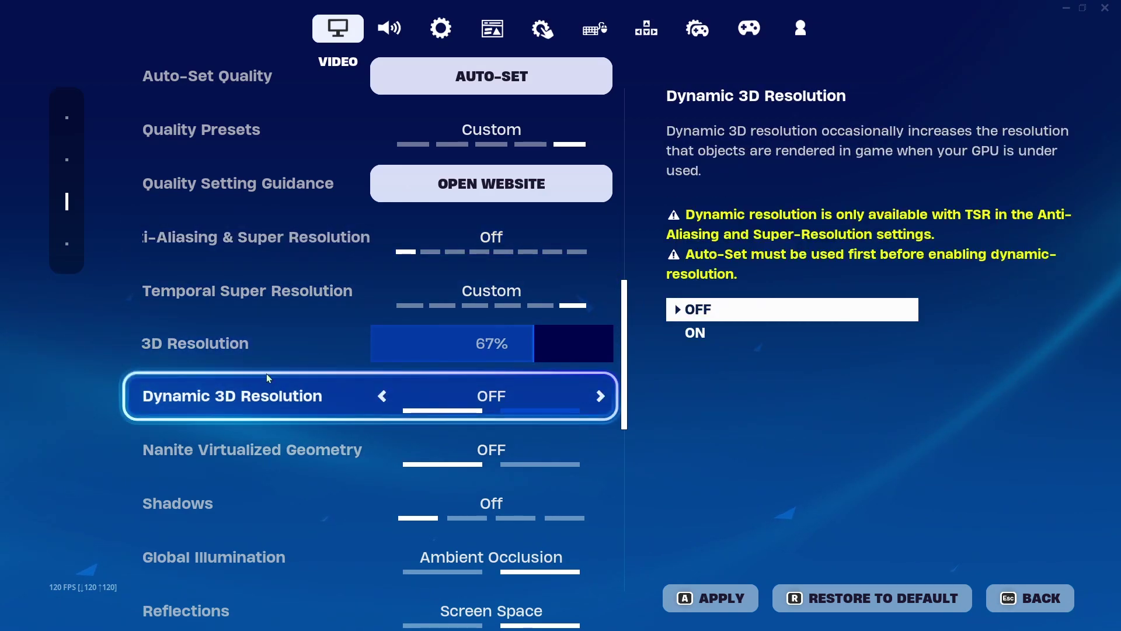
drag(534, 343, 620, 335)
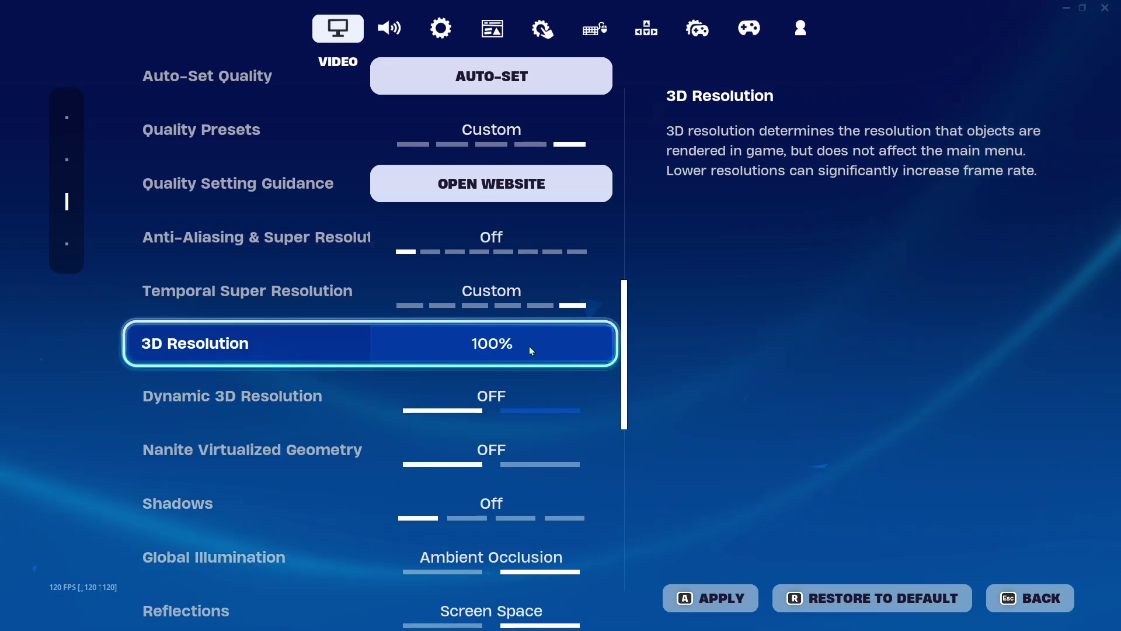
mouse_move(606, 348)
mouse_down()
mouse_move(517, 344)
mouse_move(613, 345)
mouse_move(583, 346)
mouse_move(614, 354)
mouse_up()
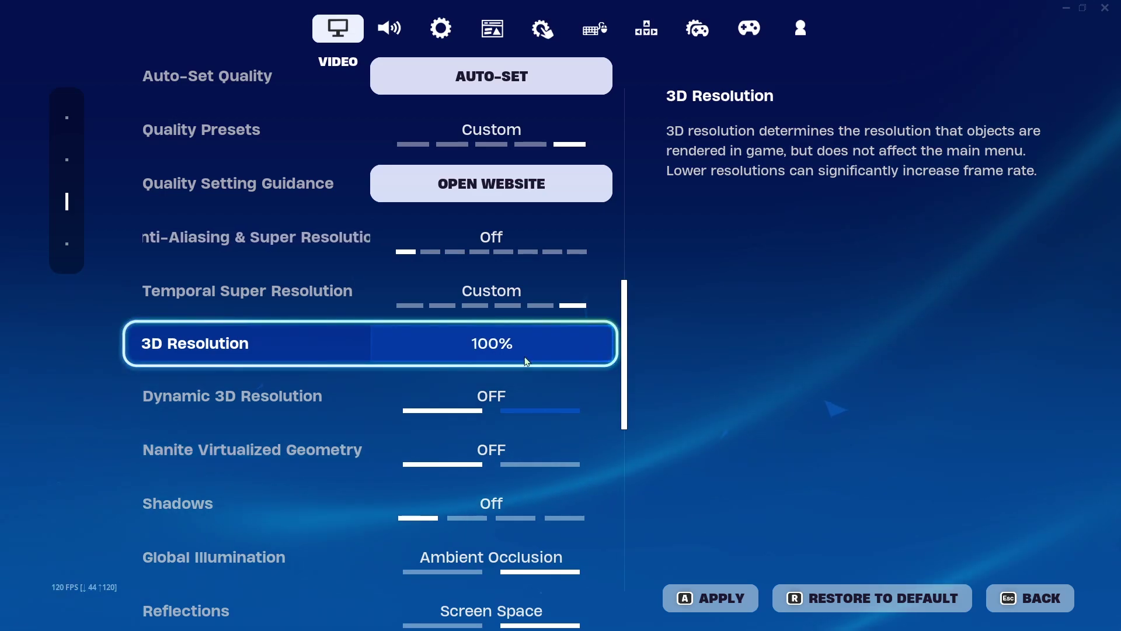
Set both Global Illumination and Reflections to Off in the graphics quality settings
scroll(291, 359, down, 1)
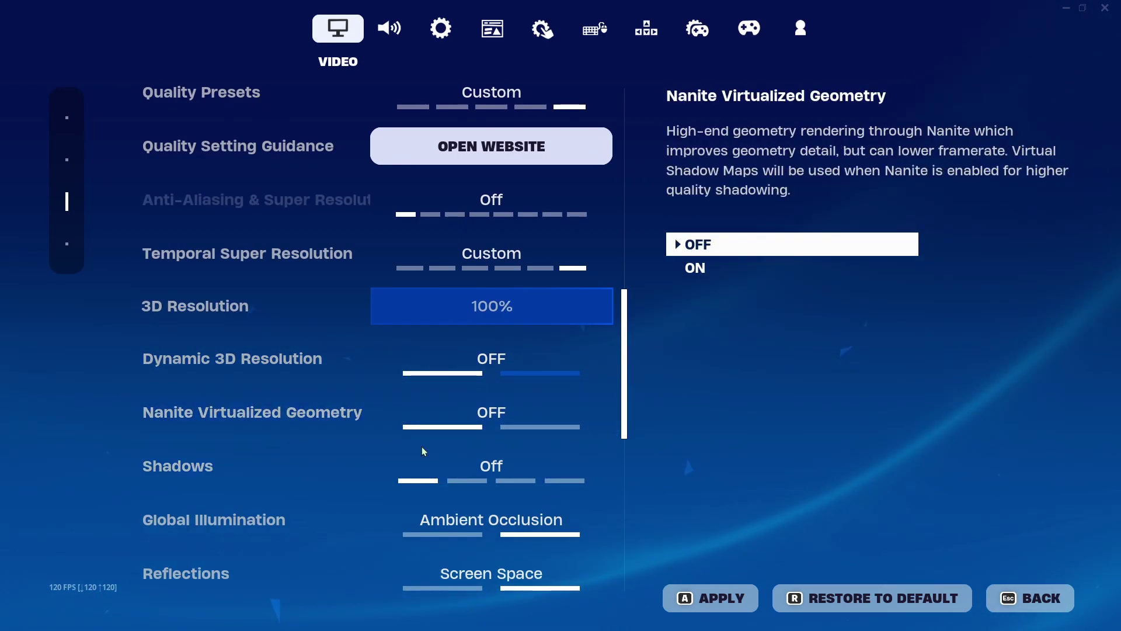
scroll(414, 455, down, 1)
click(383, 445)
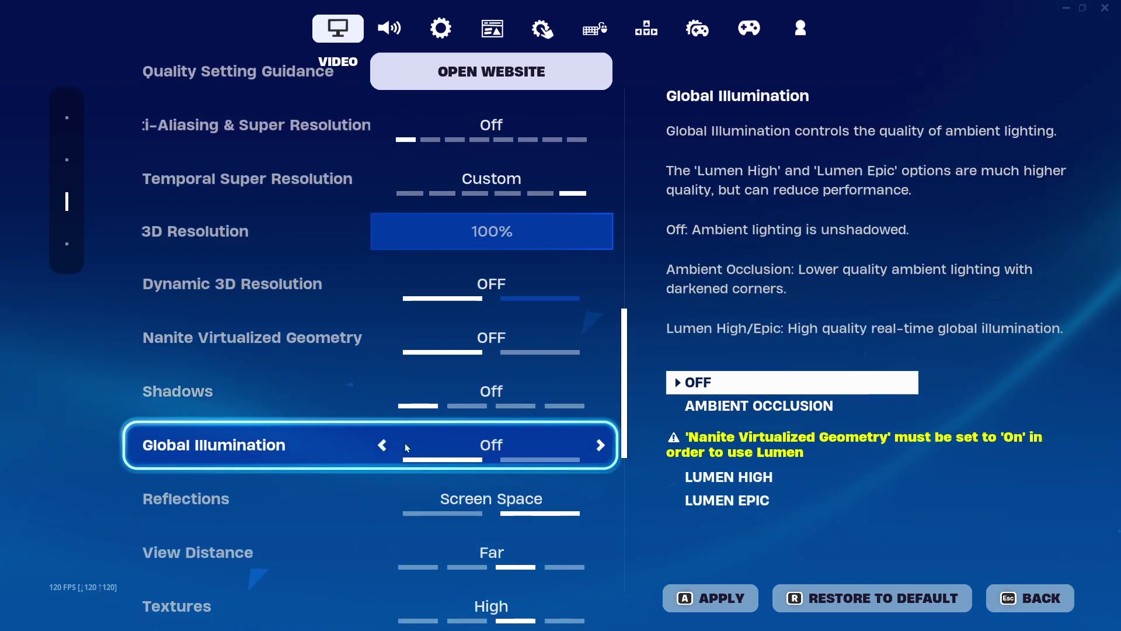
scroll(324, 434, down, 1)
click(382, 404)
Set View Distance to Near and Textures to Low in the graphics quality settings
scroll(382, 404, down, 1)
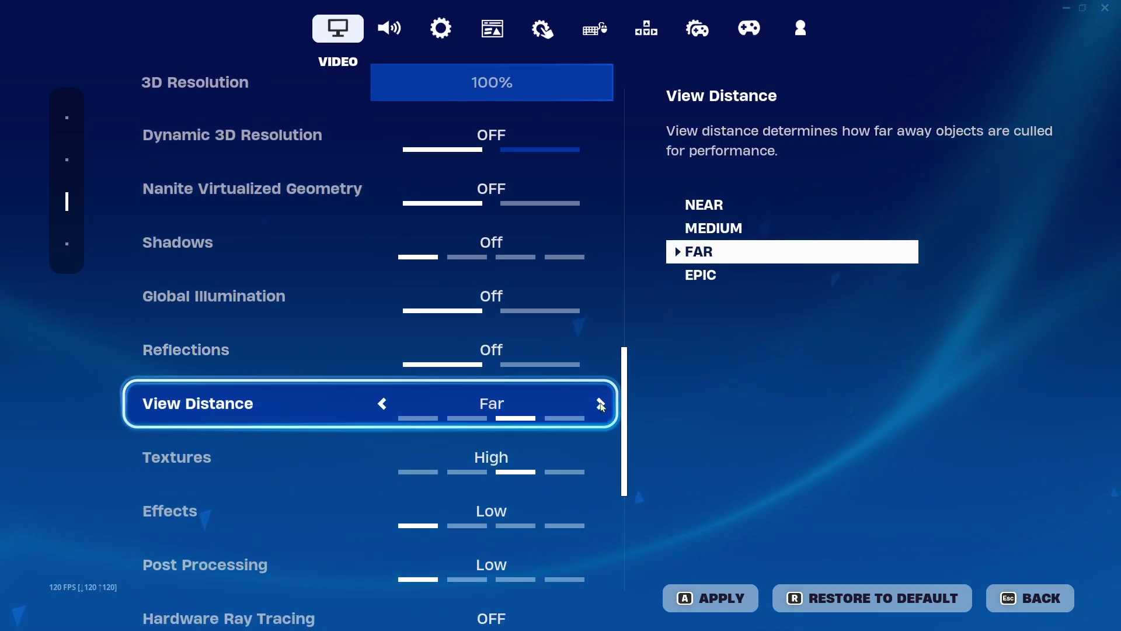
click(582, 417)
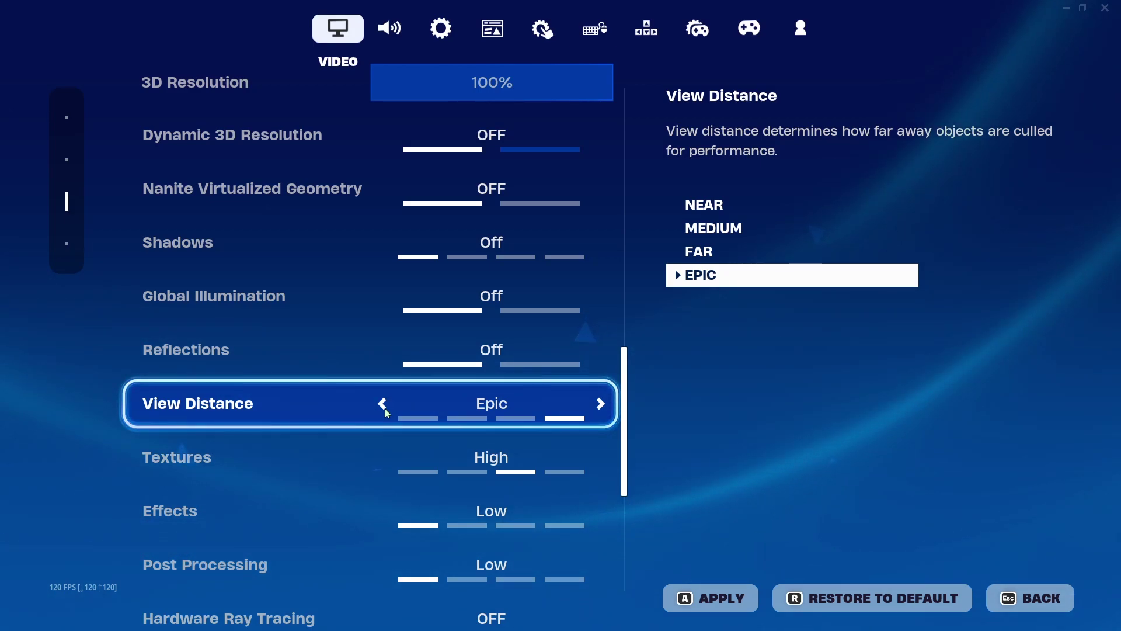
triple_click(384, 401)
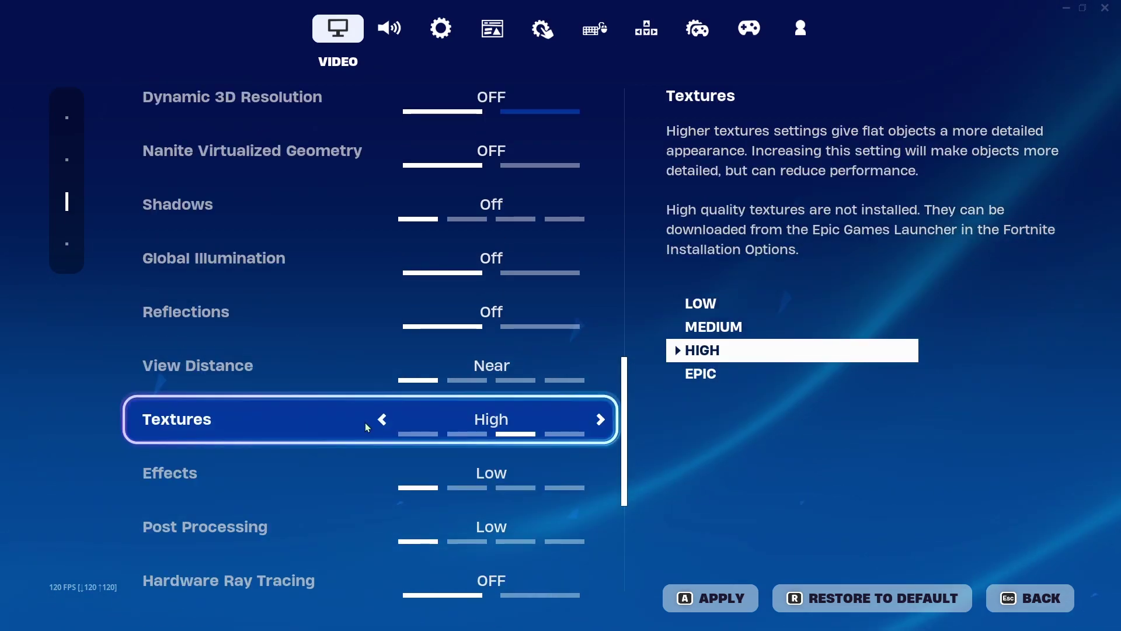
double_click(381, 419)
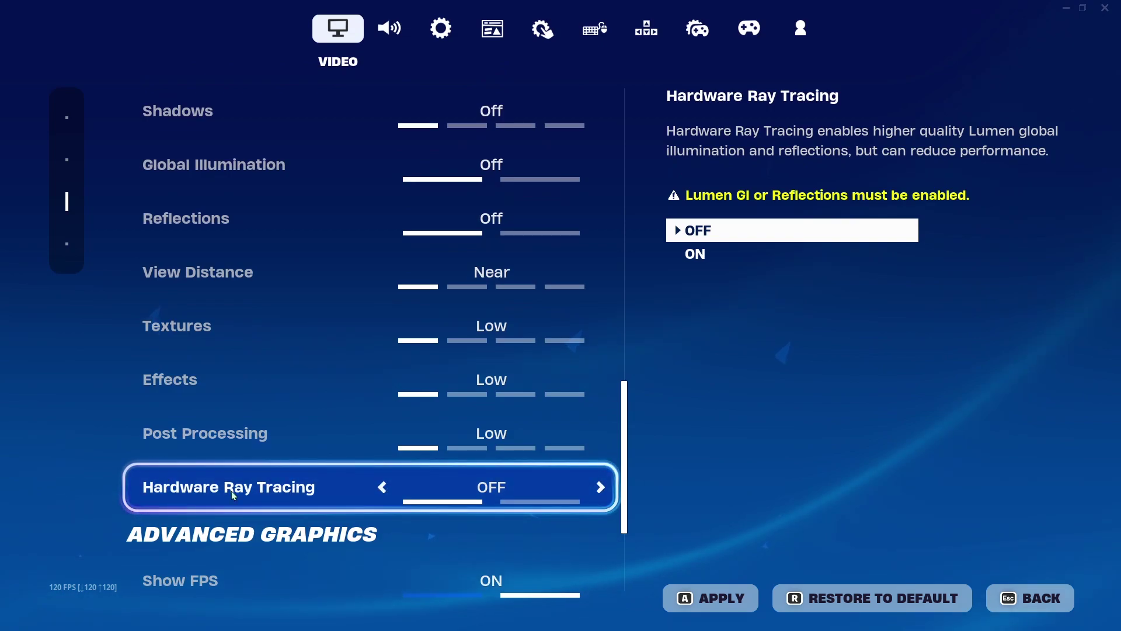
Examine the advanced graphics options and the replay recording options in the game settings
scroll(264, 489, down, 3)
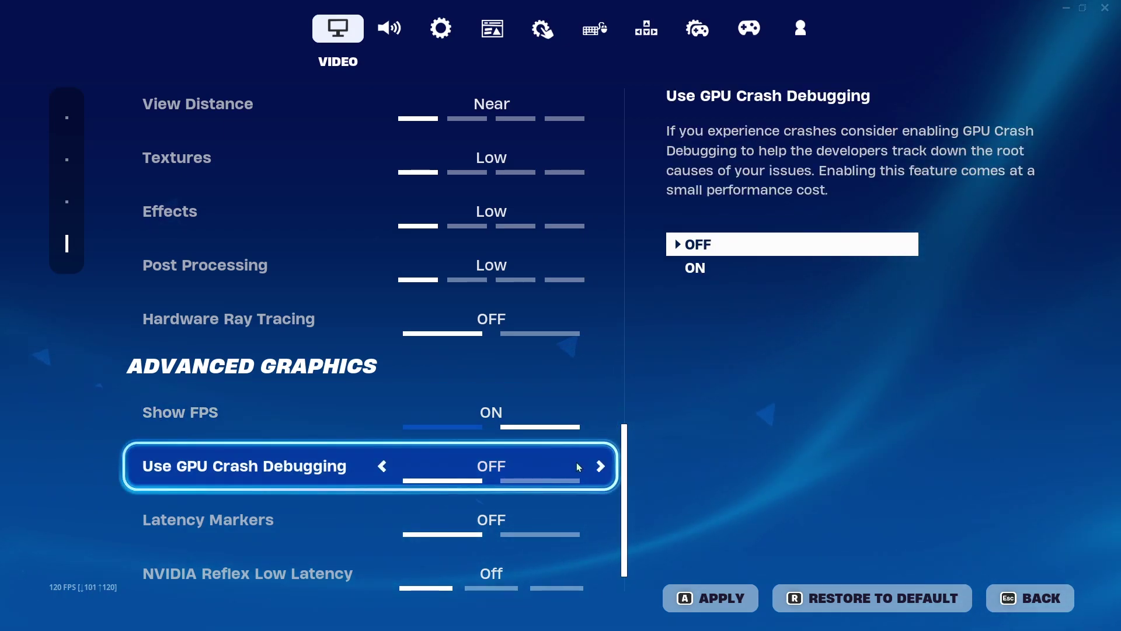
scroll(251, 514, down, 1)
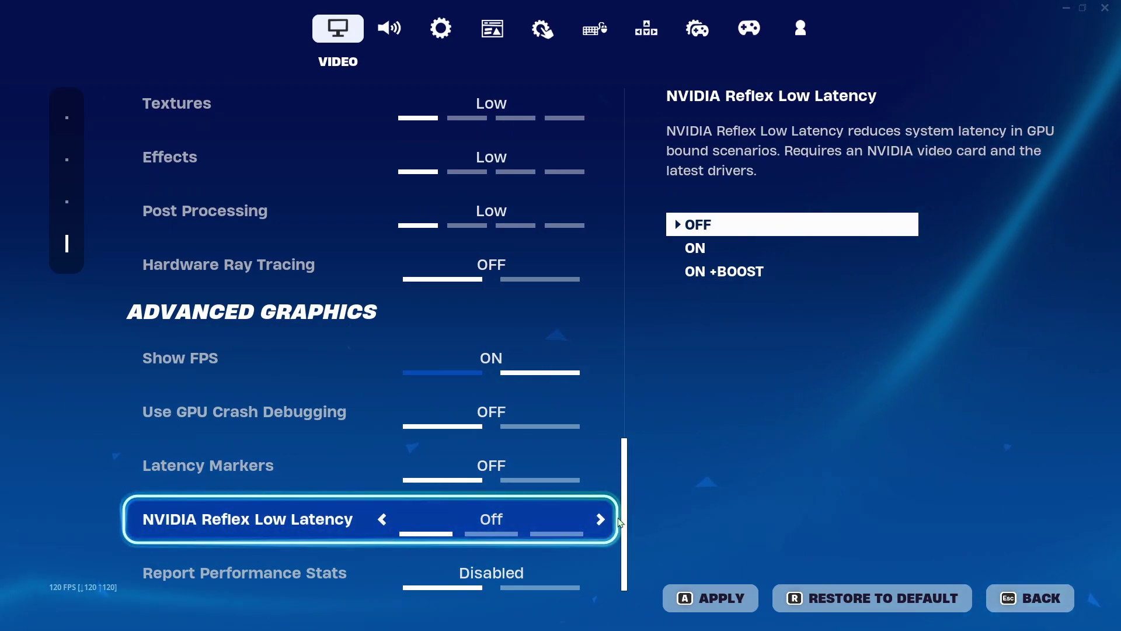
click(431, 36)
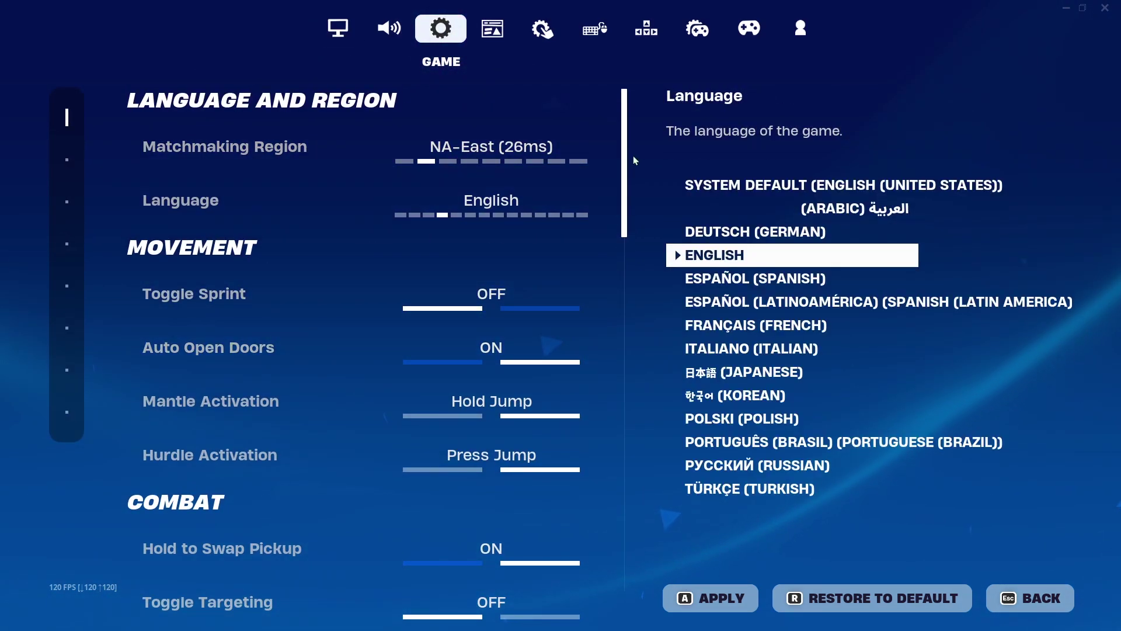
scroll(583, 492, down, 20)
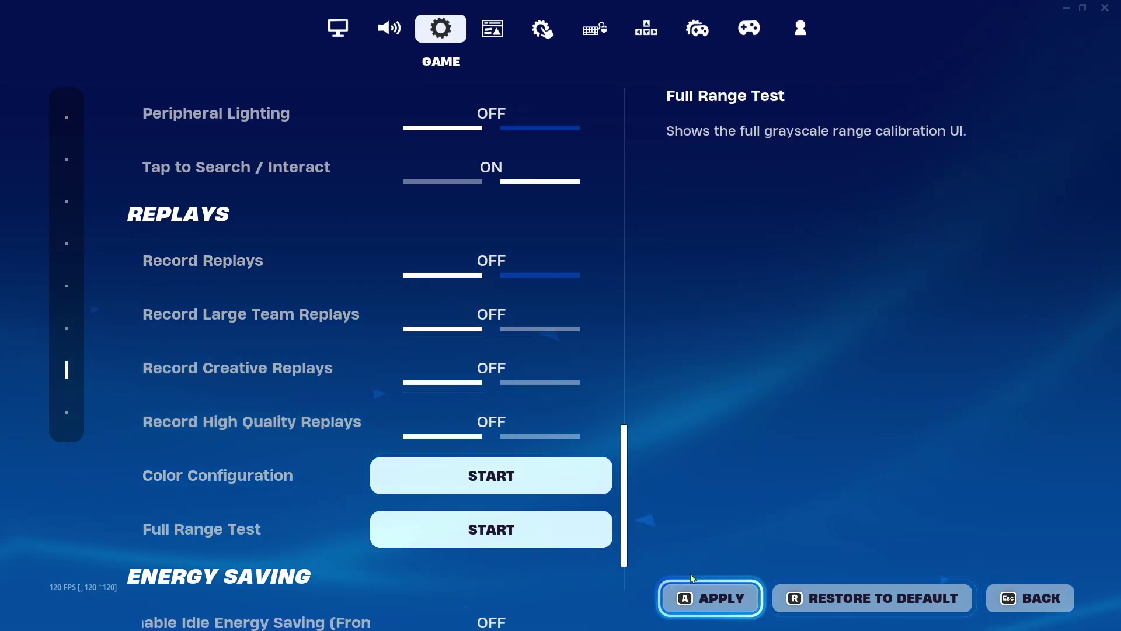
Return to the video settings and choose Performance - Lower Graphical Fidelity as the Rendering Mode
key(Escape)
click(882, 117)
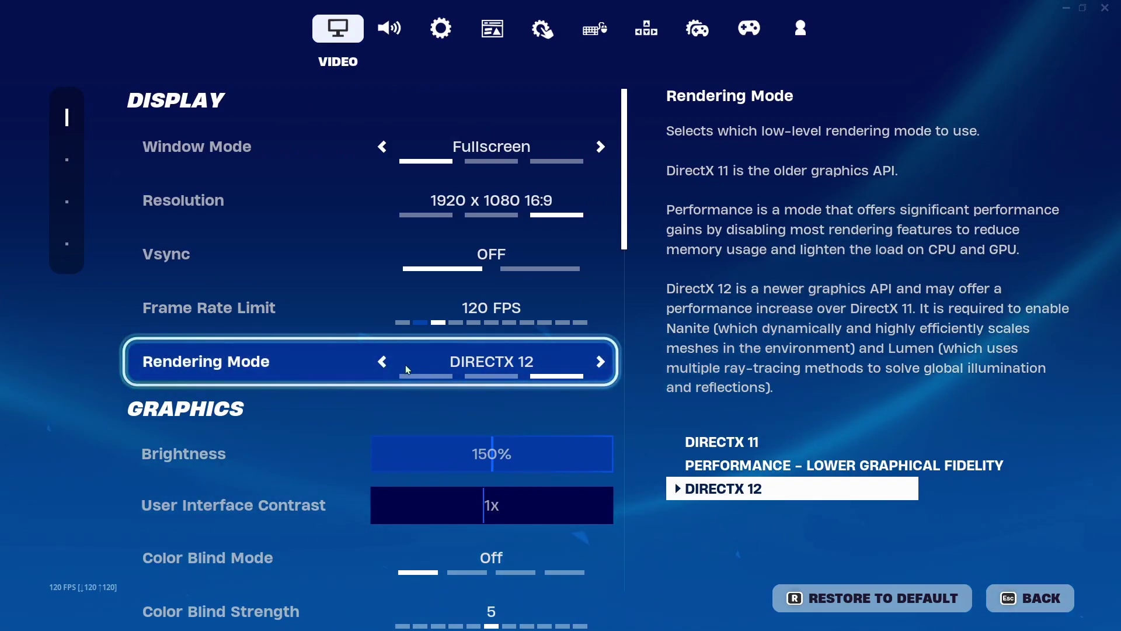
click(844, 465)
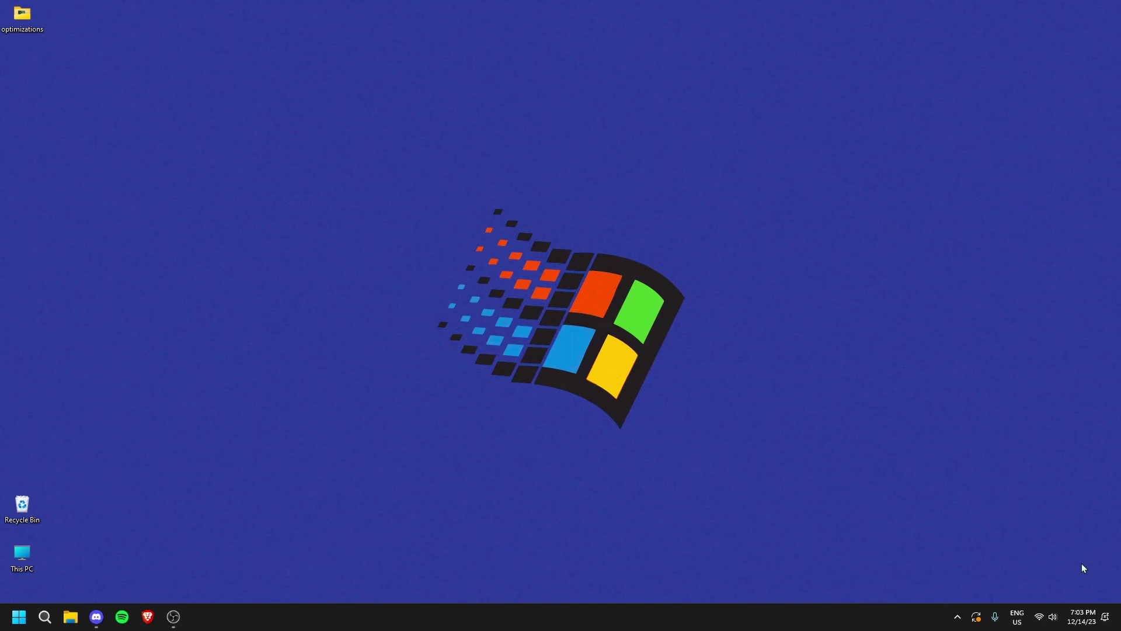
Switch to the Epic Games Launcher, examine Fortnite's installation options such as High Resolution Textures and DirectX 12 Shaders, and close the launcher
click(957, 617)
click(946, 586)
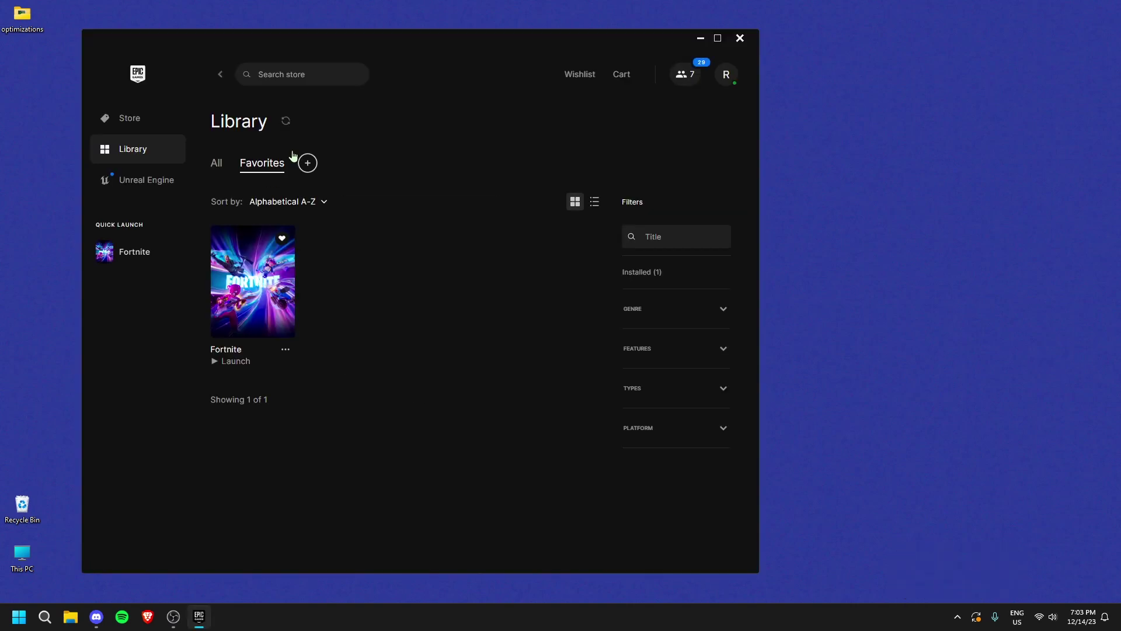
click(286, 352)
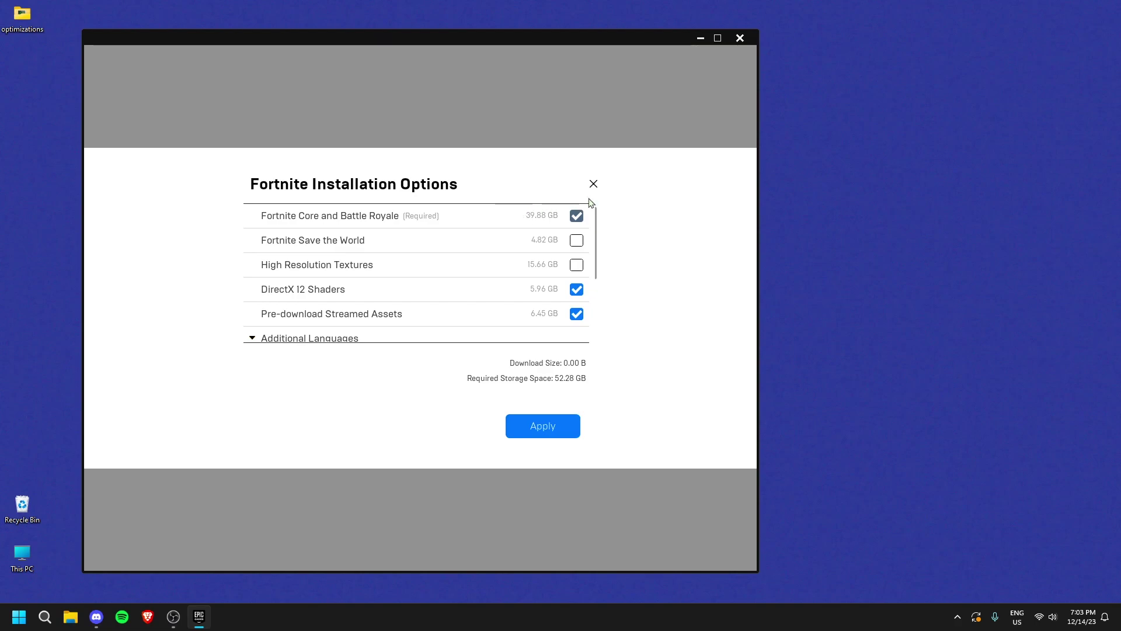
mouse_move(597, 216)
mouse_down()
mouse_move(597, 246)
mouse_move(597, 216)
mouse_up()
mouse_move(286, 298)
mouse_move(322, 273)
click(593, 184)
click(739, 38)
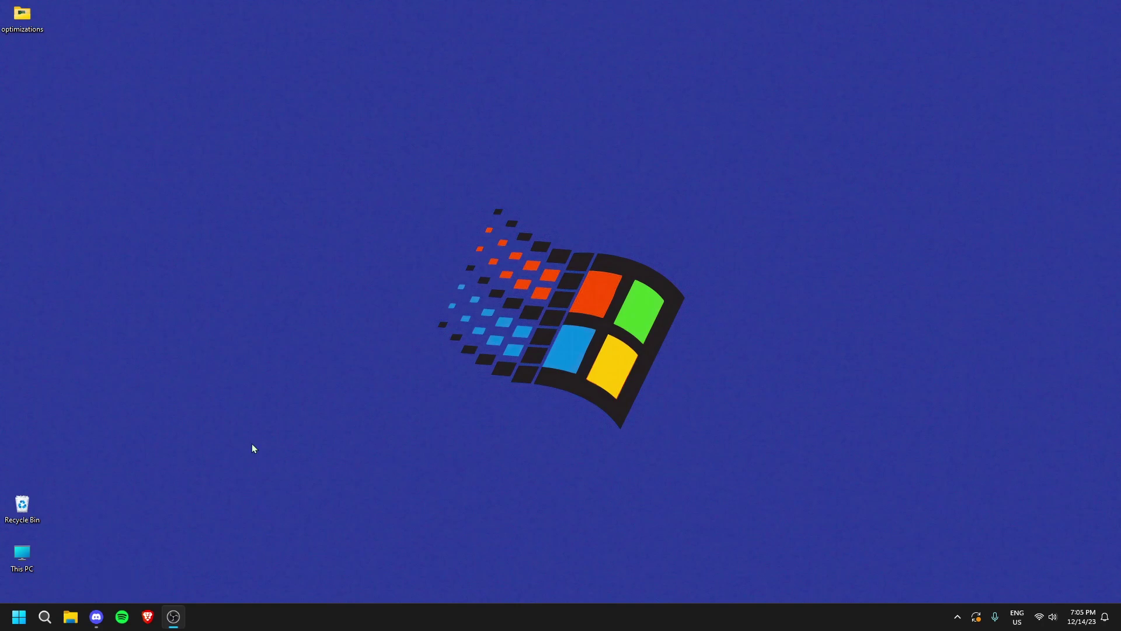
Search Windows for %temp%, open the user's local Temp folder and look through its contents
click(43, 624)
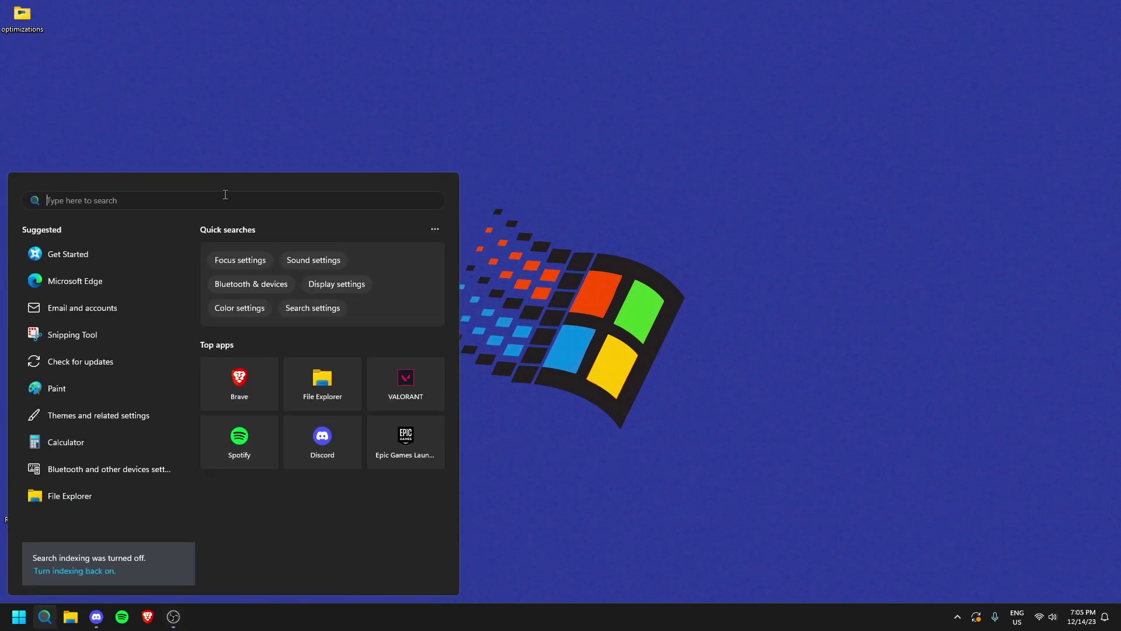
text(%temp%)
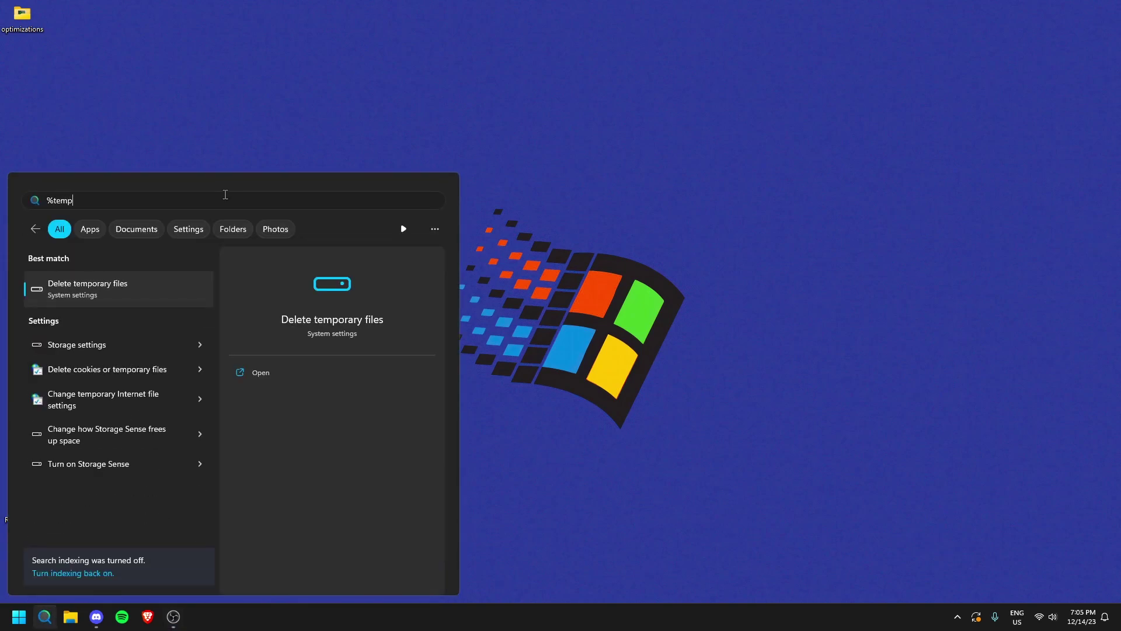
click(92, 297)
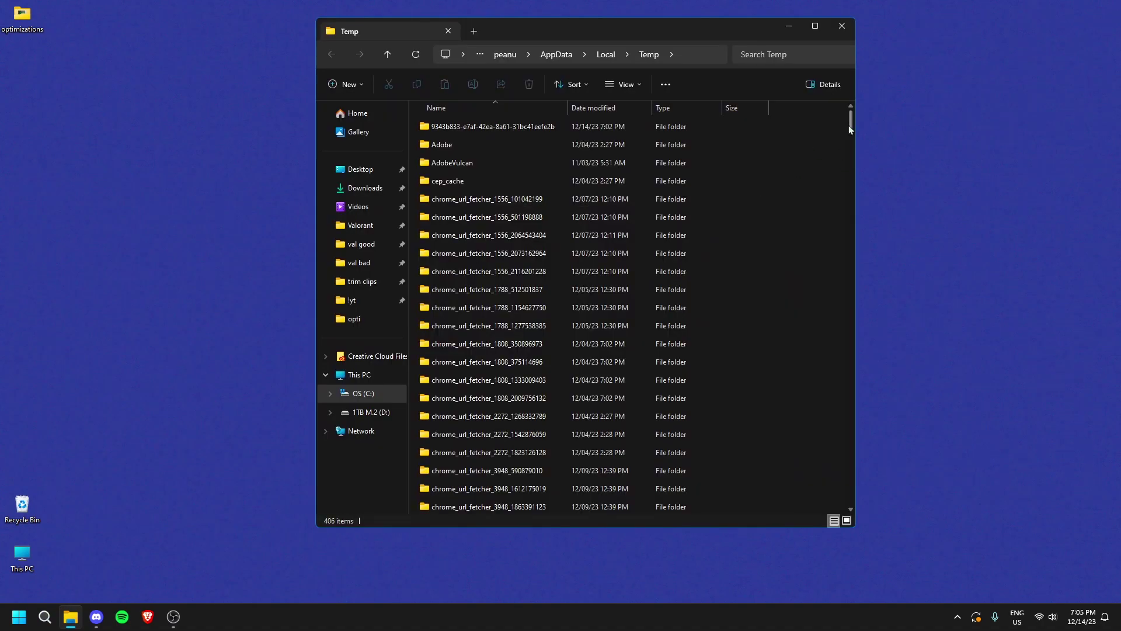
drag(849, 125, 788, 153)
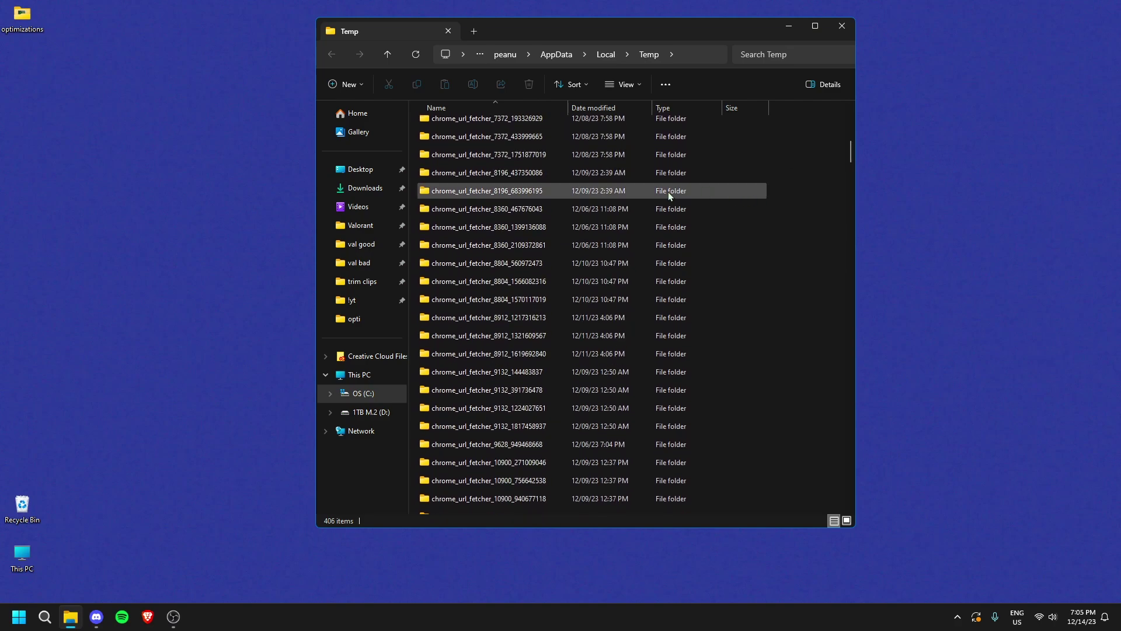
Delete everything in the user's Temp folder, skipping all items that are in use, and close the folder
key(ctrl+a)
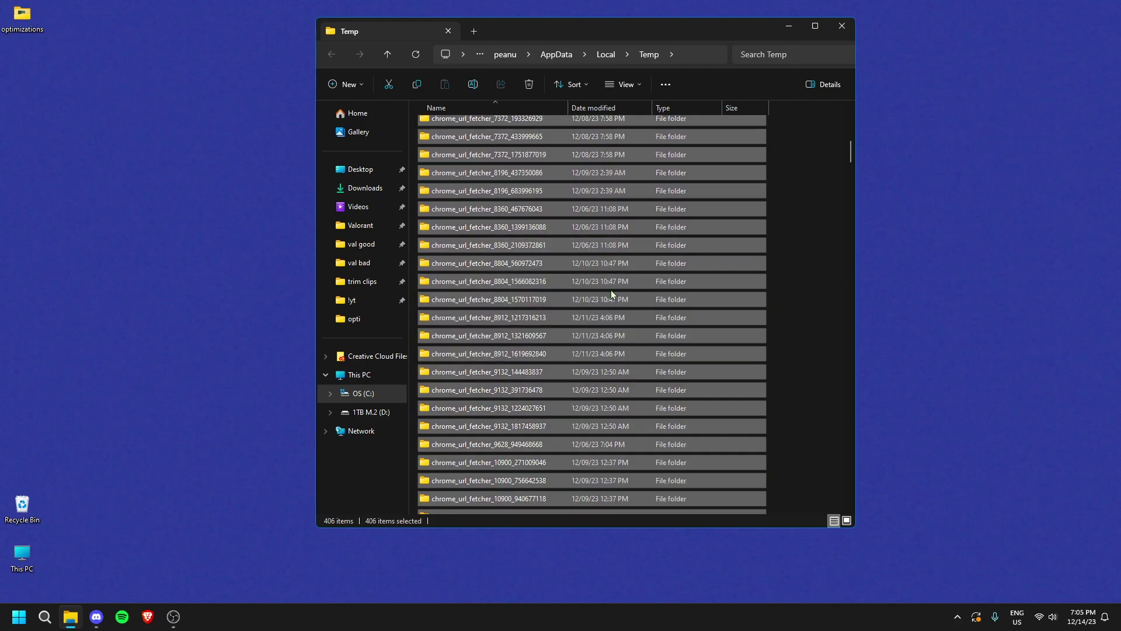
key(Delete)
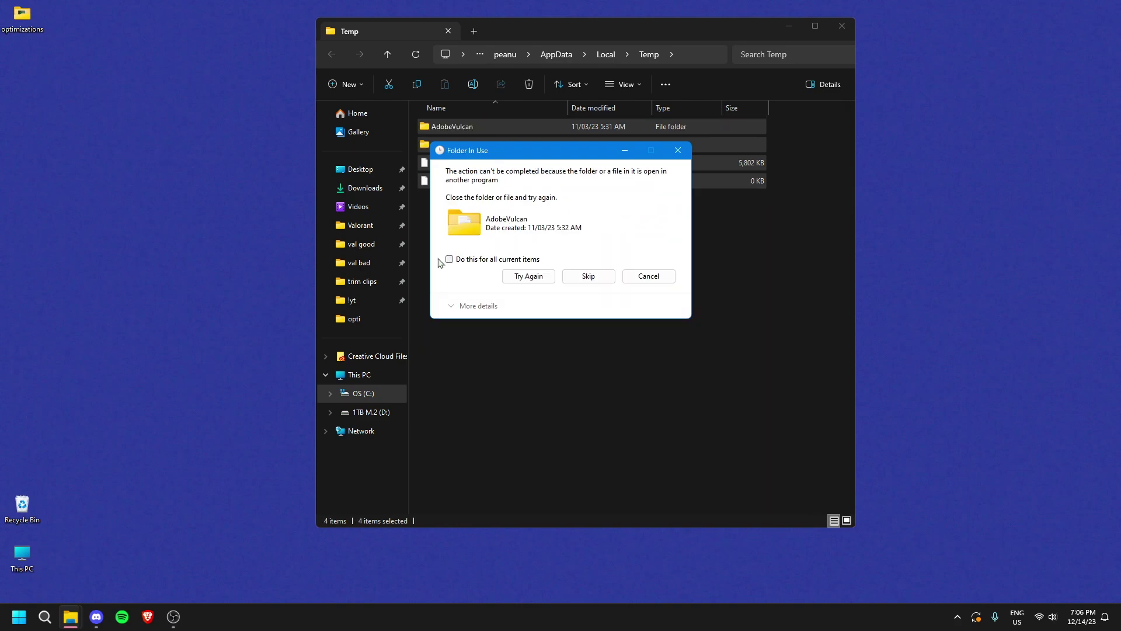
click(449, 259)
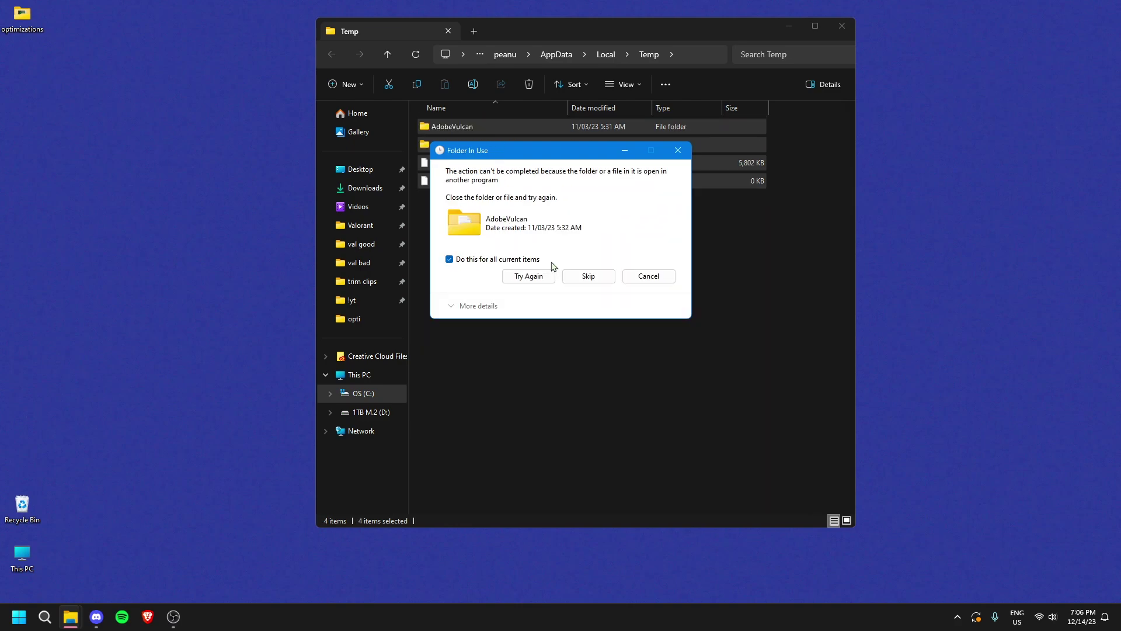
click(587, 276)
click(842, 26)
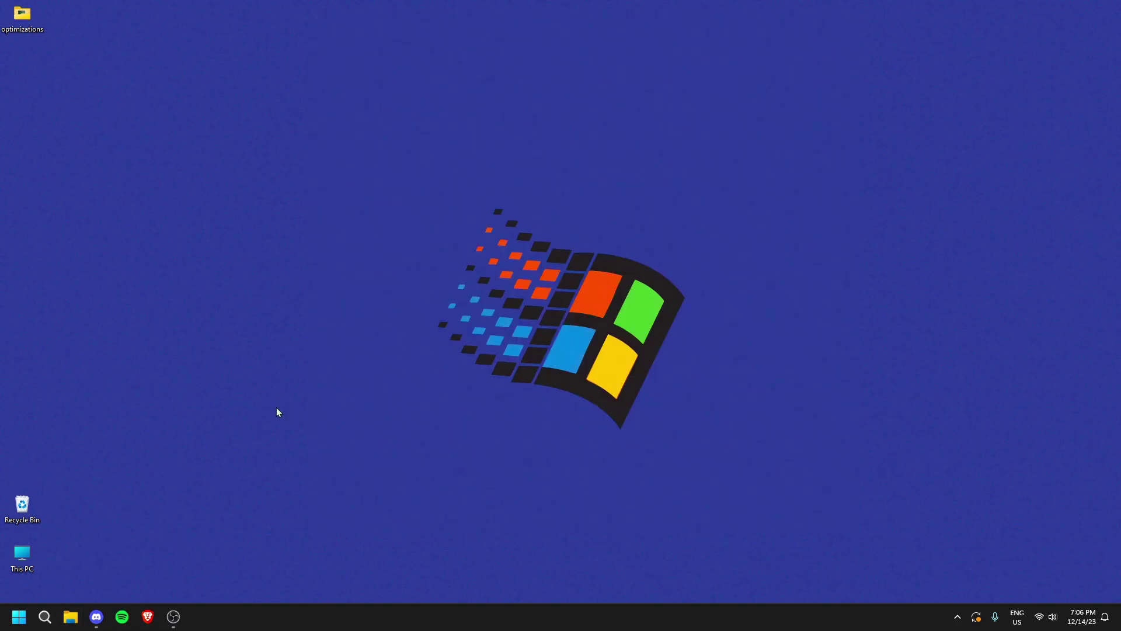
Open the Windows Temp folder with the Run command temp, select all its contents and close the folder
key(super+r)
drag(79, 483, 260, 328)
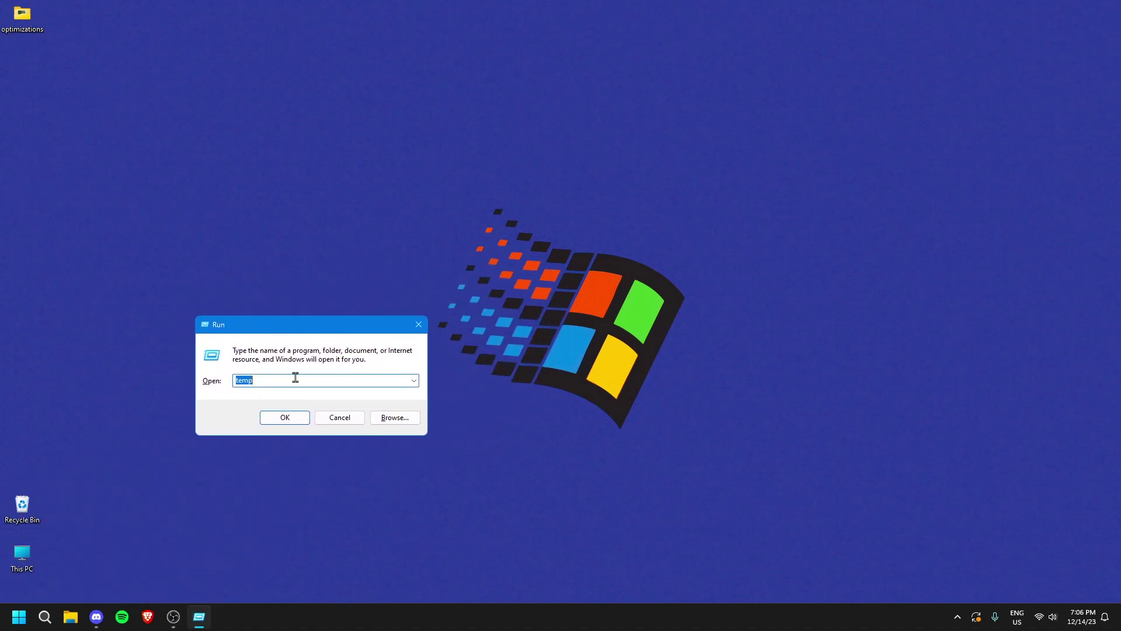
text(temp)
click(295, 378)
key(Return)
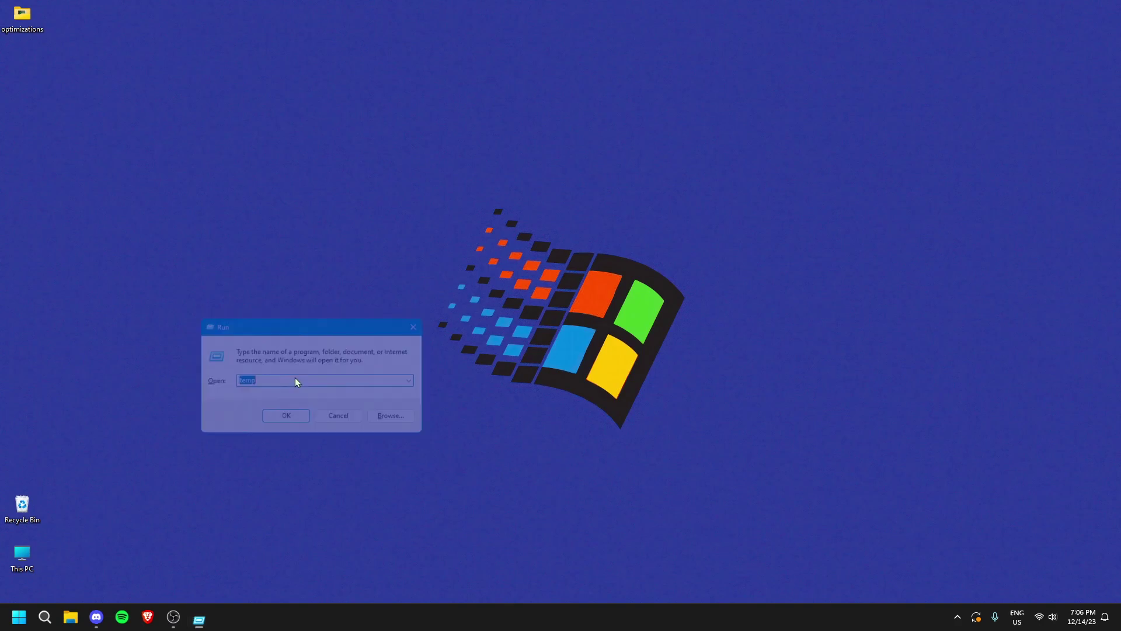
key(ctrl+a)
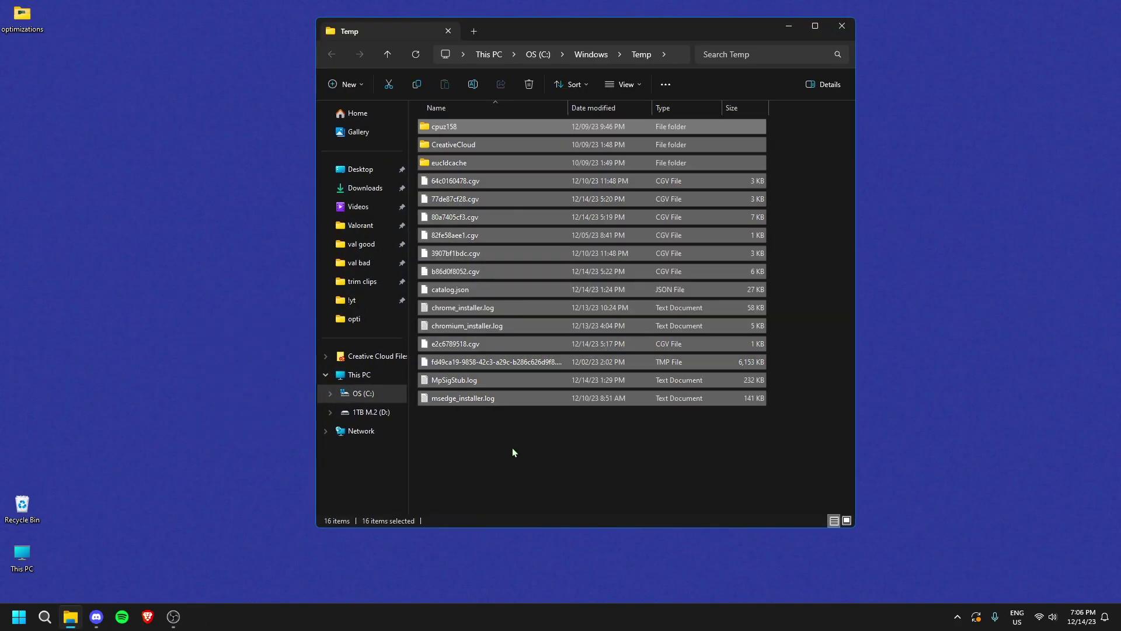
key(alt+F4)
Open the Windows Prefetch folder with the Run command prefetch and close it
key(super+r)
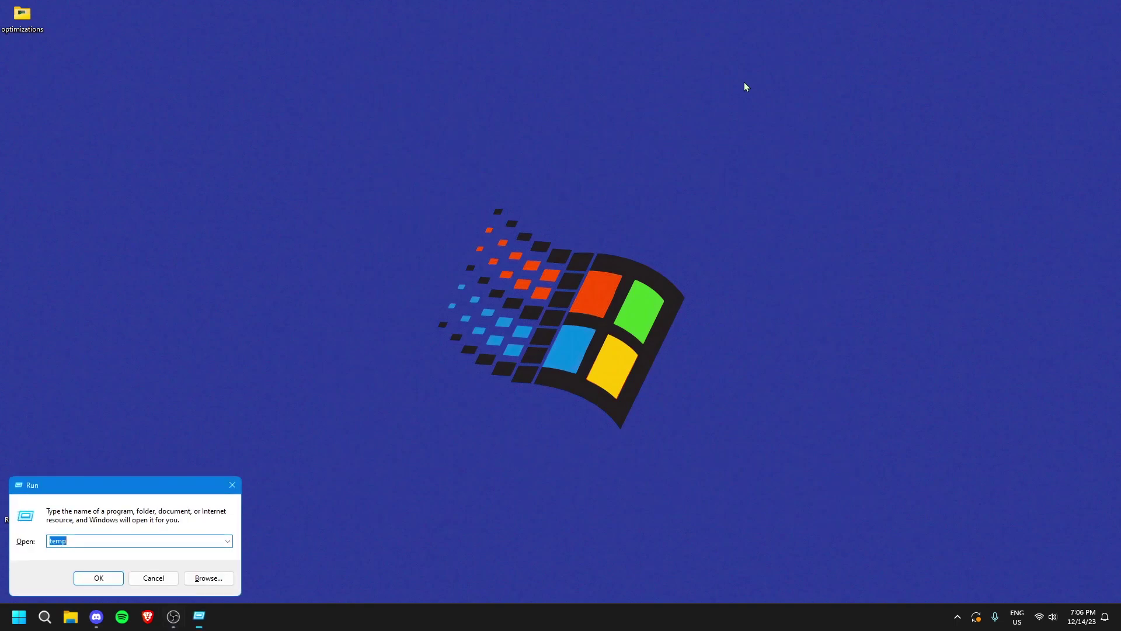
text(prefetch)
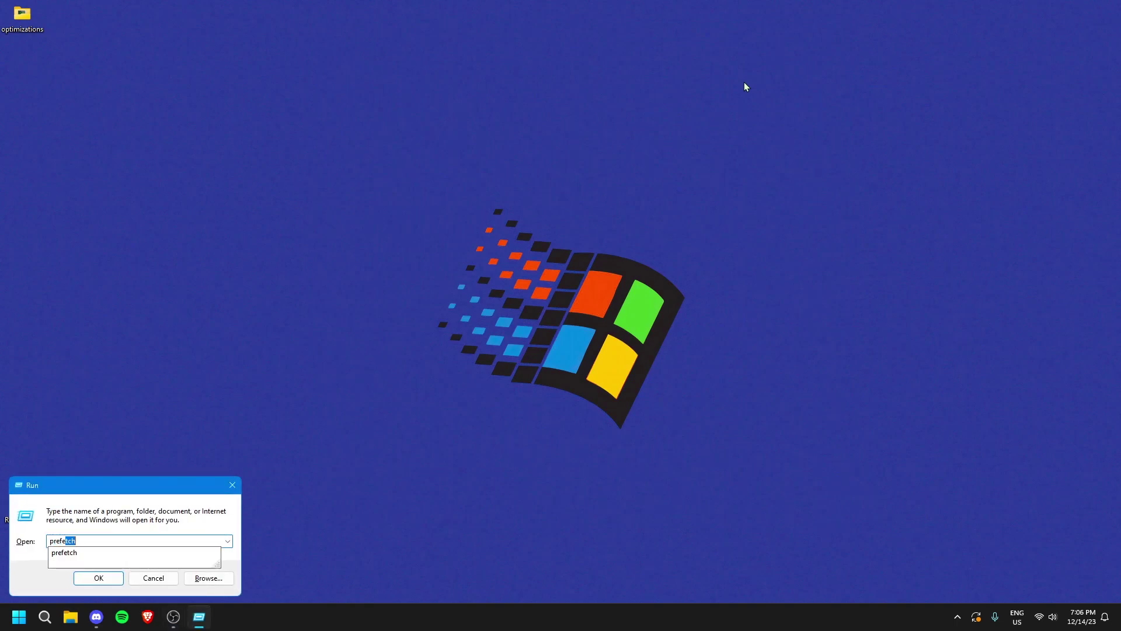
key(Return)
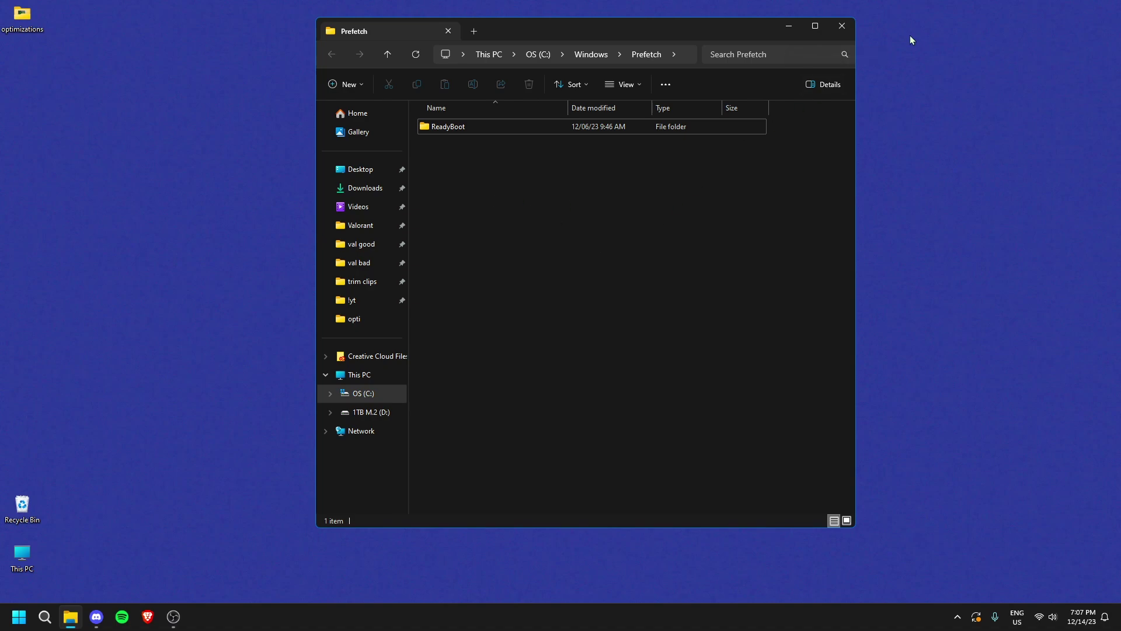
click(842, 25)
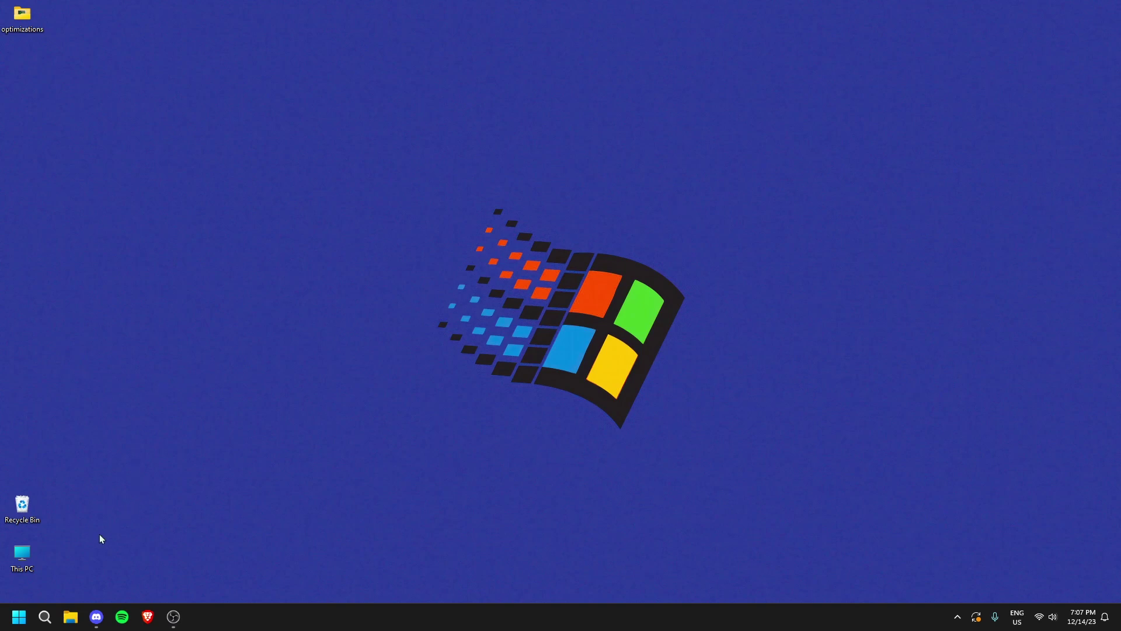
Check the Windows Update page in the Windows settings for pending updates and close the settings
click(19, 617)
click(110, 353)
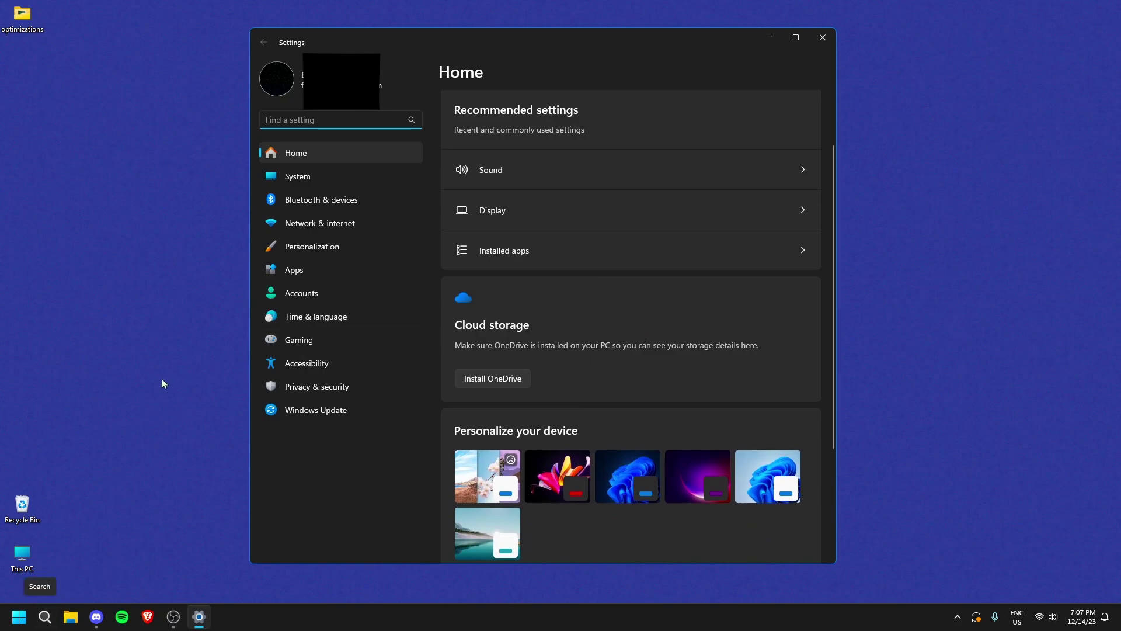
click(313, 414)
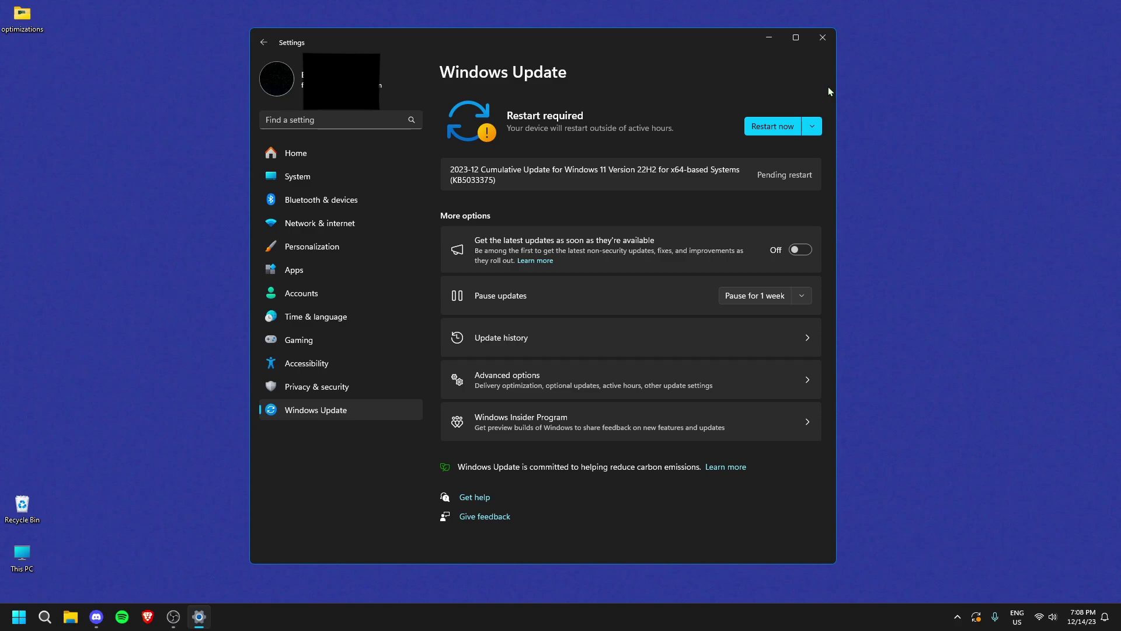
key(alt+F4)
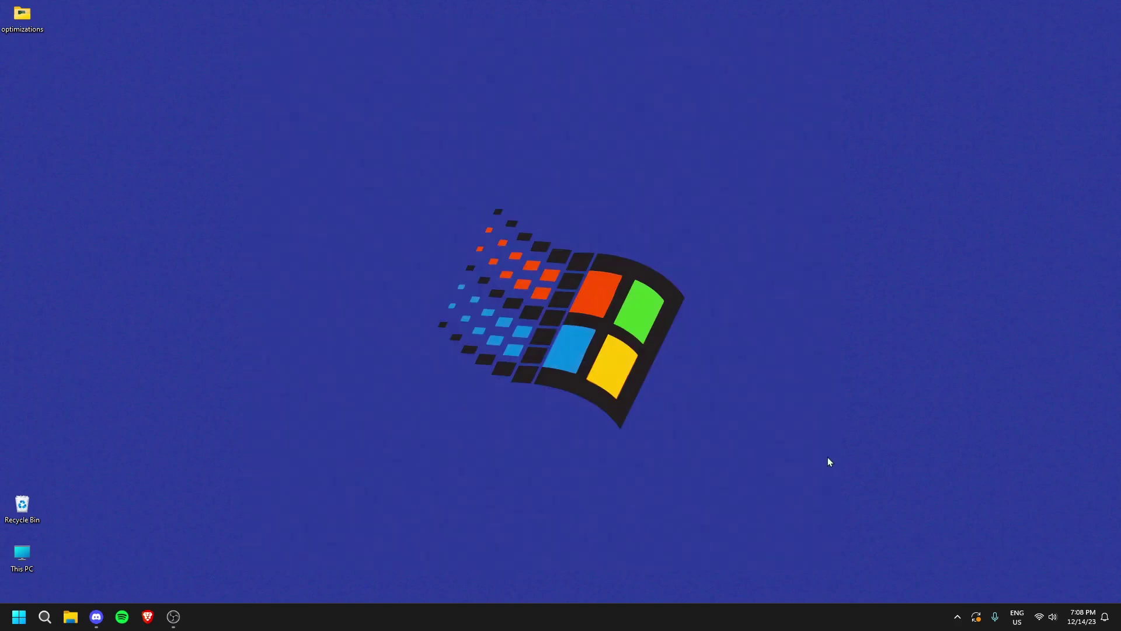
Open NVIDIA GeForce Experience on its driver list and reposition its window on the desktop
click(958, 617)
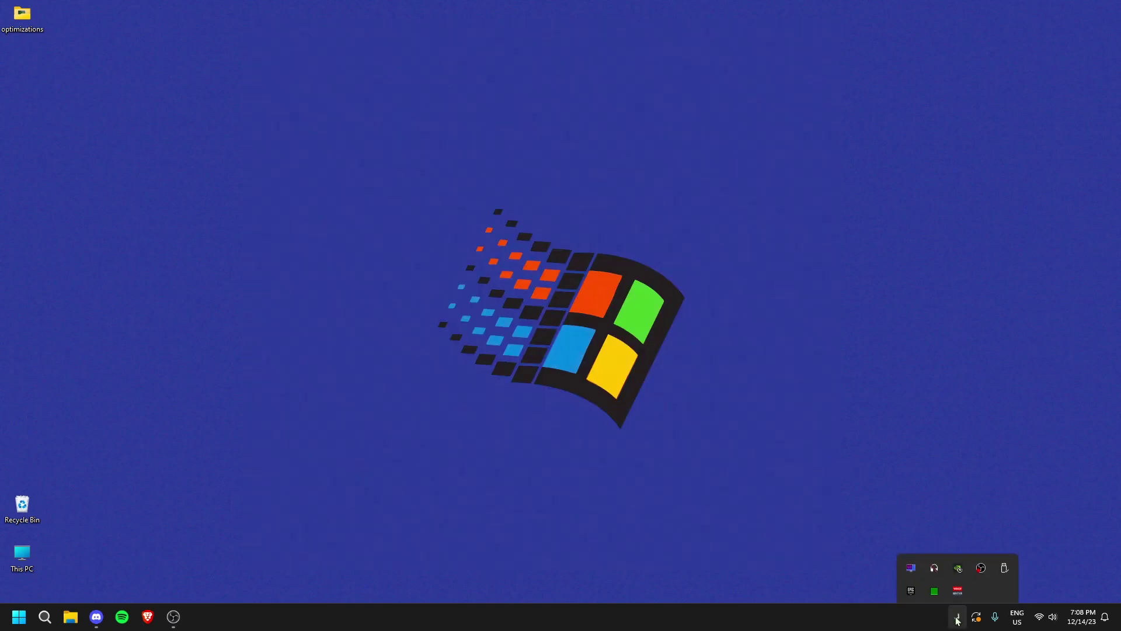
right_click(957, 558)
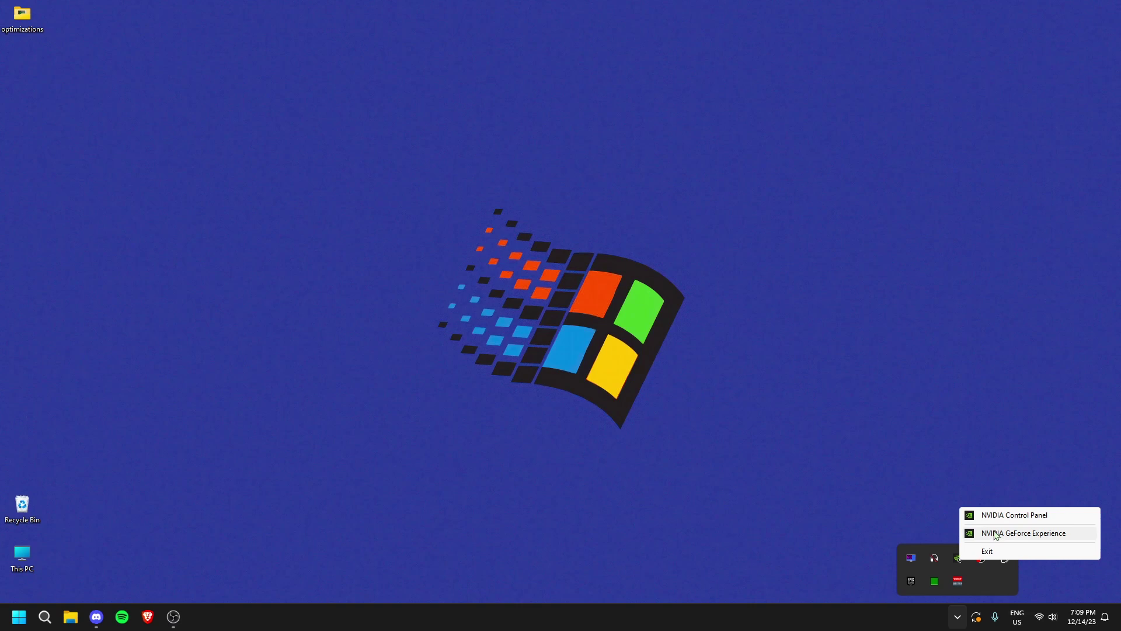
click(1023, 533)
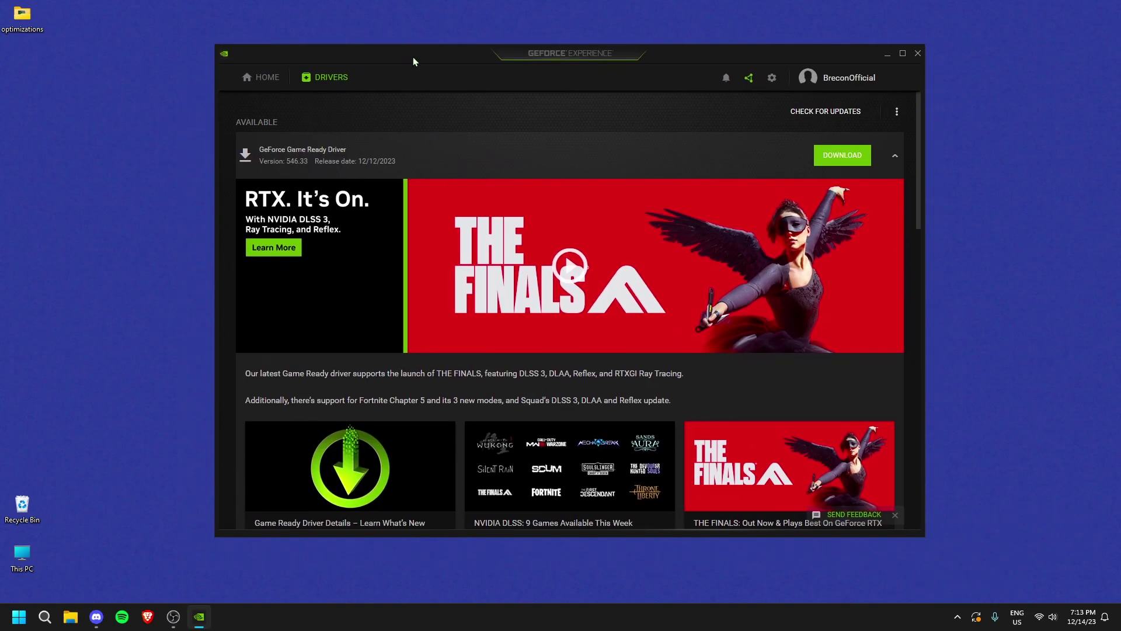
drag(412, 60, 416, 65)
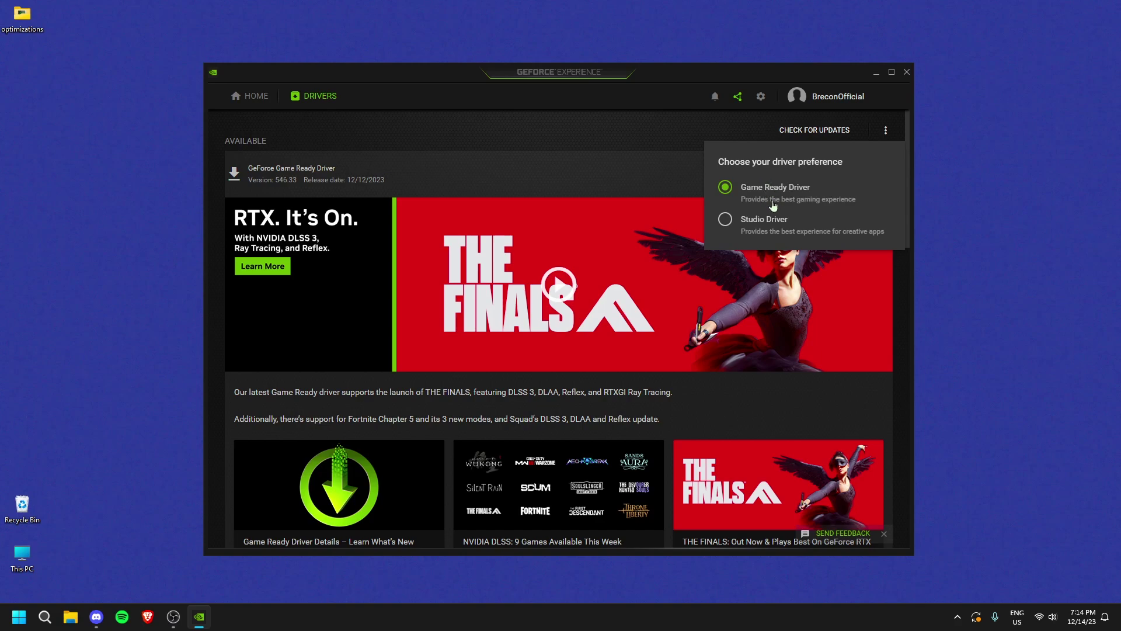
Check the driver preference and compare the available driver with the currently installed one, then close GeForce Experience
click(886, 129)
click(662, 145)
scroll(323, 271, down, 7)
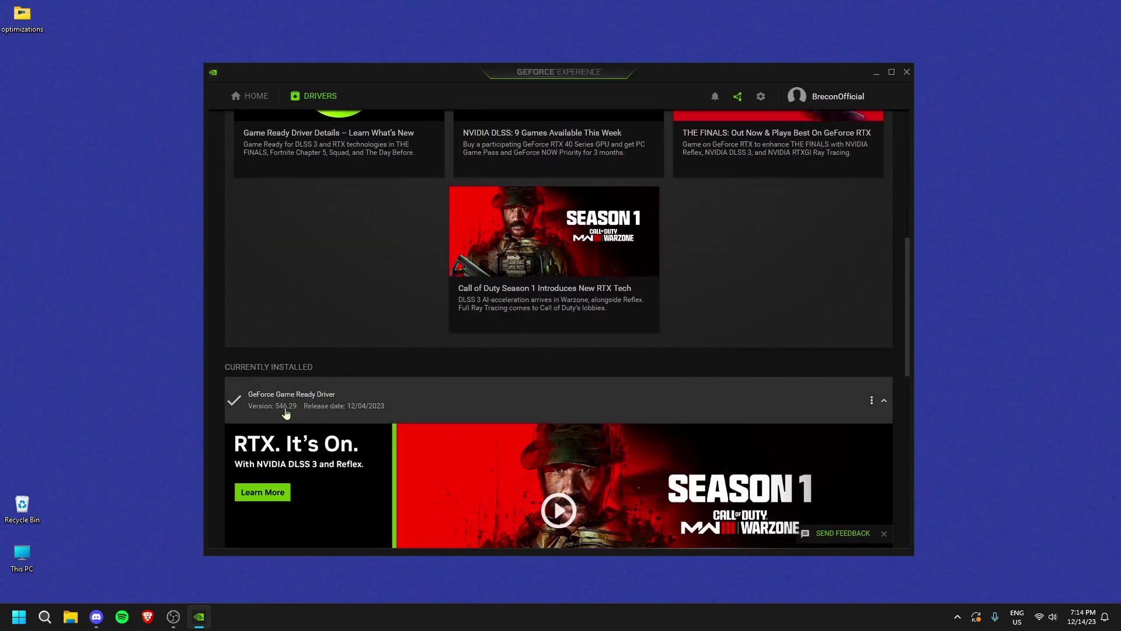
scroll(286, 413, up, 7)
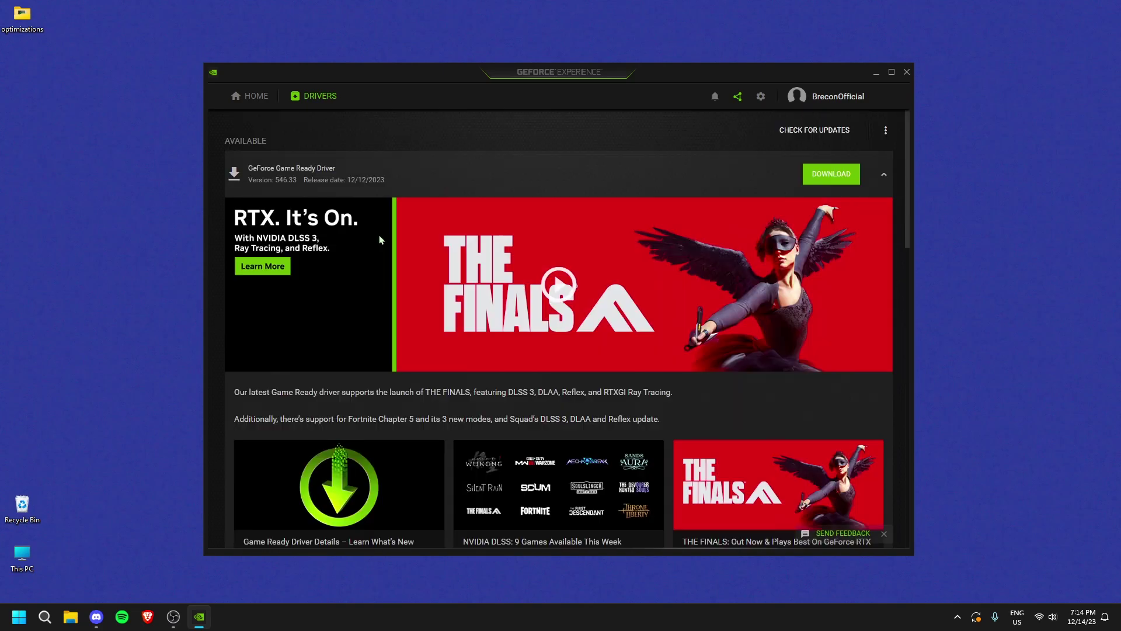
click(909, 72)
Switch to NVIDIA's driver search page in Brave and choose GeForce RTX 30 Series as product series and GeForce RTX 3060 as product
click(148, 617)
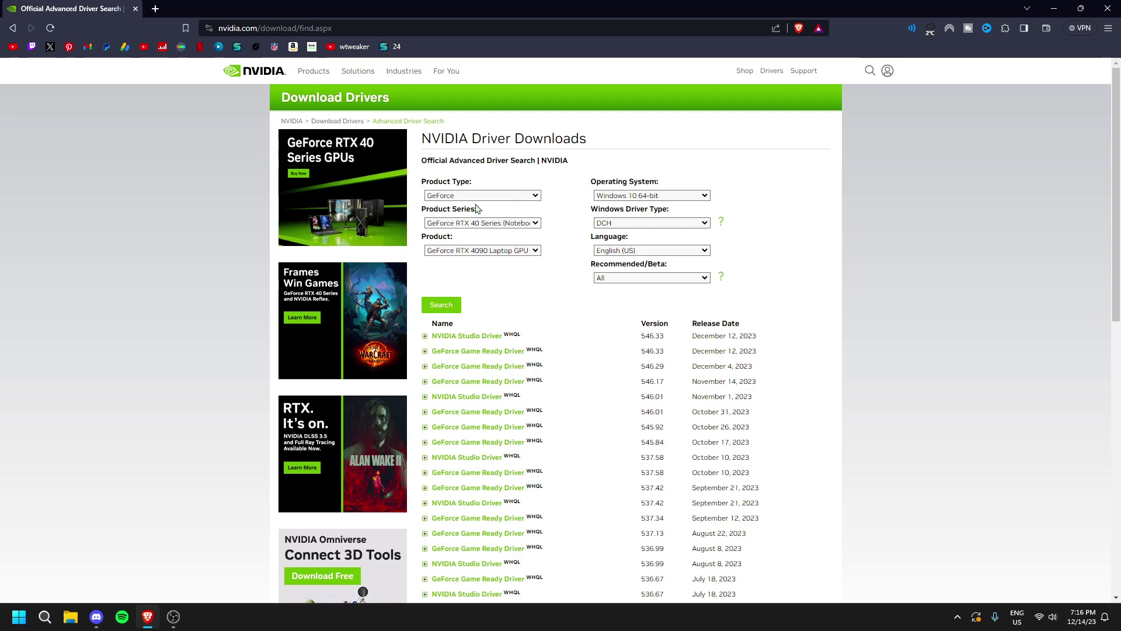
click(488, 225)
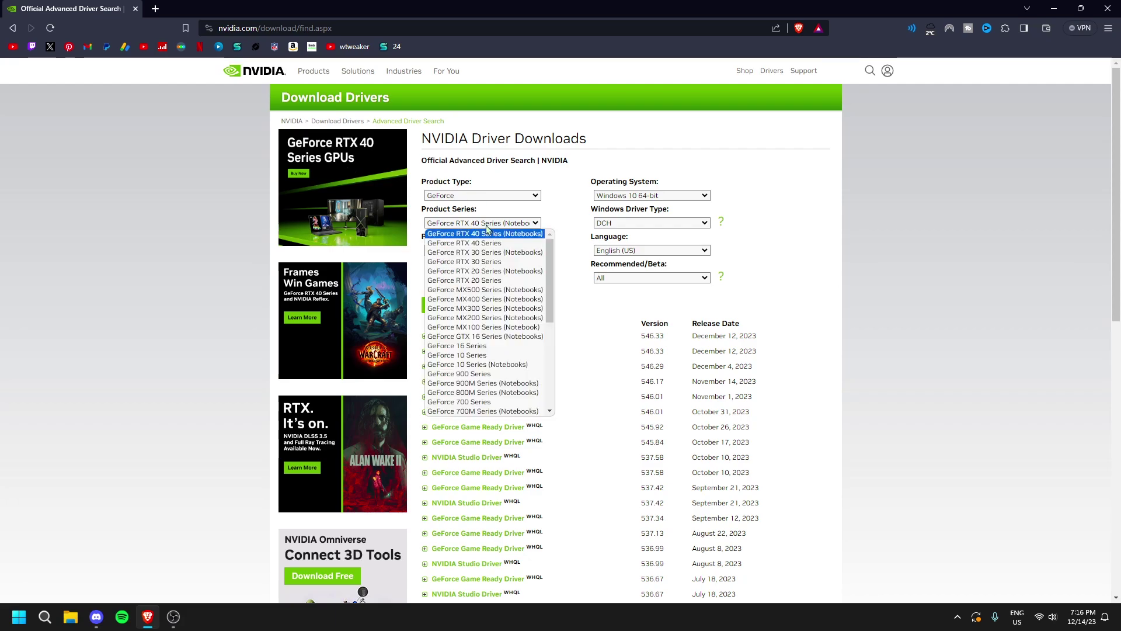
click(488, 262)
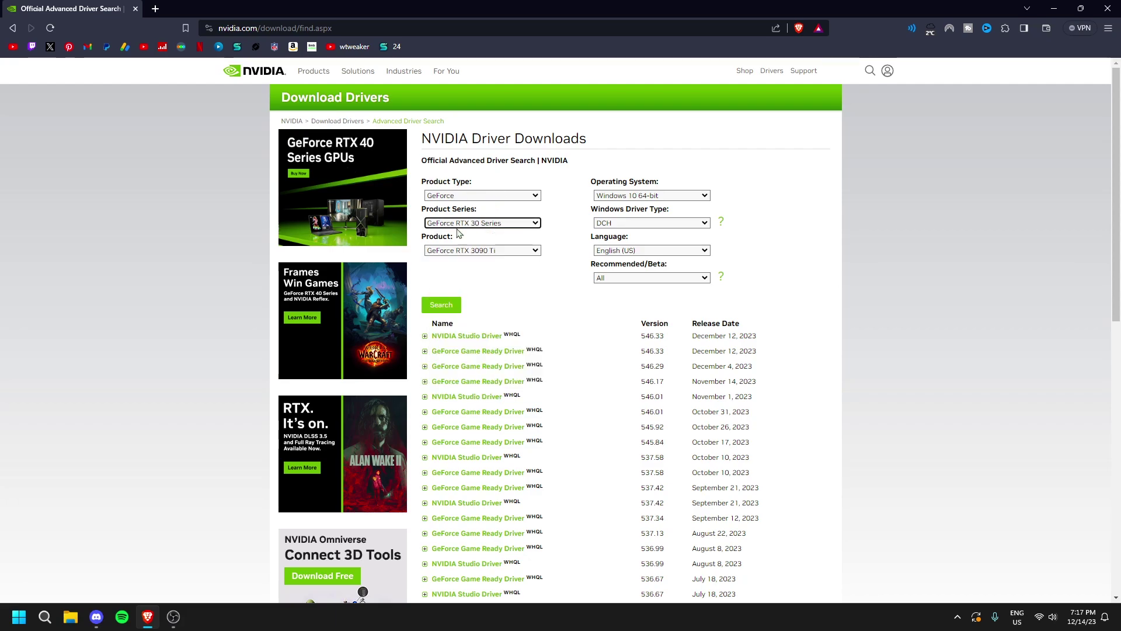
click(480, 252)
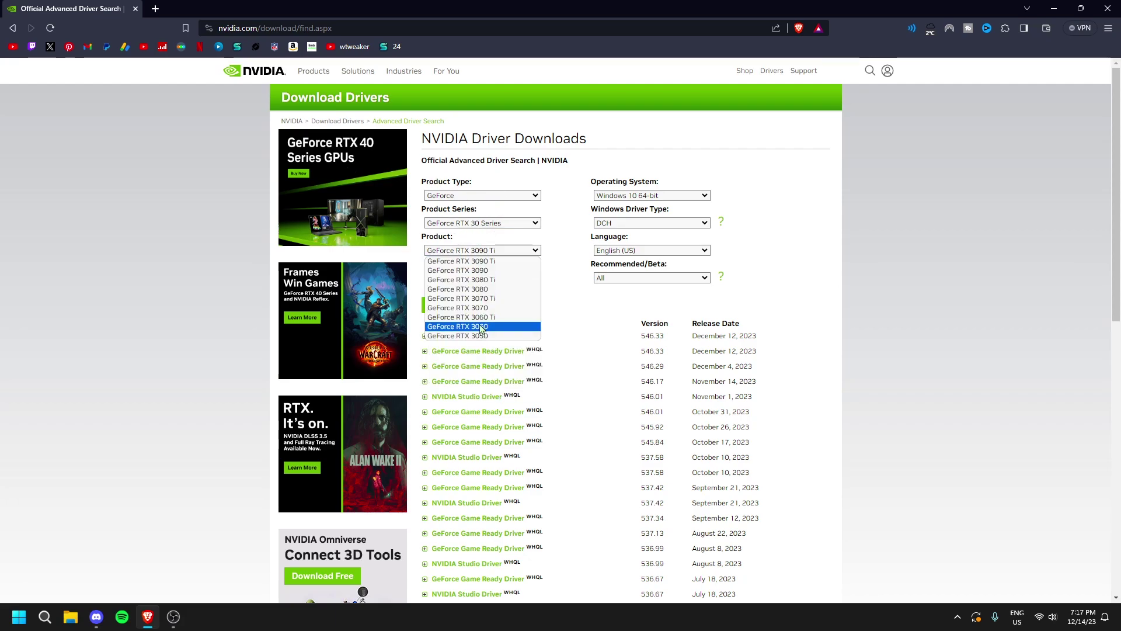
click(481, 329)
Set the driver search's operating system to Windows 11, keeping DCH as the Windows driver type
click(646, 196)
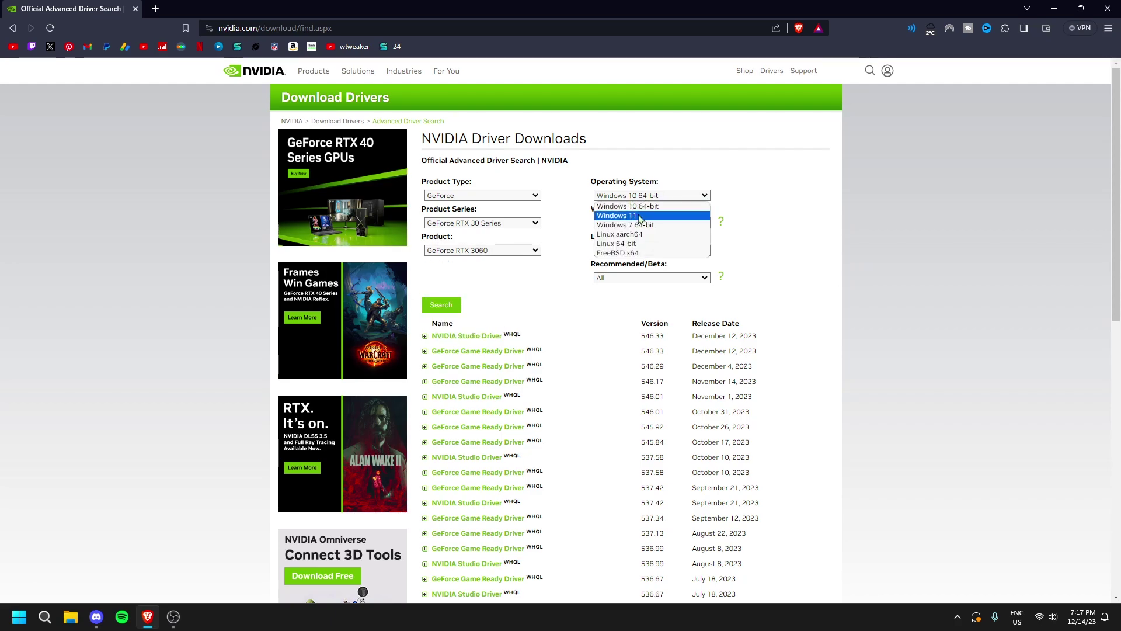
click(640, 216)
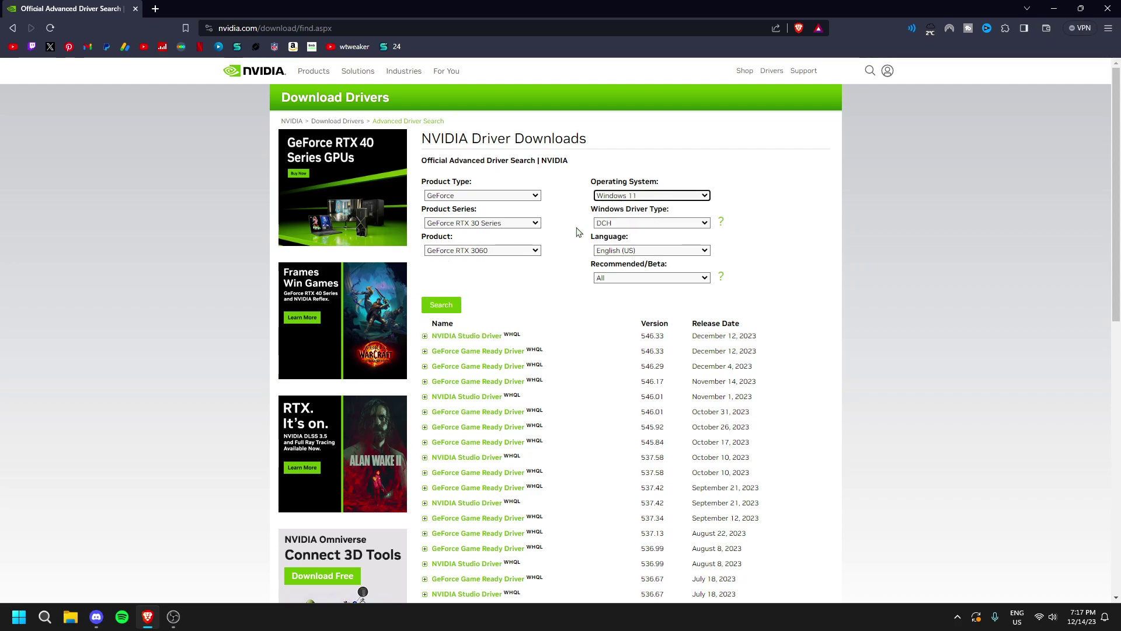
key(Tab)
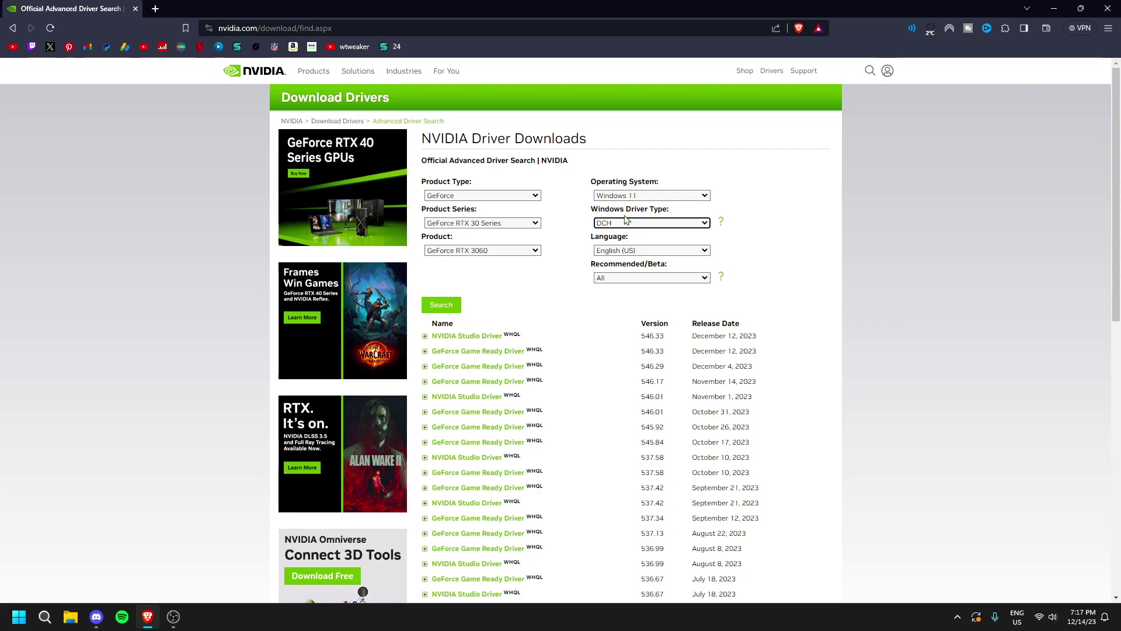
click(629, 268)
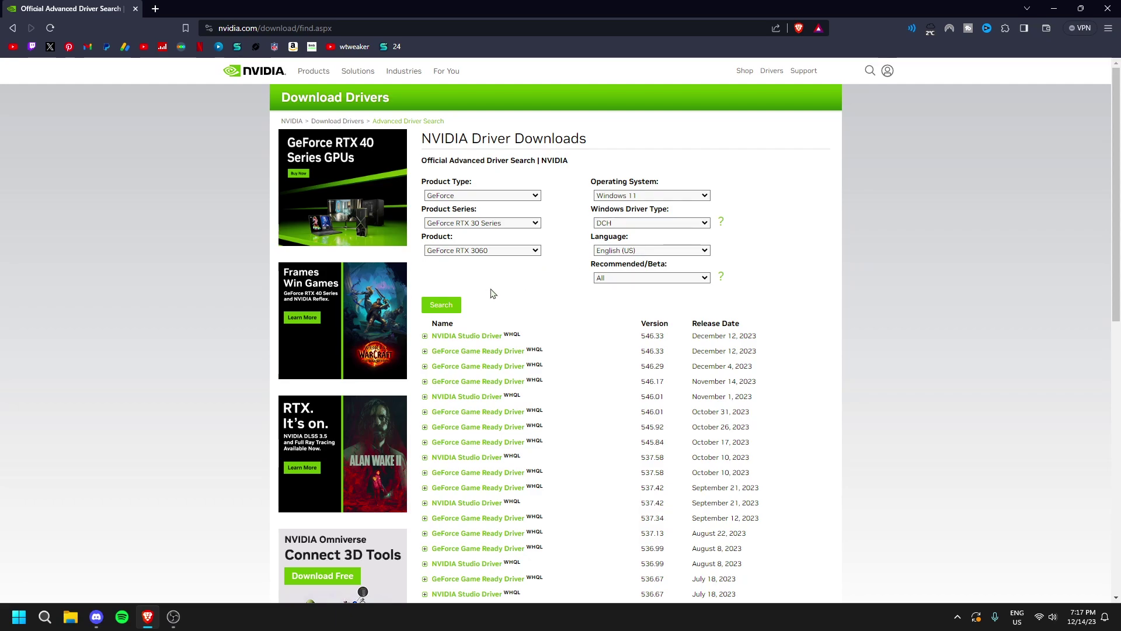
Run the NVIDIA driver search, review the listed driver versions and release dates, and close the browser
click(443, 303)
scroll(578, 188, down, 2)
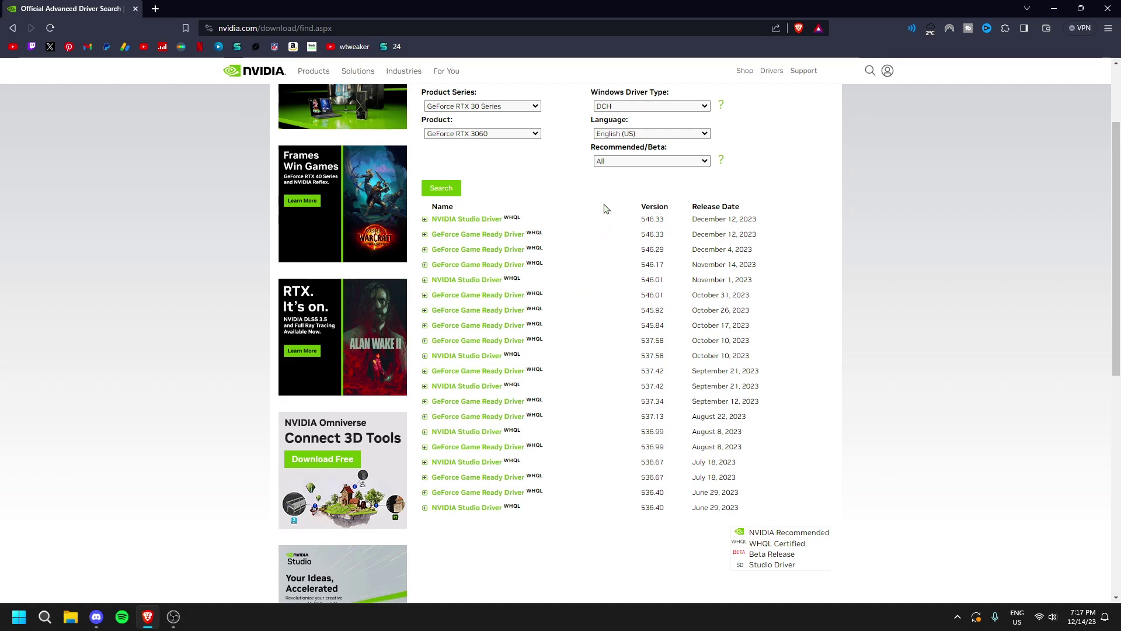
scroll(554, 284, up, 2)
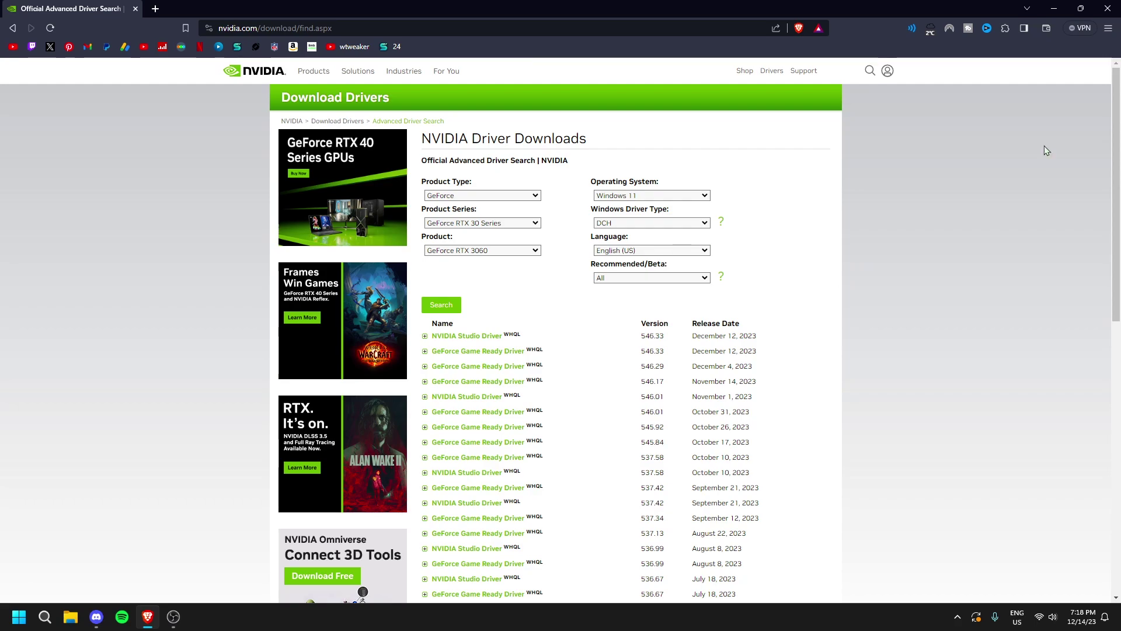
key(alt+F4)
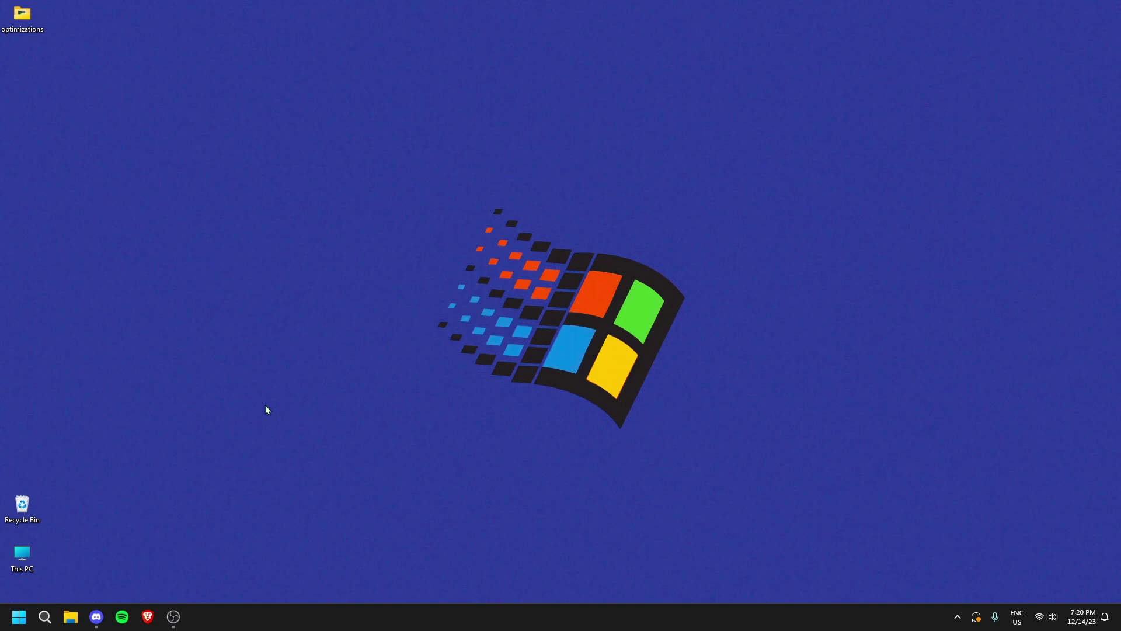
Search Windows for "appear", open its appearance and performance options, try Adjust for best performance, and cancel the dialog
click(45, 617)
text(appear)
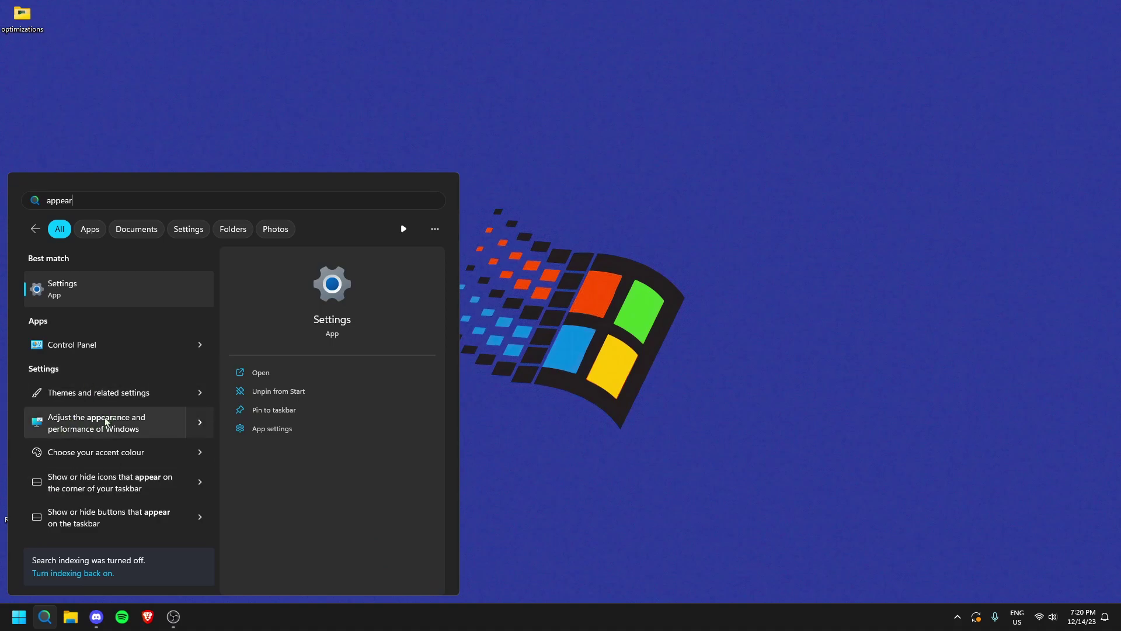
click(100, 427)
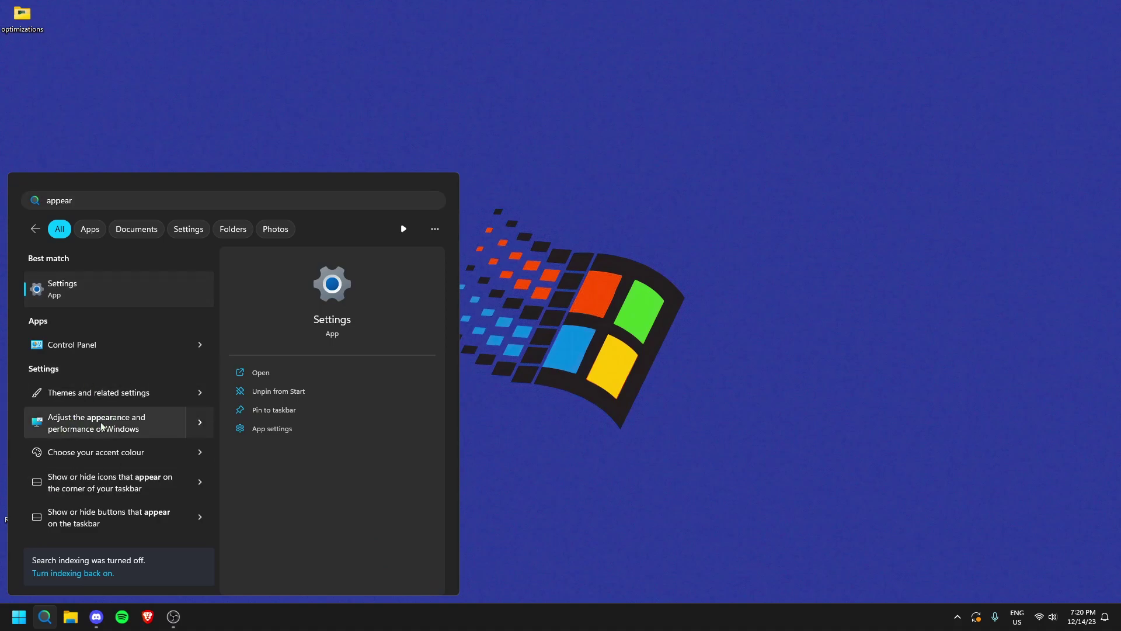
drag(234, 121, 525, 126)
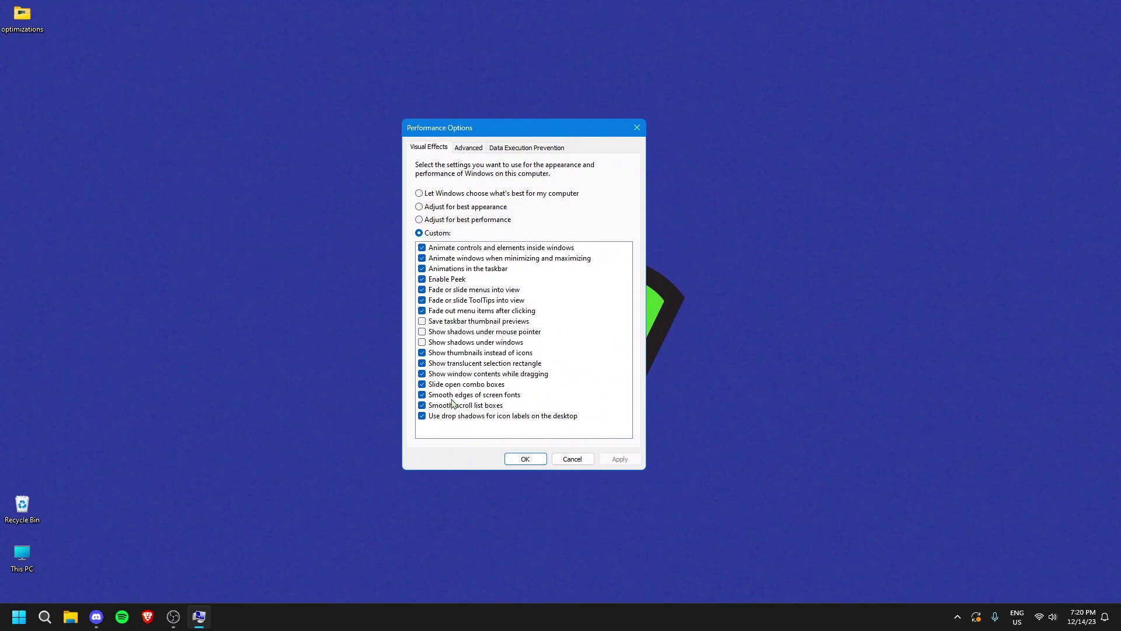
click(419, 220)
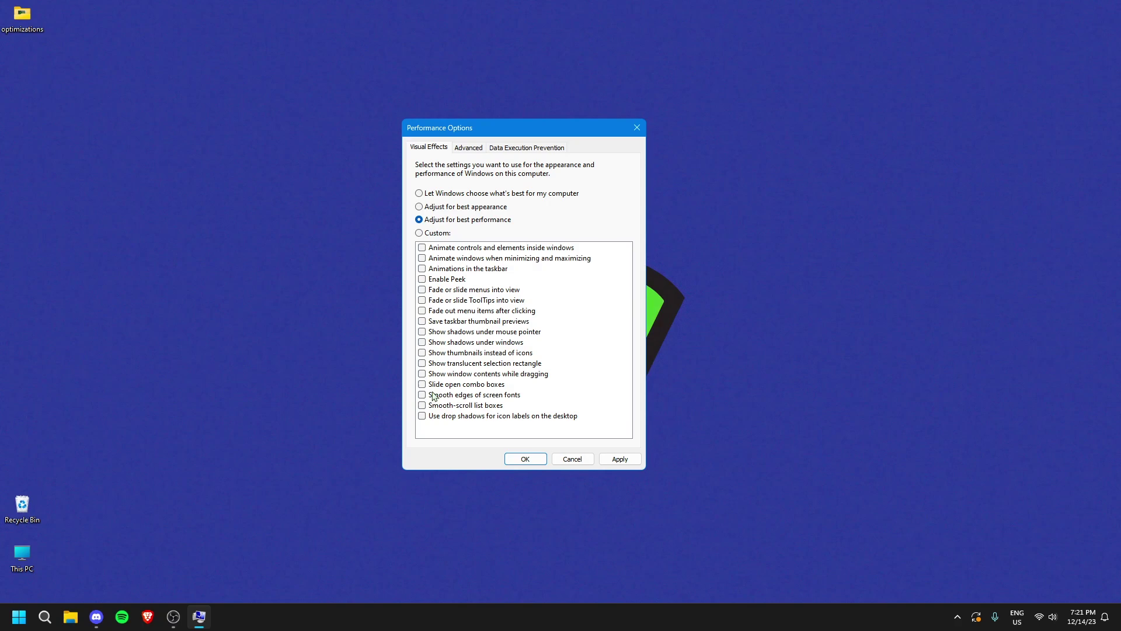
click(568, 460)
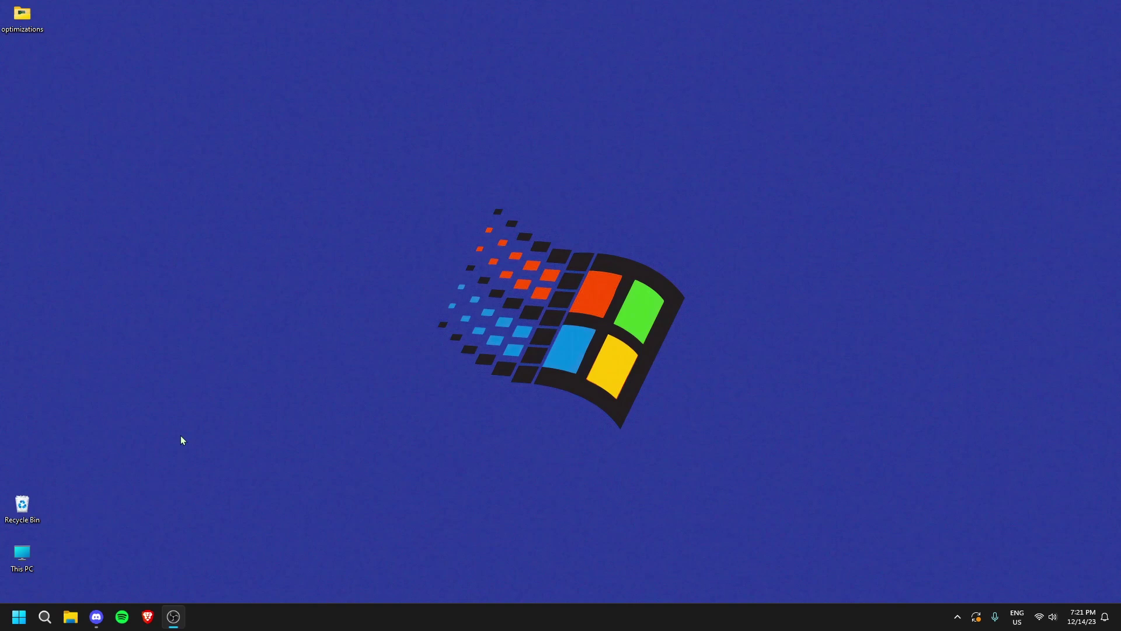
Open Defragment and Optimize Drives, analyze the OS (C:) hard disk drive, and close the tool
key(super)
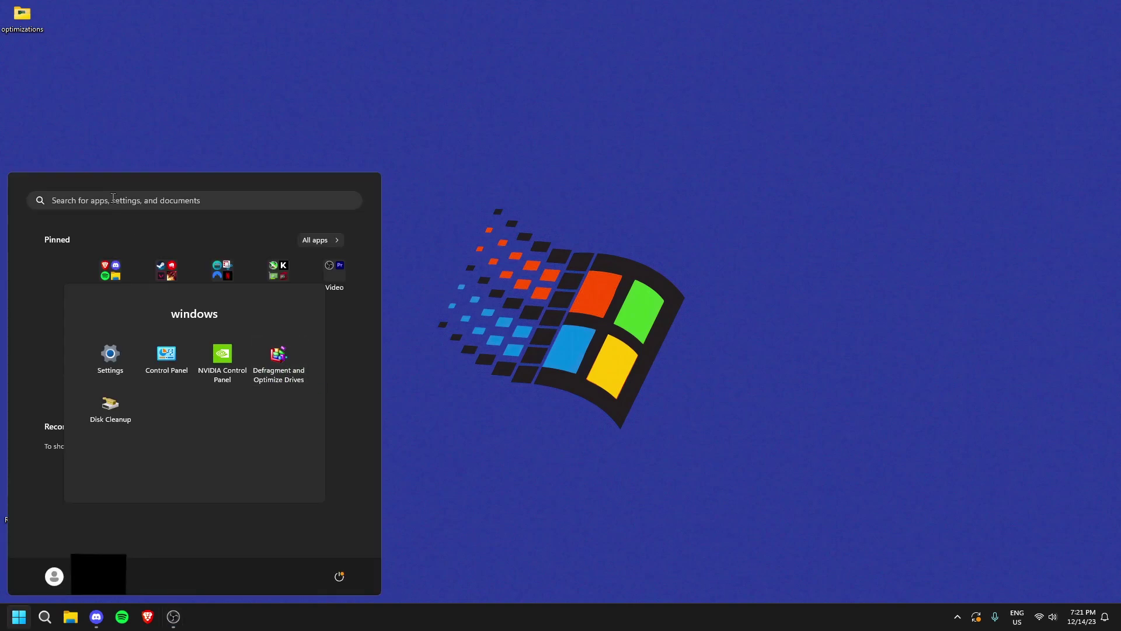
click(281, 367)
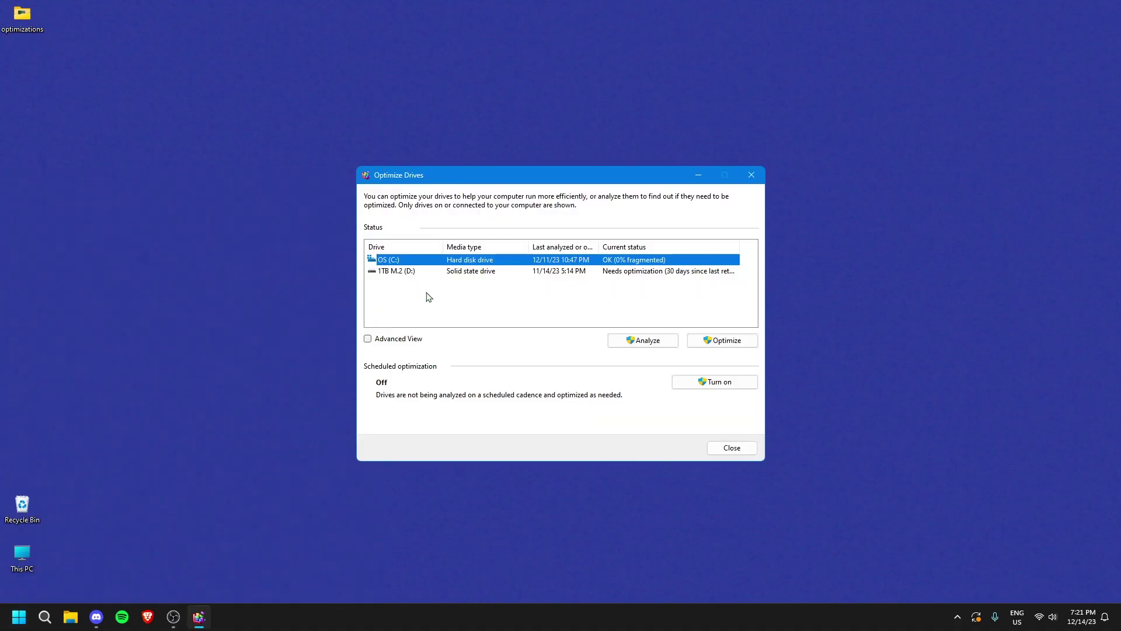
click(395, 260)
click(471, 271)
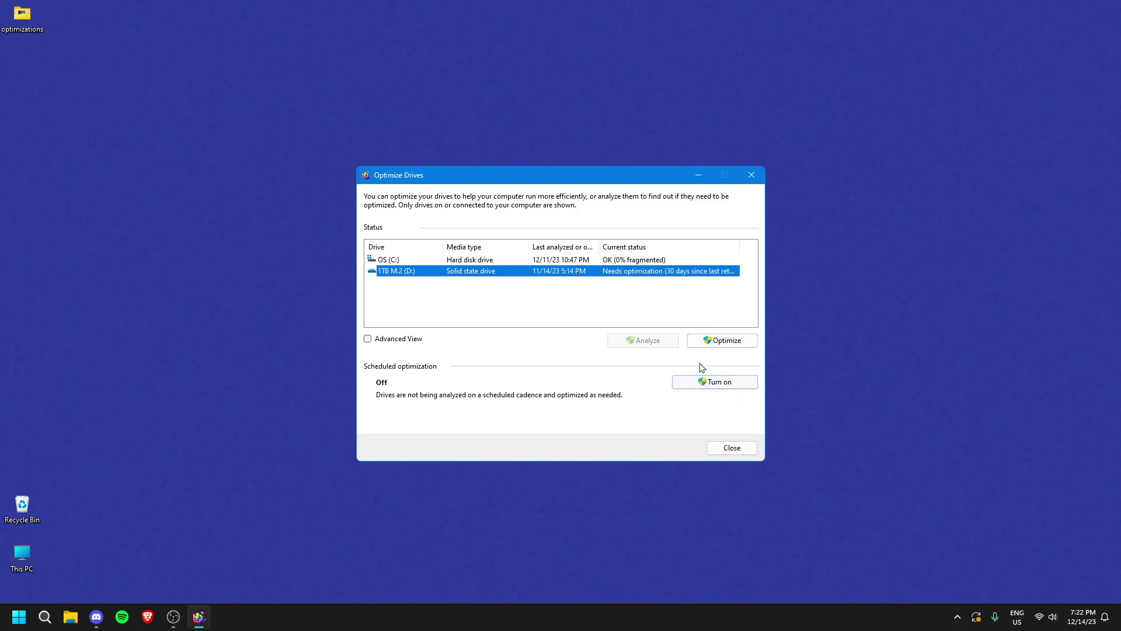
click(472, 262)
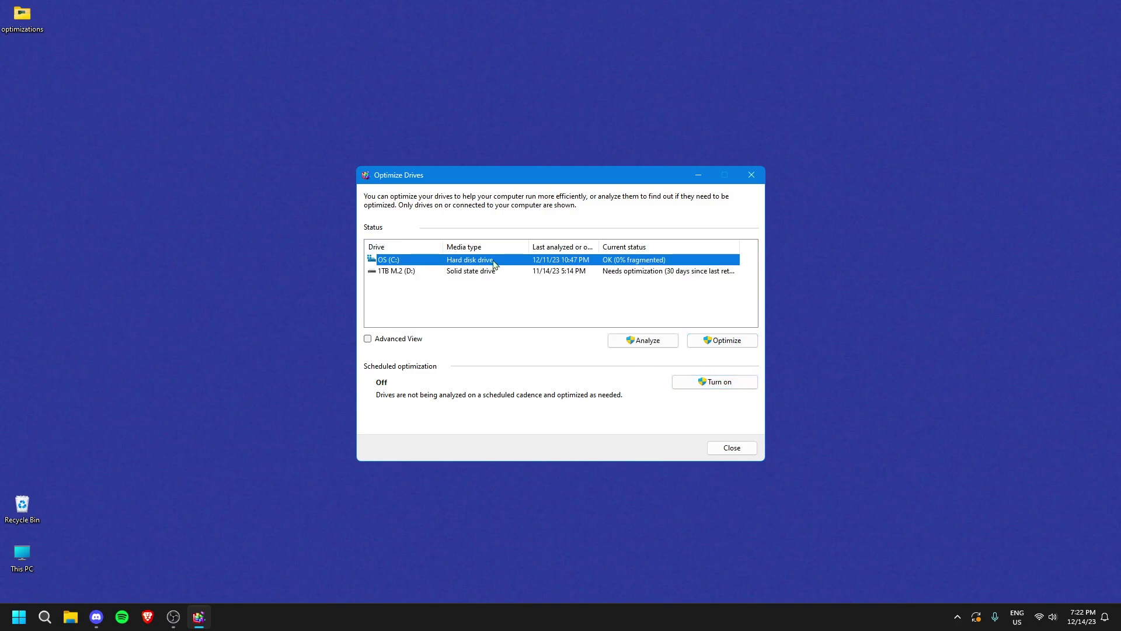
click(642, 342)
click(748, 451)
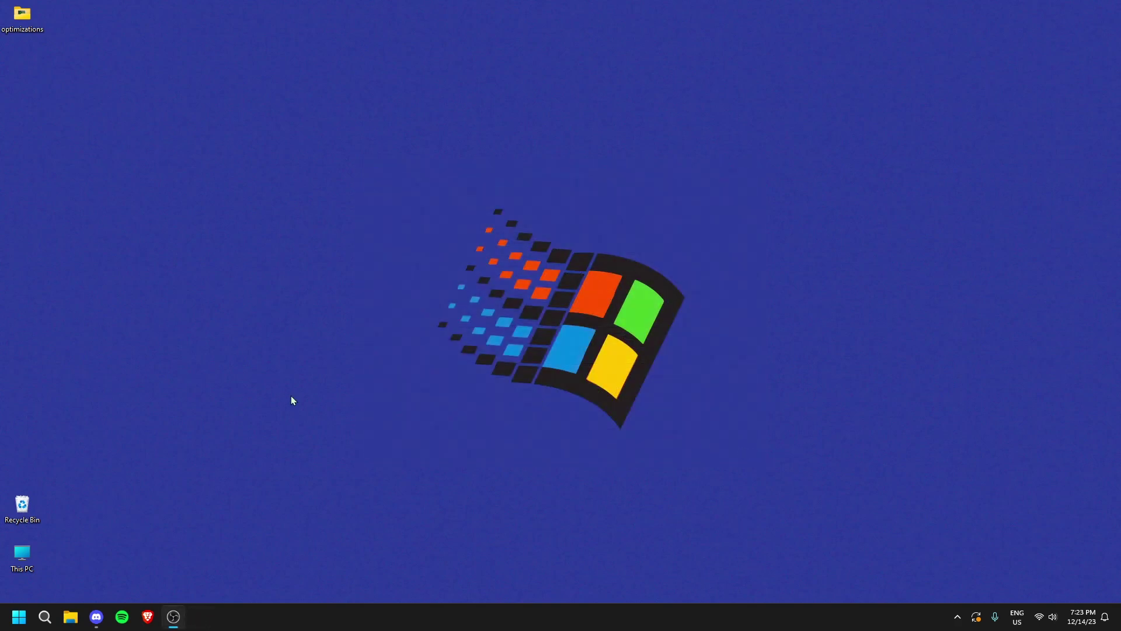
Open Disk Cleanup for the OS (C:) drive and rescan it with system files included
key(super)
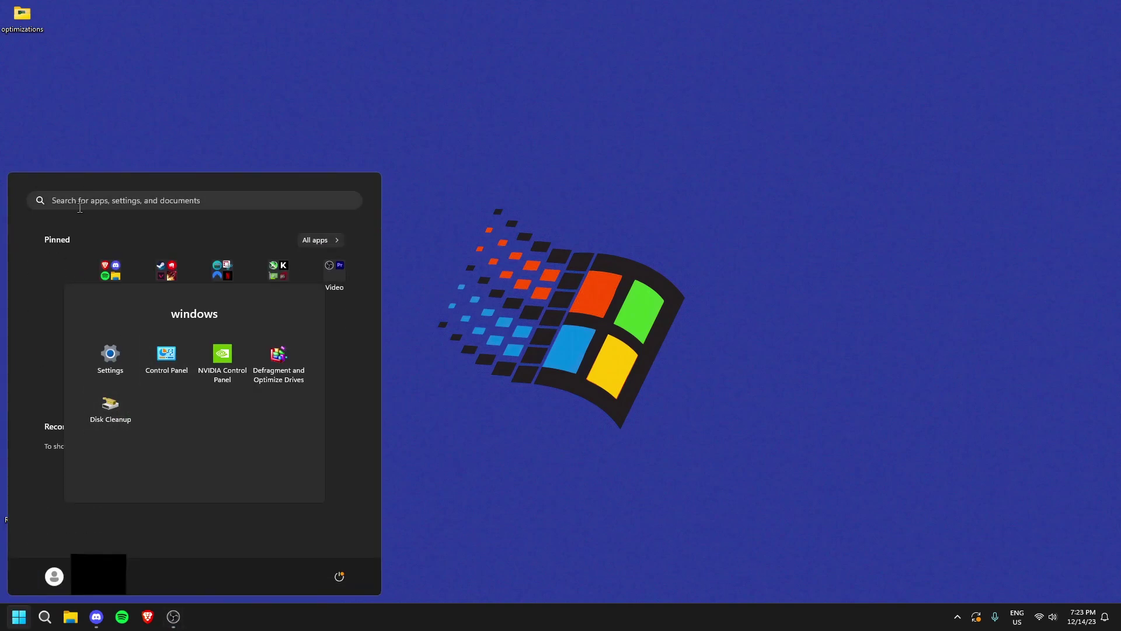
click(124, 414)
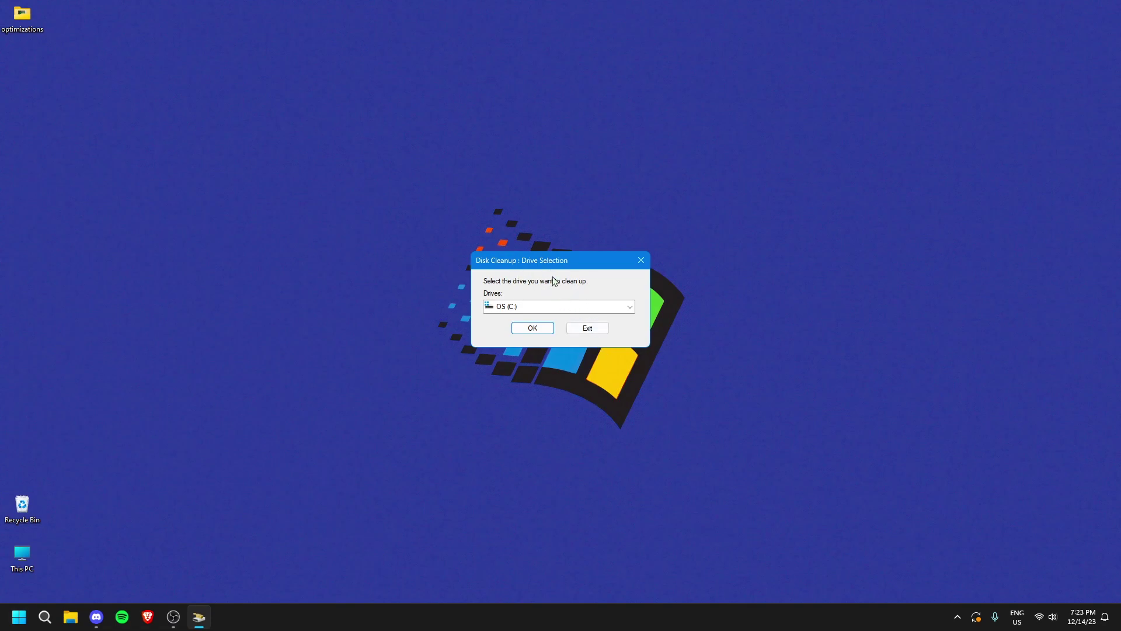
click(528, 329)
drag(524, 267, 554, 243)
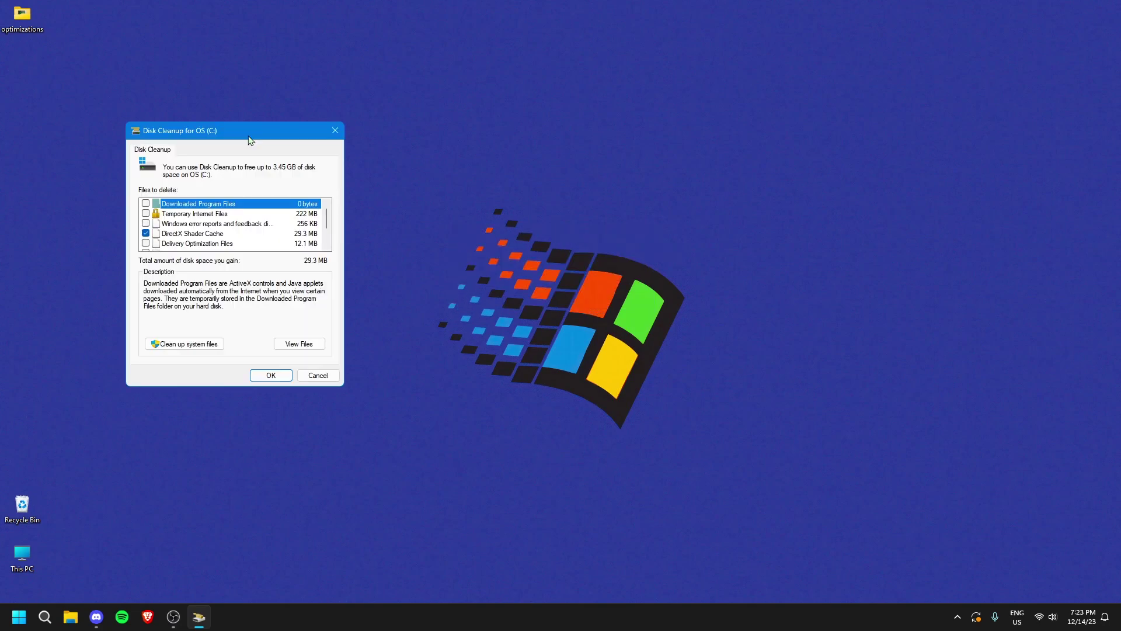
drag(196, 130, 481, 130)
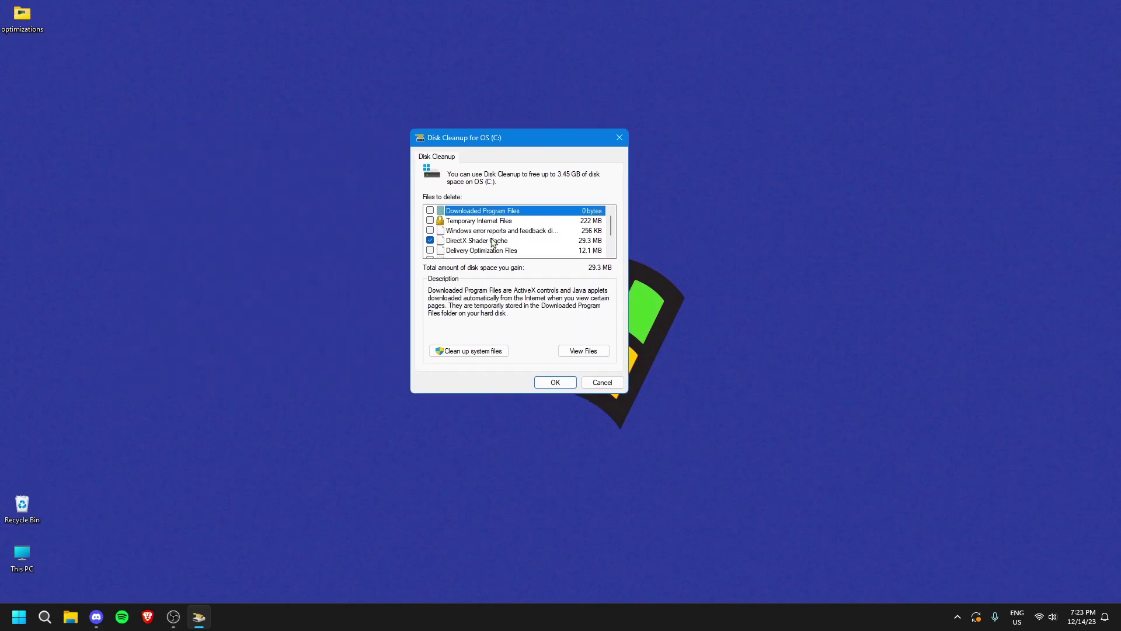
click(489, 355)
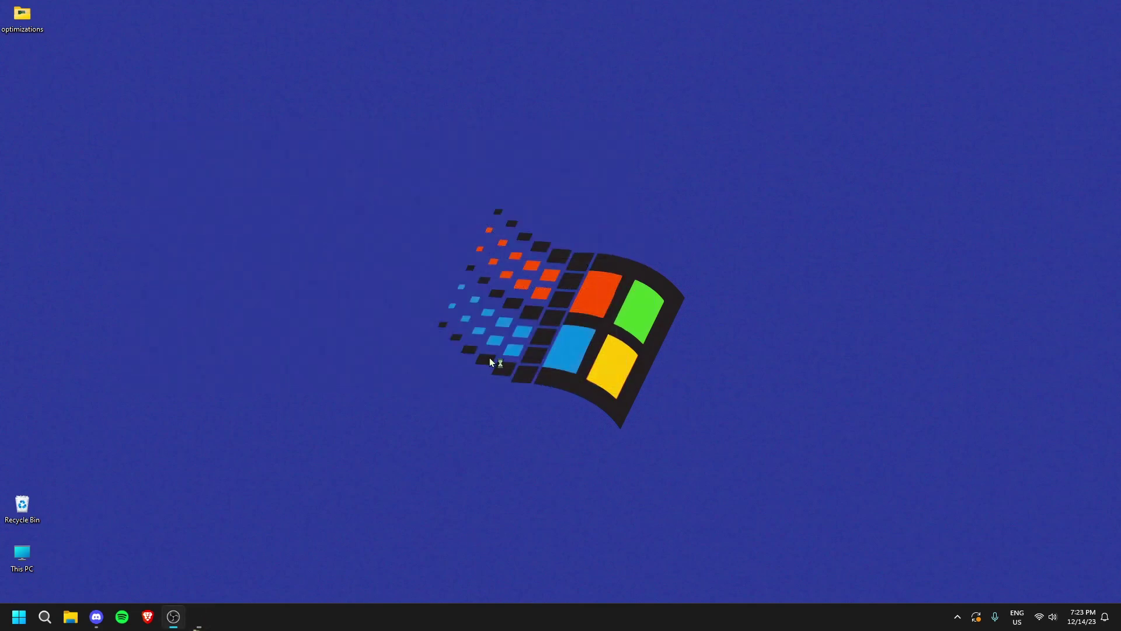
click(528, 327)
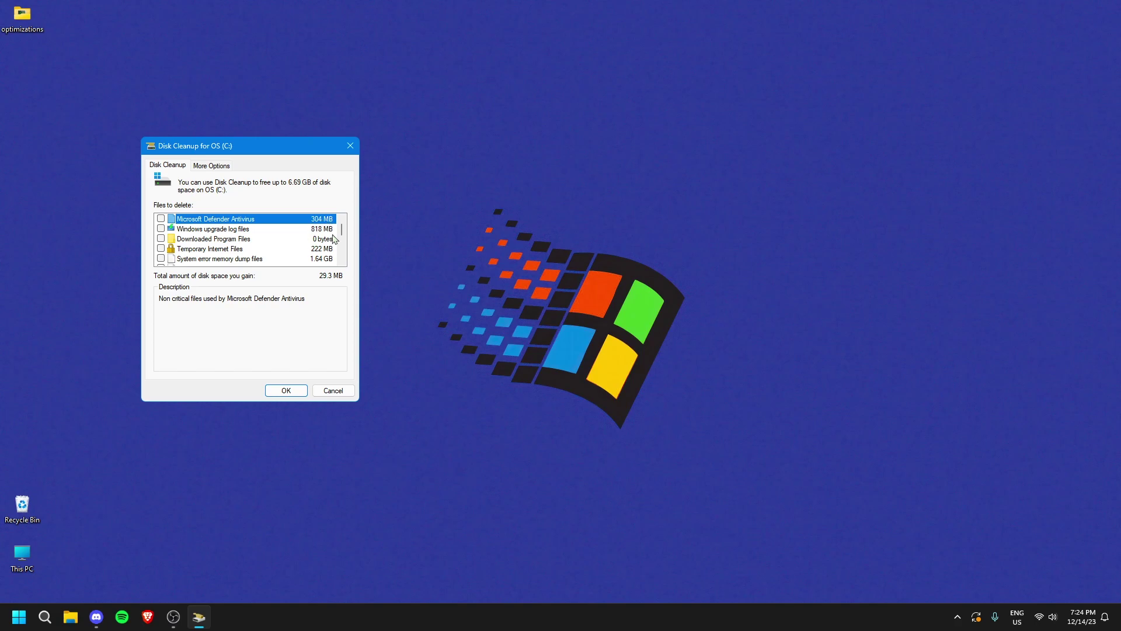
Review all categories of deletable files on the OS (C:) drive, then cancel Disk Cleanup
click(342, 245)
scroll(342, 244, down, 2)
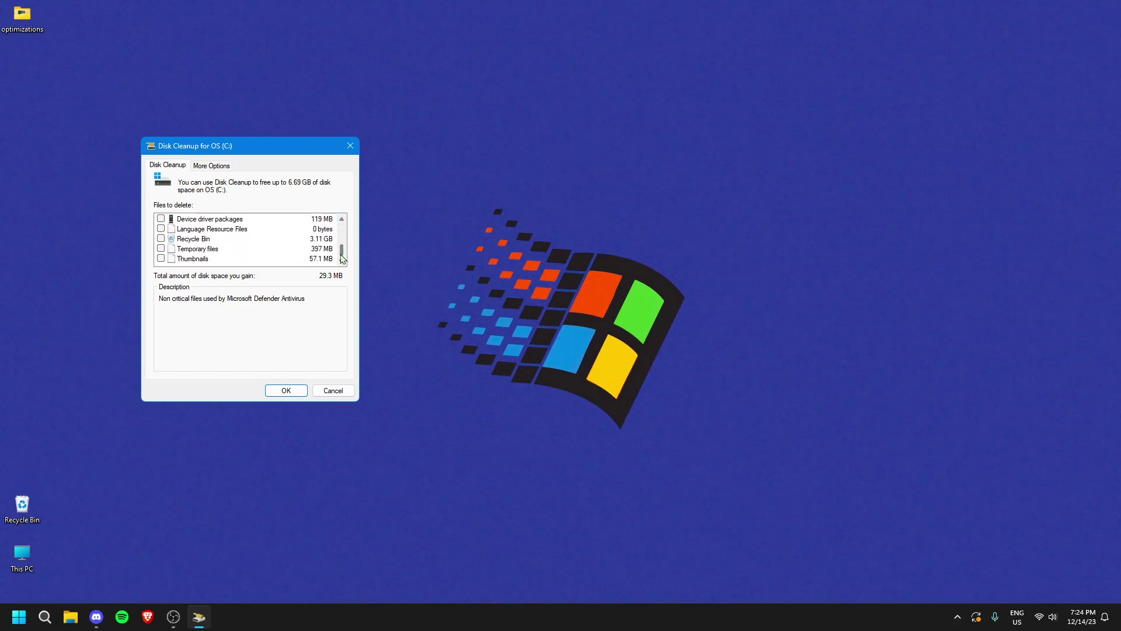
scroll(346, 246, up, 1)
scroll(275, 240, up, 1)
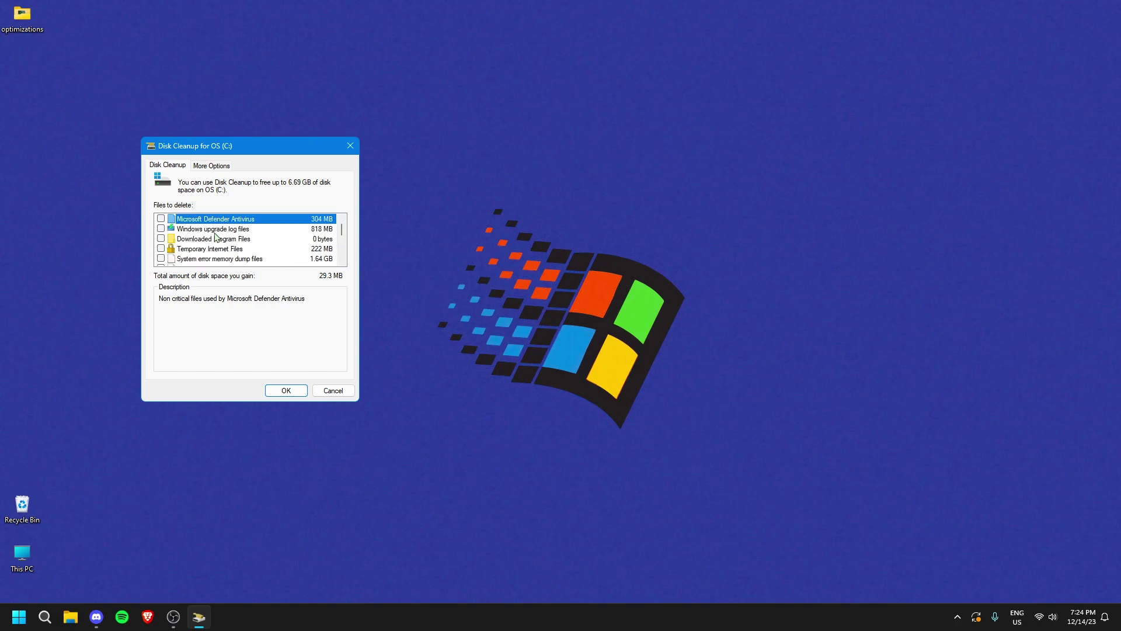
scroll(306, 236, down, 1)
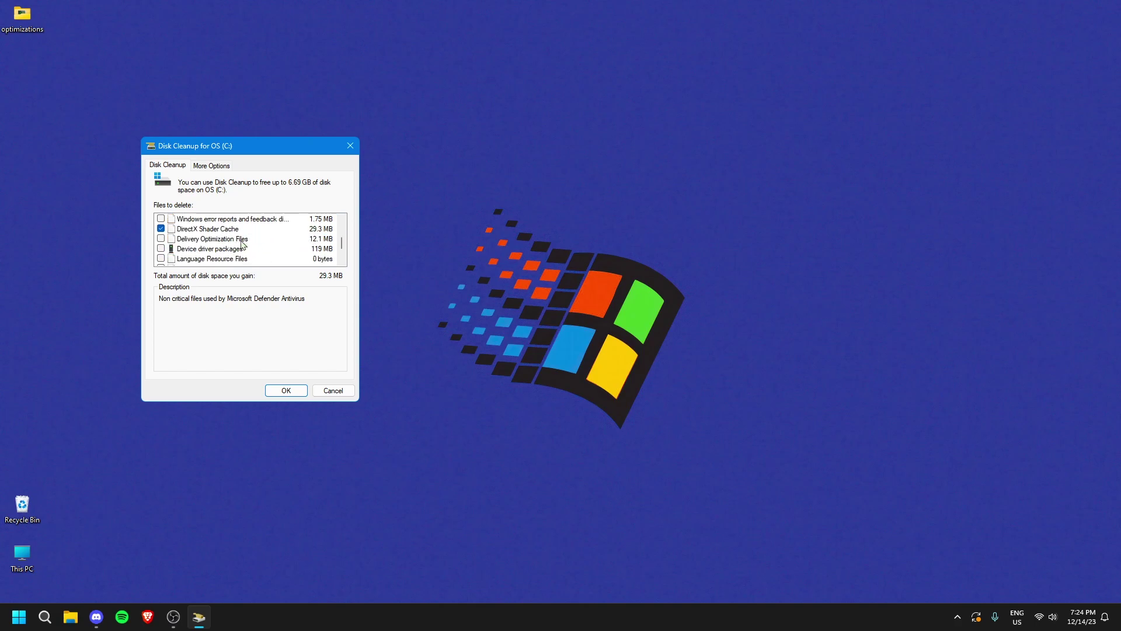
scroll(245, 245, down, 1)
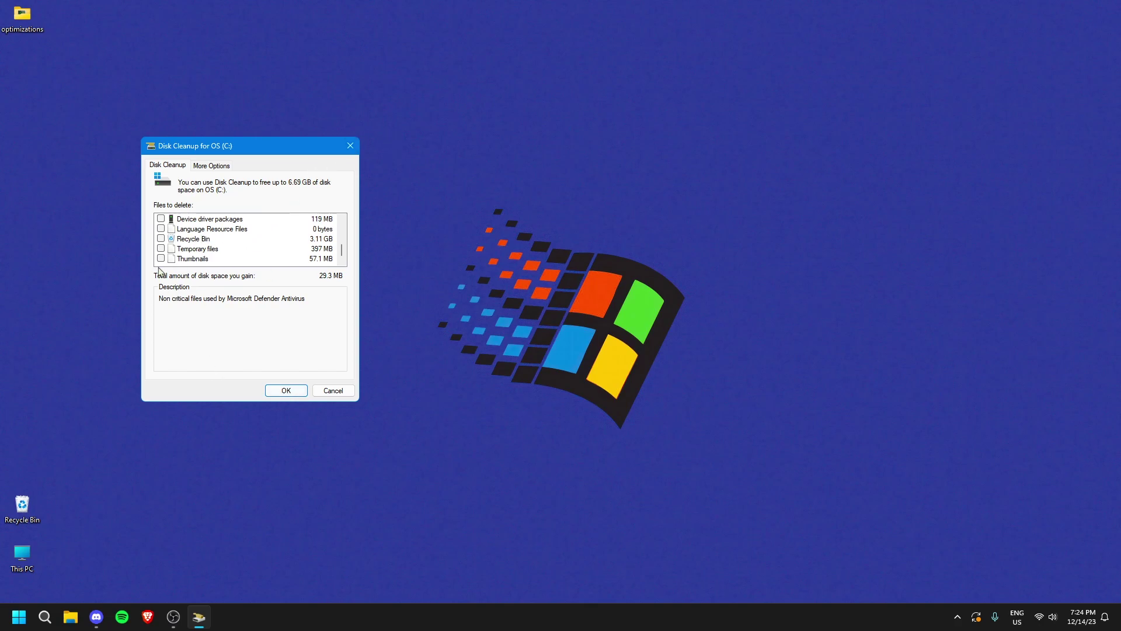
scroll(240, 232, up, 2)
scroll(250, 235, up, 1)
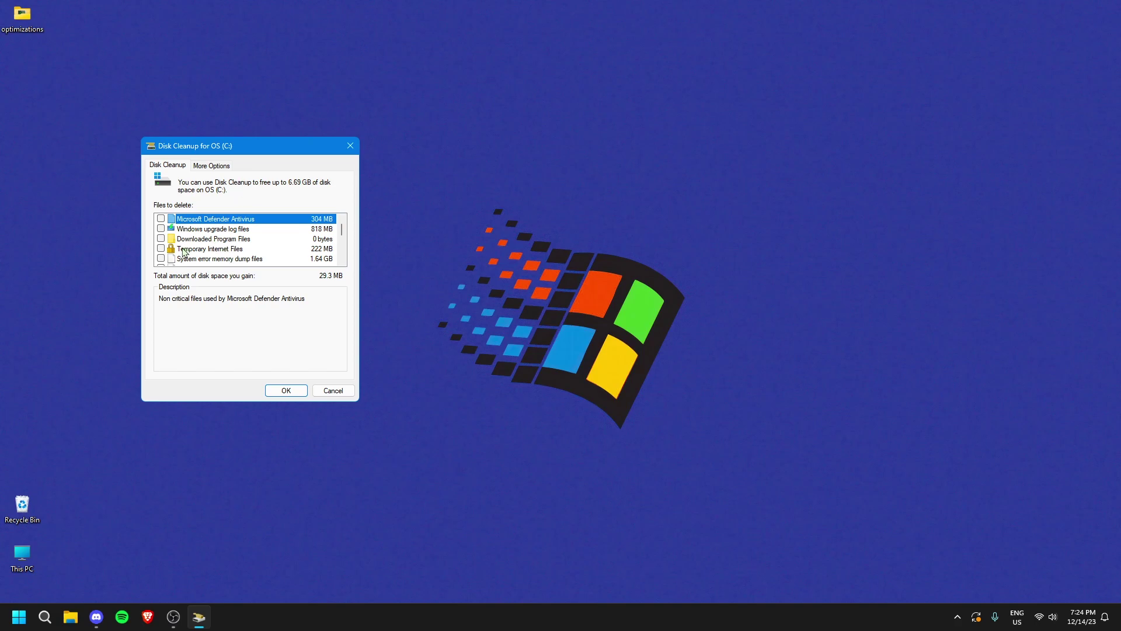
scroll(181, 256, down, 3)
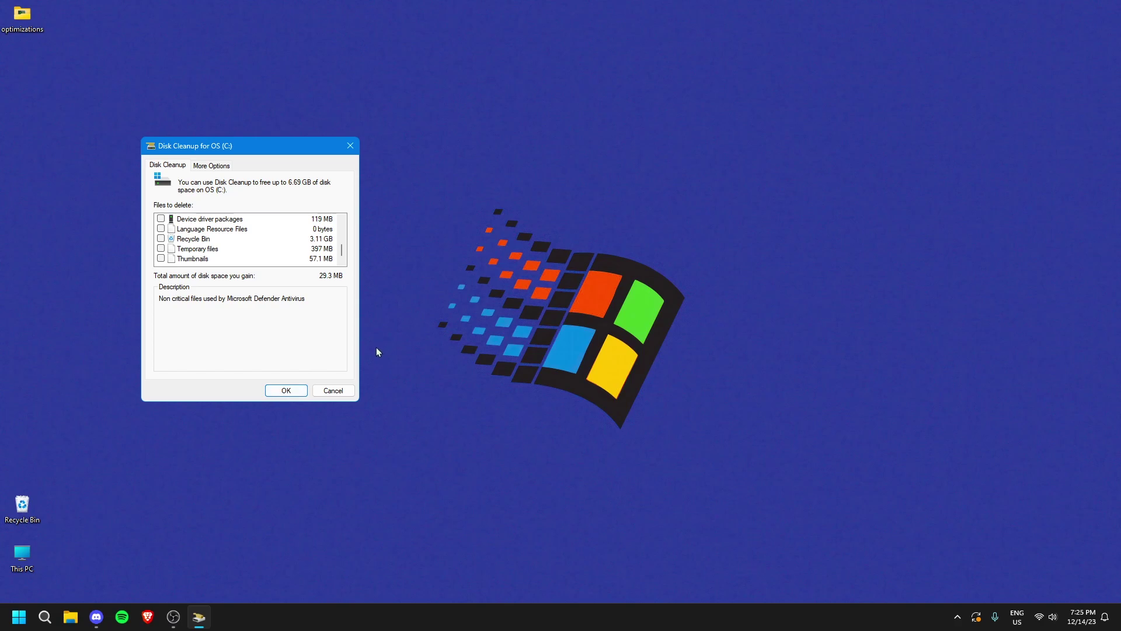
click(333, 390)
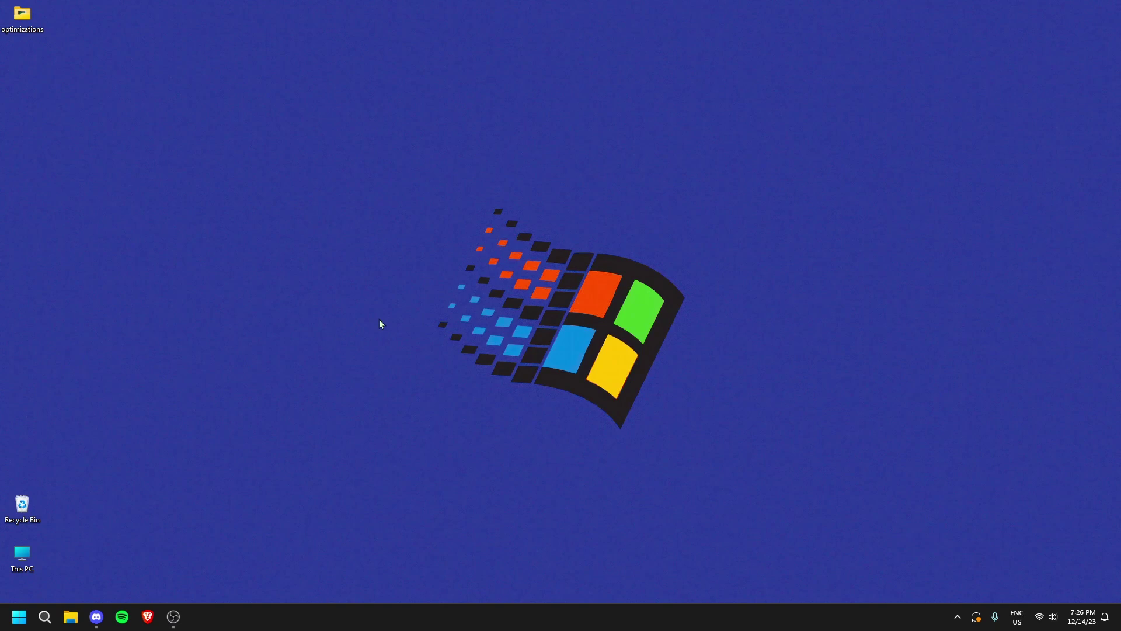
Open Windows Settings, search for "start", and go to the Startup apps page
click(19, 617)
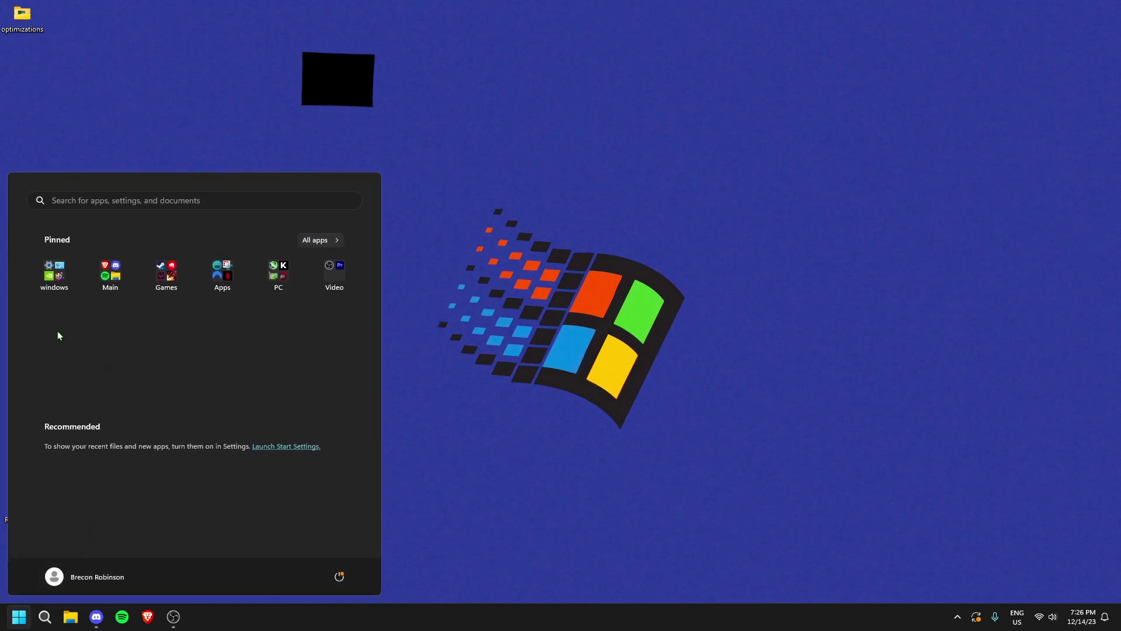
click(64, 291)
click(74, 312)
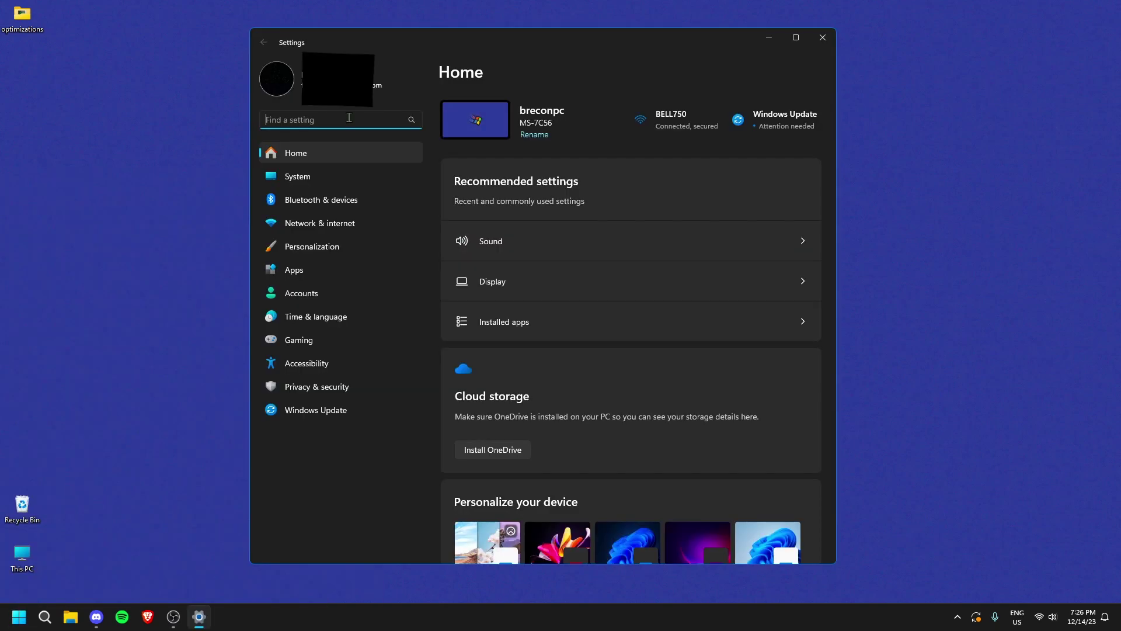
text(start)
click(339, 172)
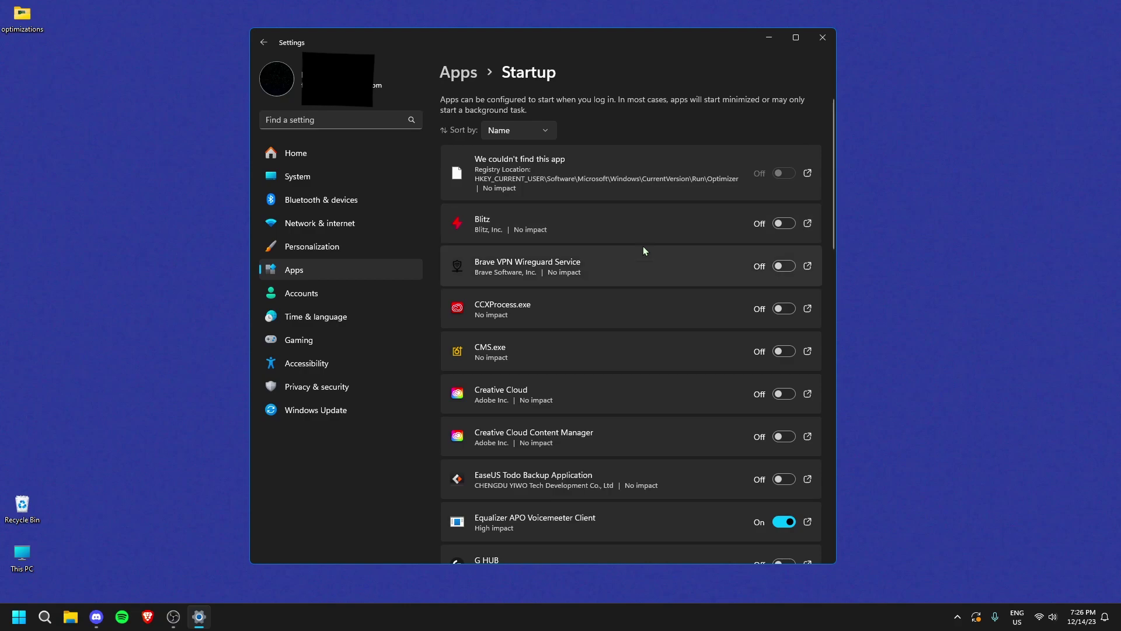
Check which apps are set to launch at login, then close Settings
scroll(688, 273, down, 3)
scroll(666, 304, down, 7)
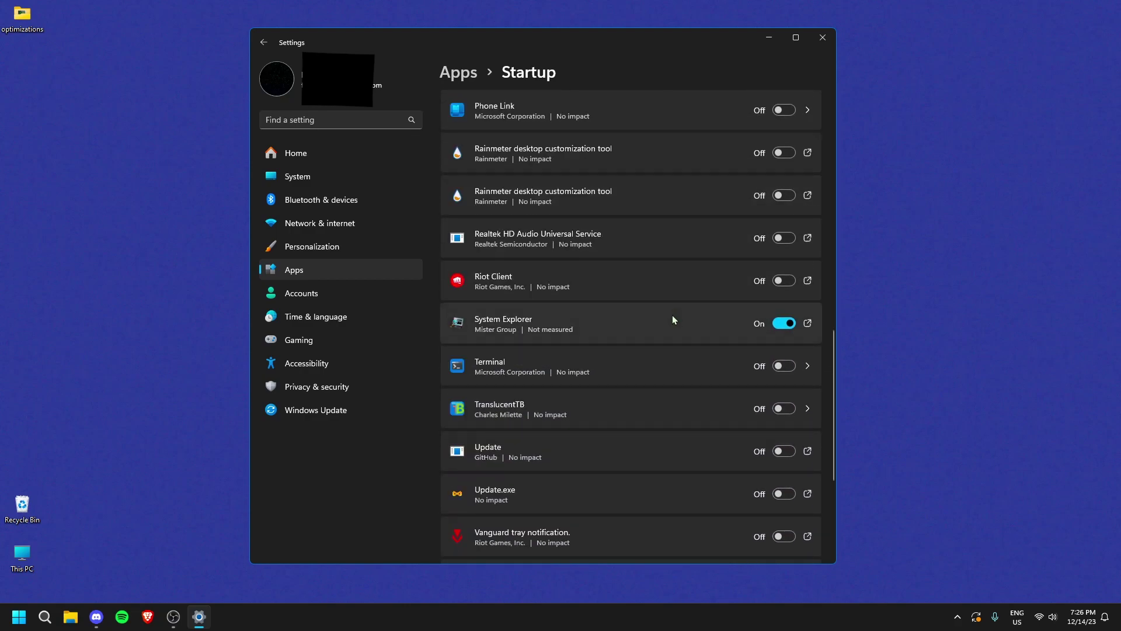
scroll(672, 314, up, 10)
click(823, 37)
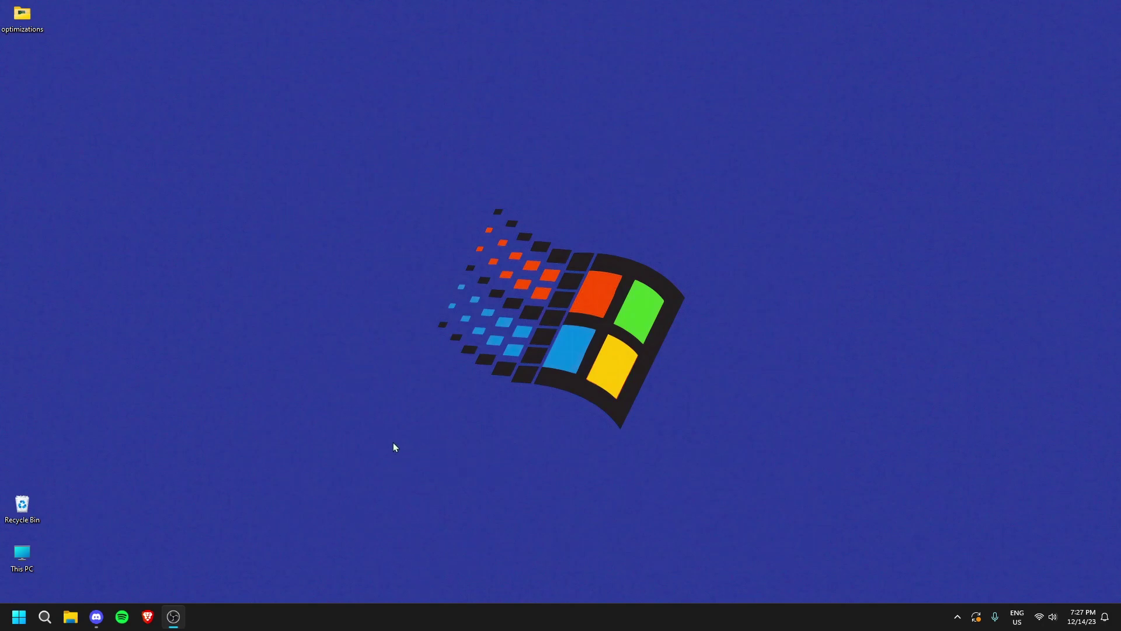
Open Task Manager's startup apps, check the available startup actions for Discord's Update.exe, and close Task Manager
right_click(361, 620)
click(402, 577)
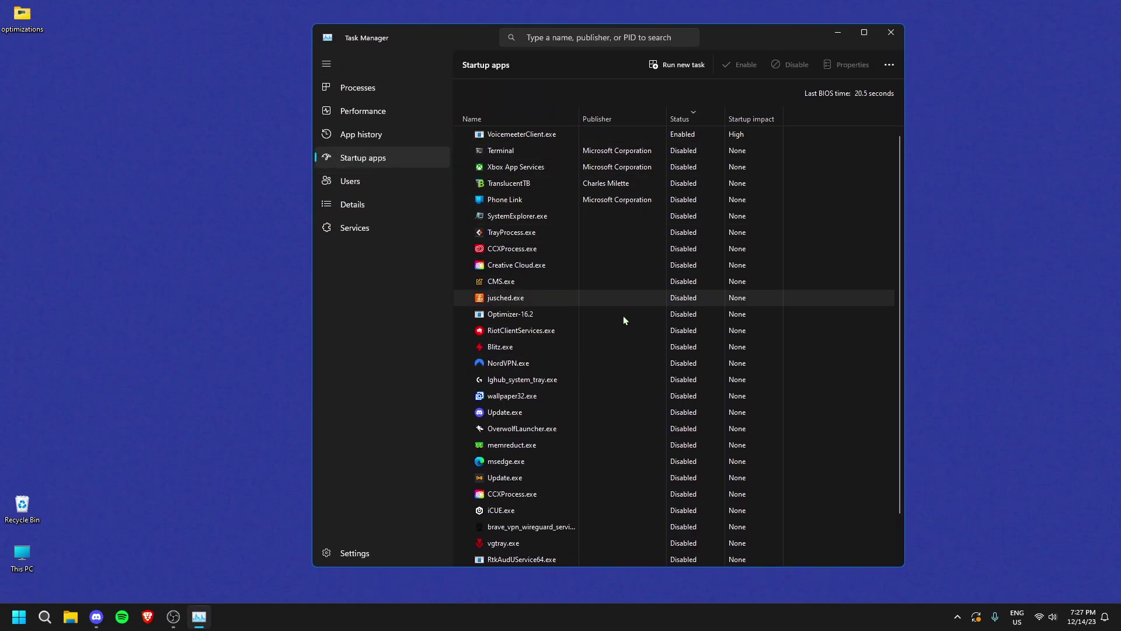
right_click(609, 411)
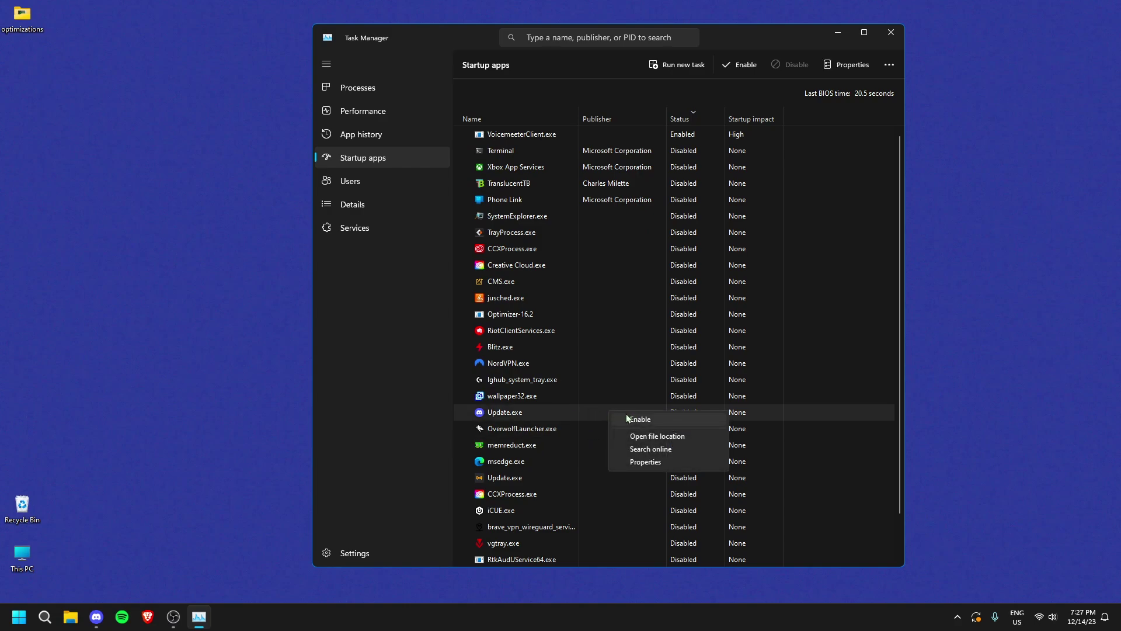
click(563, 414)
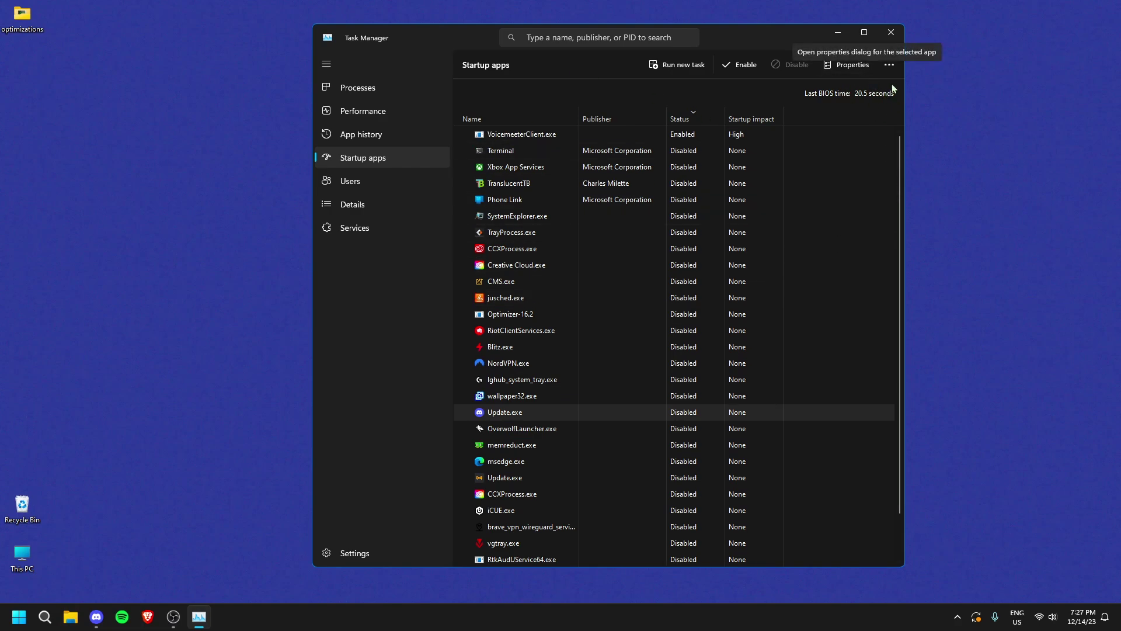
click(891, 33)
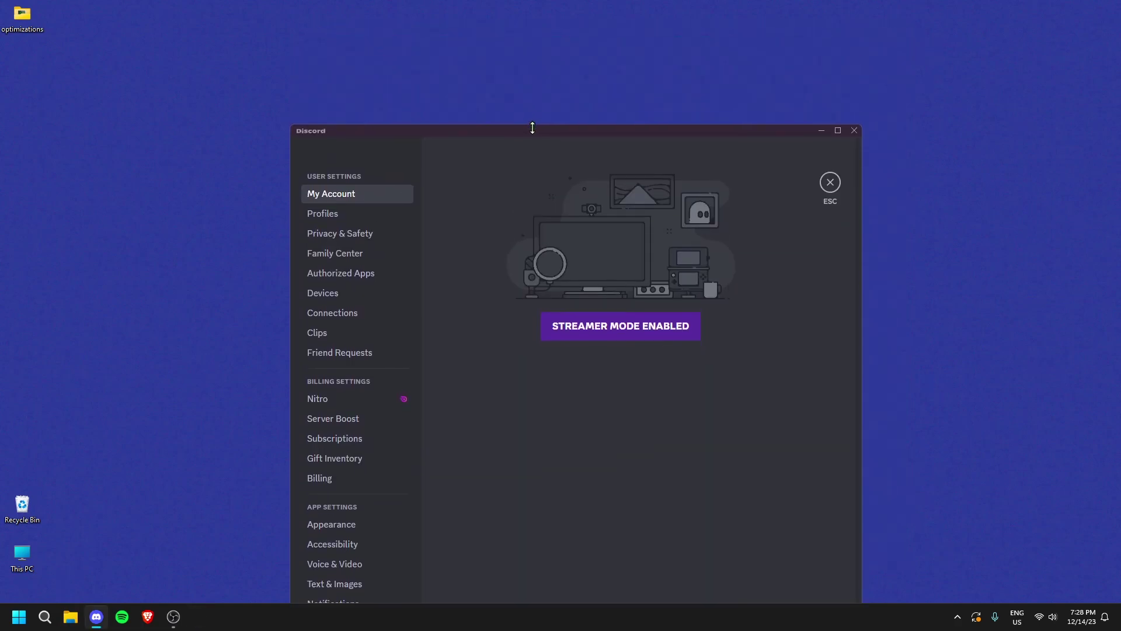
Check Discord's Game Overlay settings, then open its Advanced settings
drag(533, 123, 490, 17)
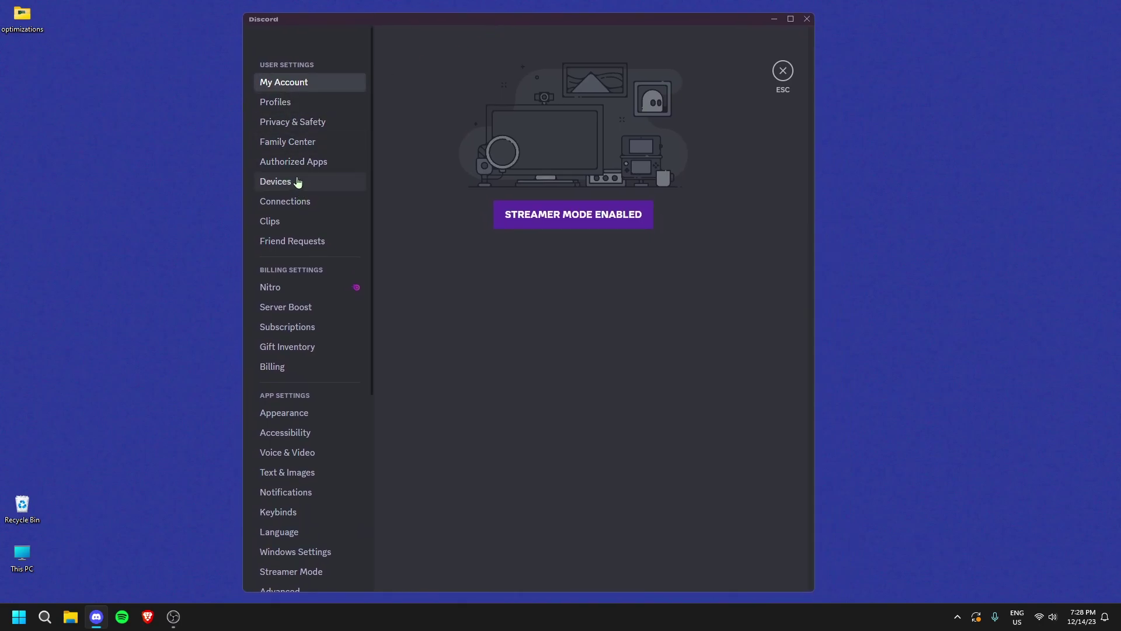
scroll(335, 339, down, 3)
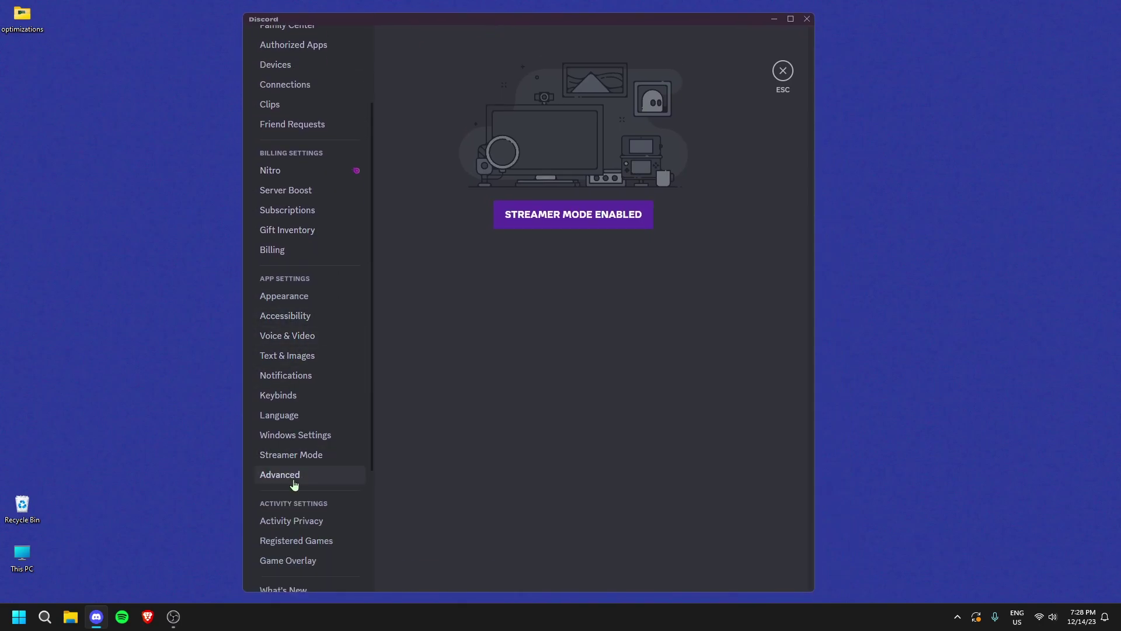
scroll(331, 175, up, 3)
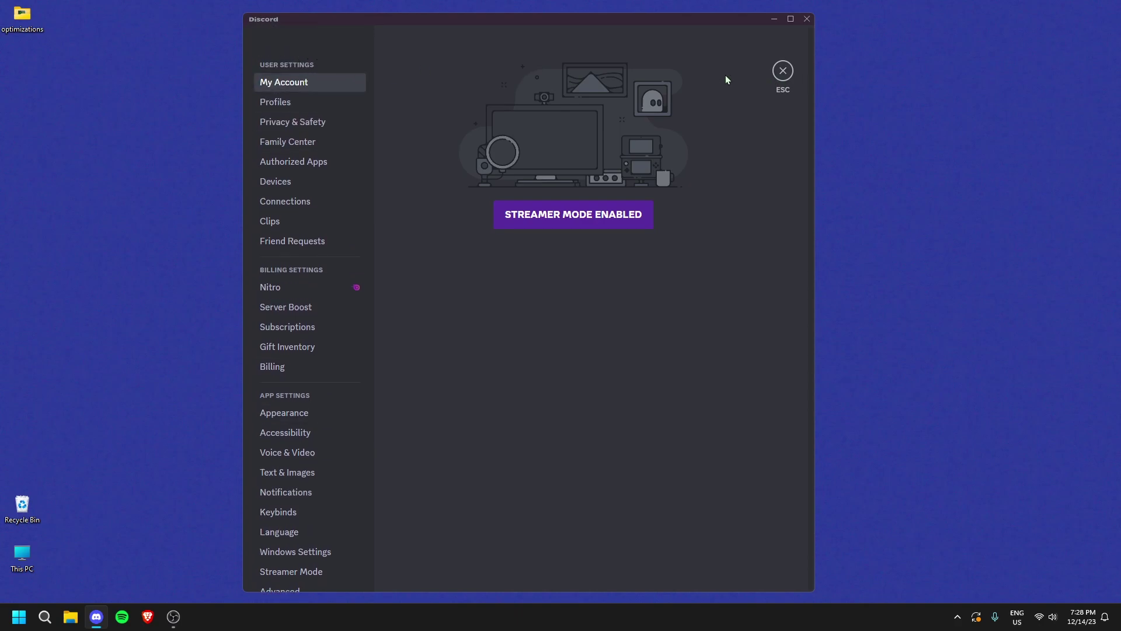
scroll(314, 375, down, 4)
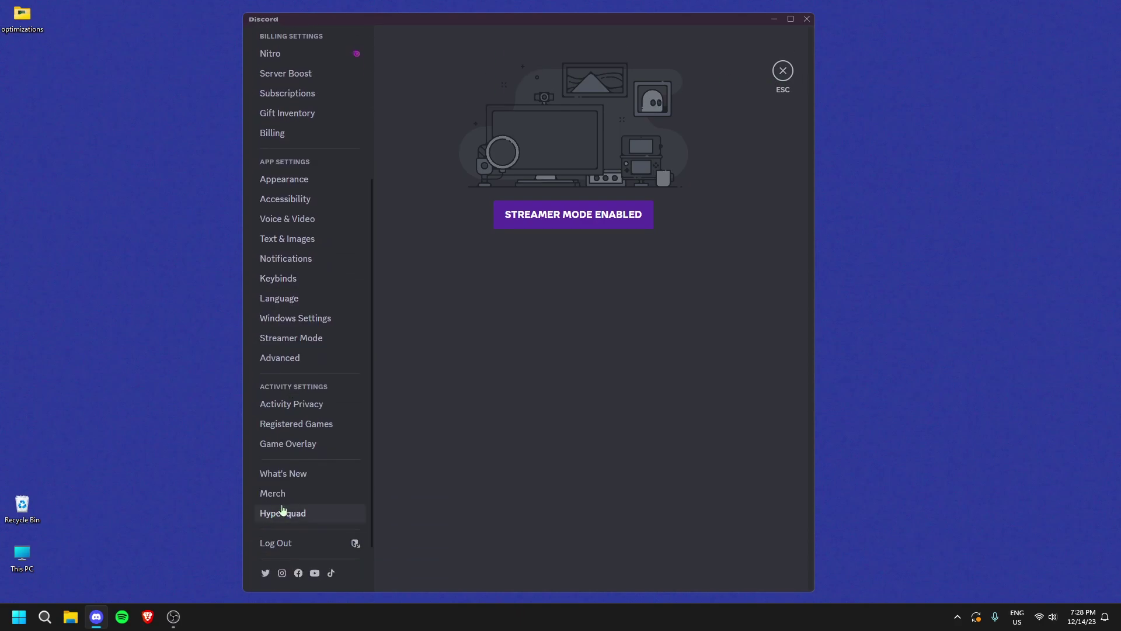
click(310, 448)
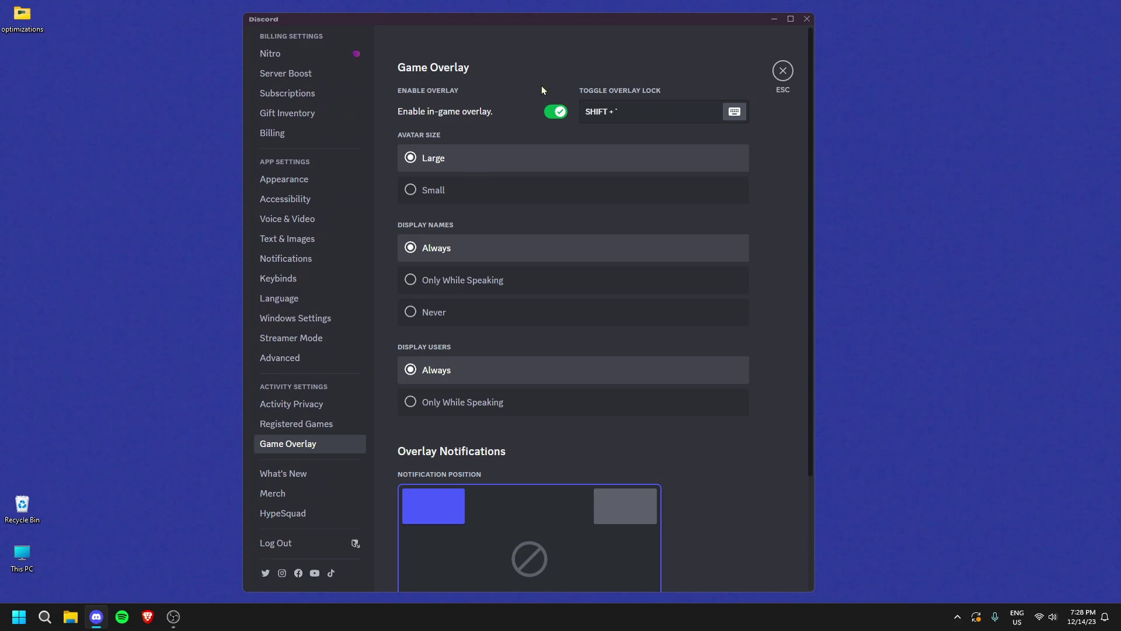
click(337, 364)
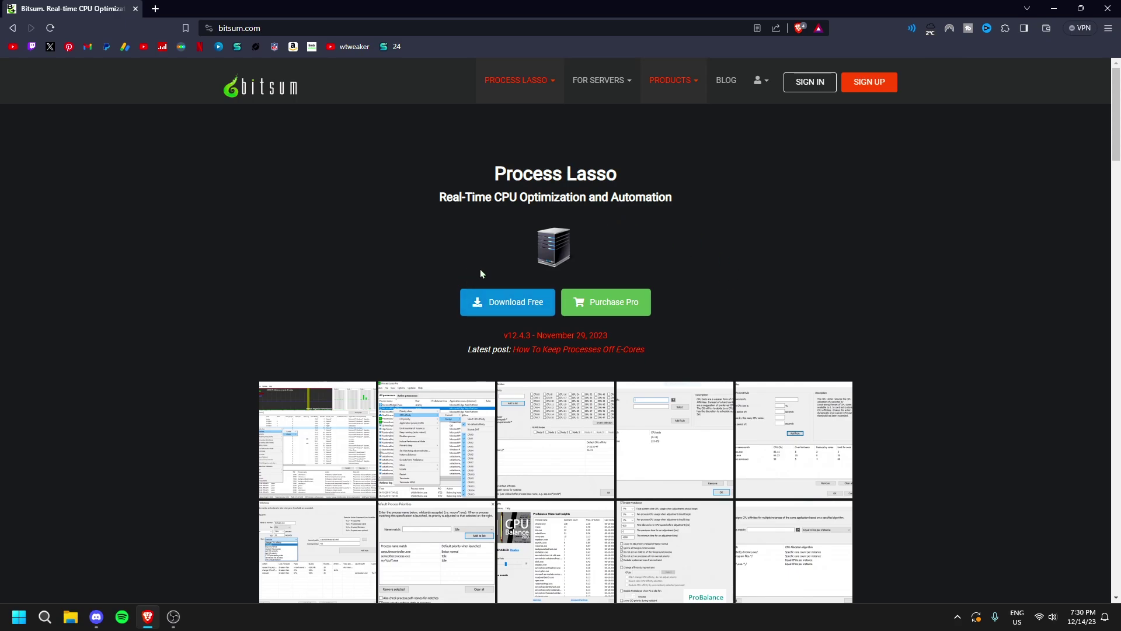
Download the free version of Process Lasso from bitsum.com and list all running processes in the program
click(498, 302)
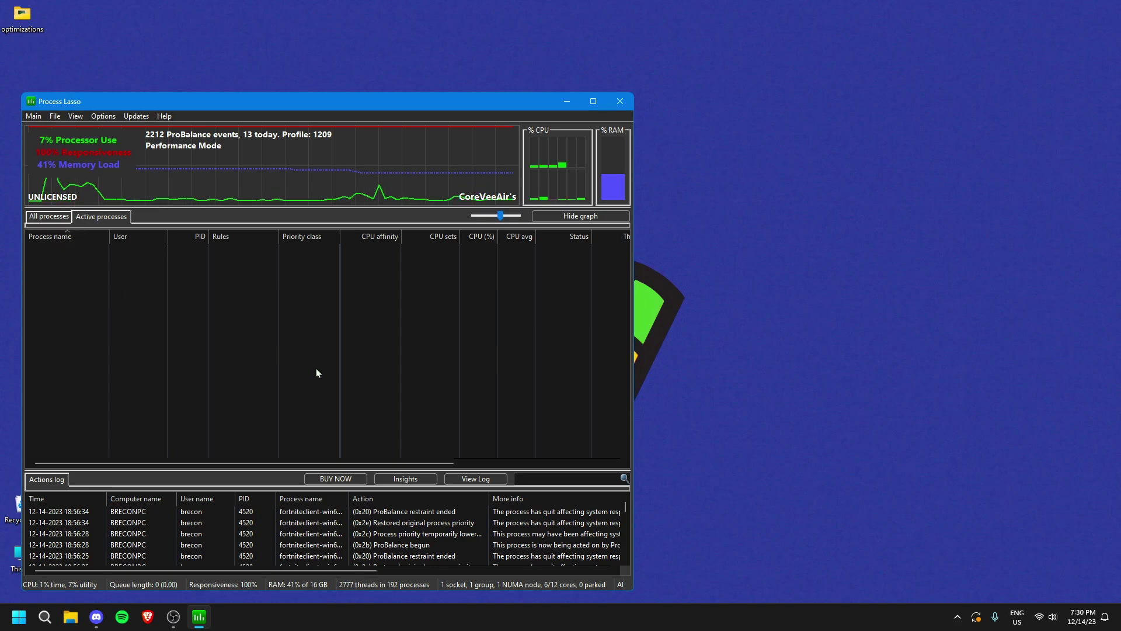
click(50, 219)
Try to set the always-applied CPU priority of EpicGamesLauncher.exe to High
mouse_move(124, 339)
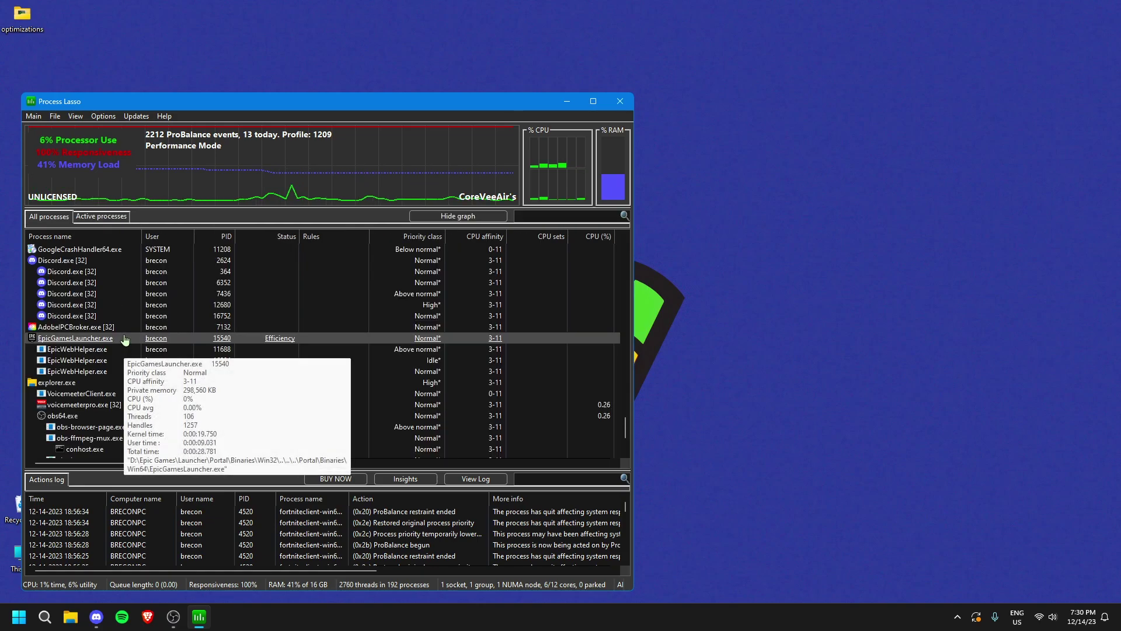
right_click(124, 340)
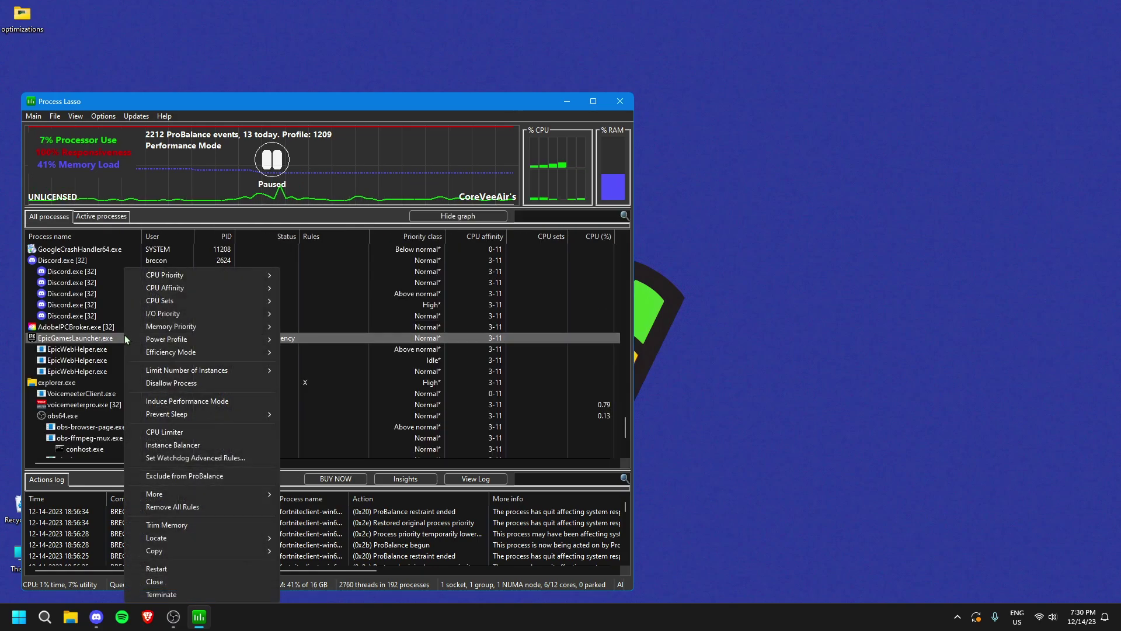
mouse_move(164, 279)
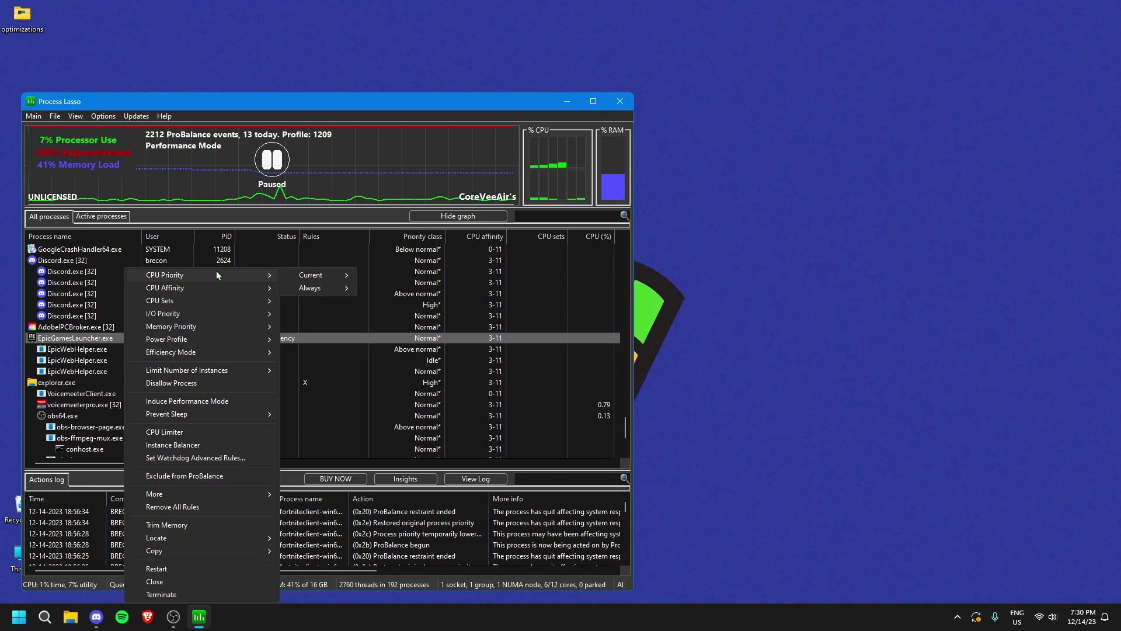
mouse_move(311, 290)
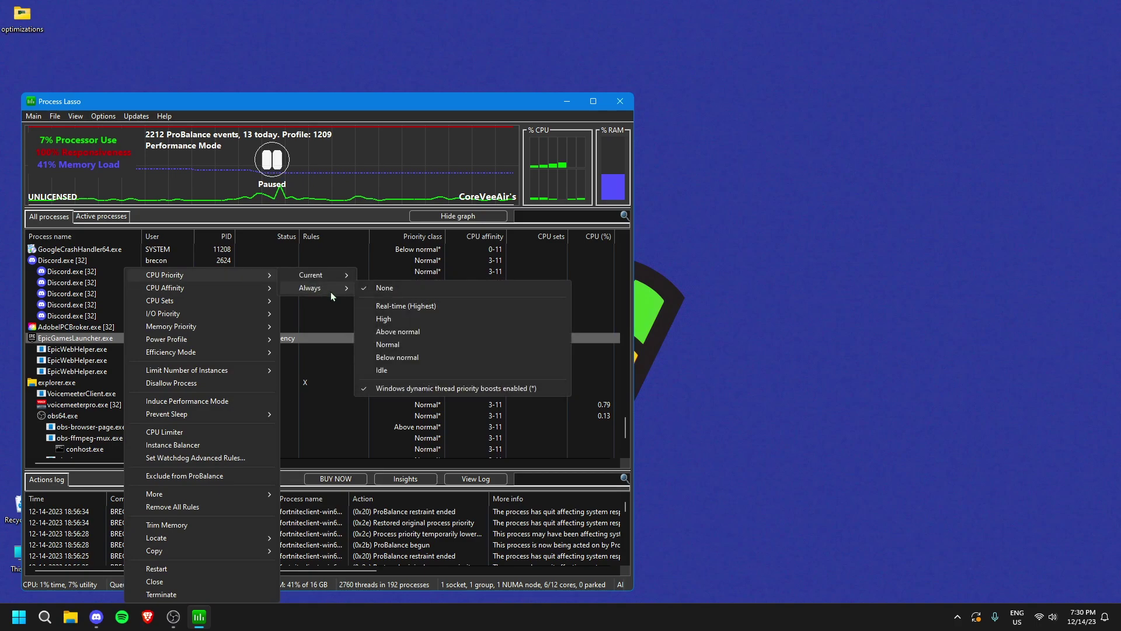
click(395, 318)
Check the always-applied CPU affinity options for EpicGamesLauncher.exe, then dismiss them without changing anything
mouse_move(158, 24)
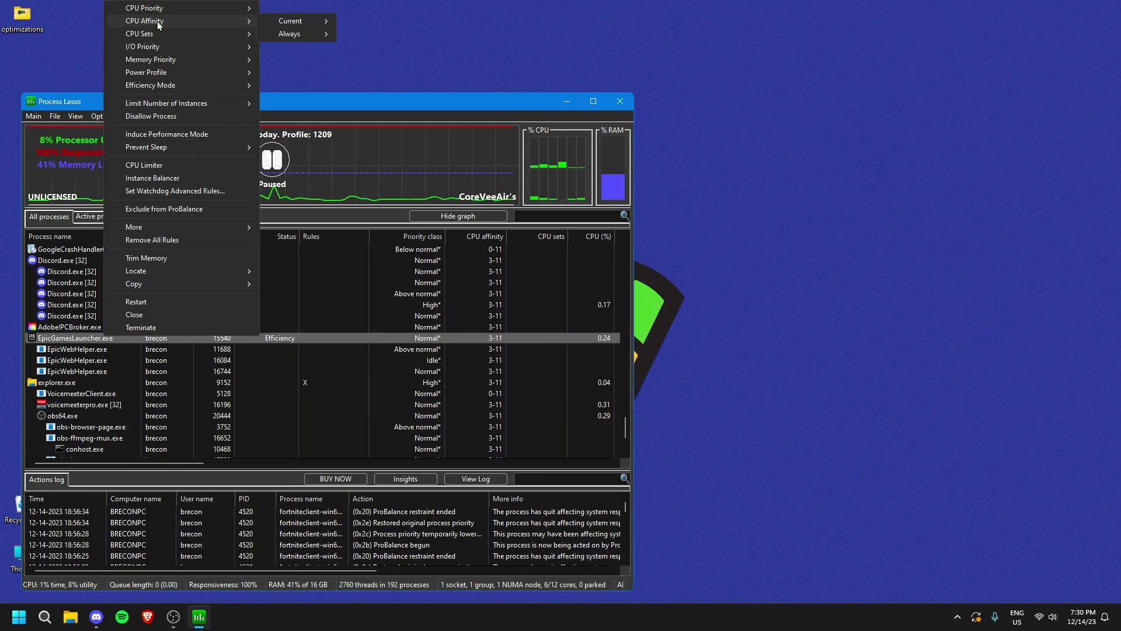
mouse_move(294, 34)
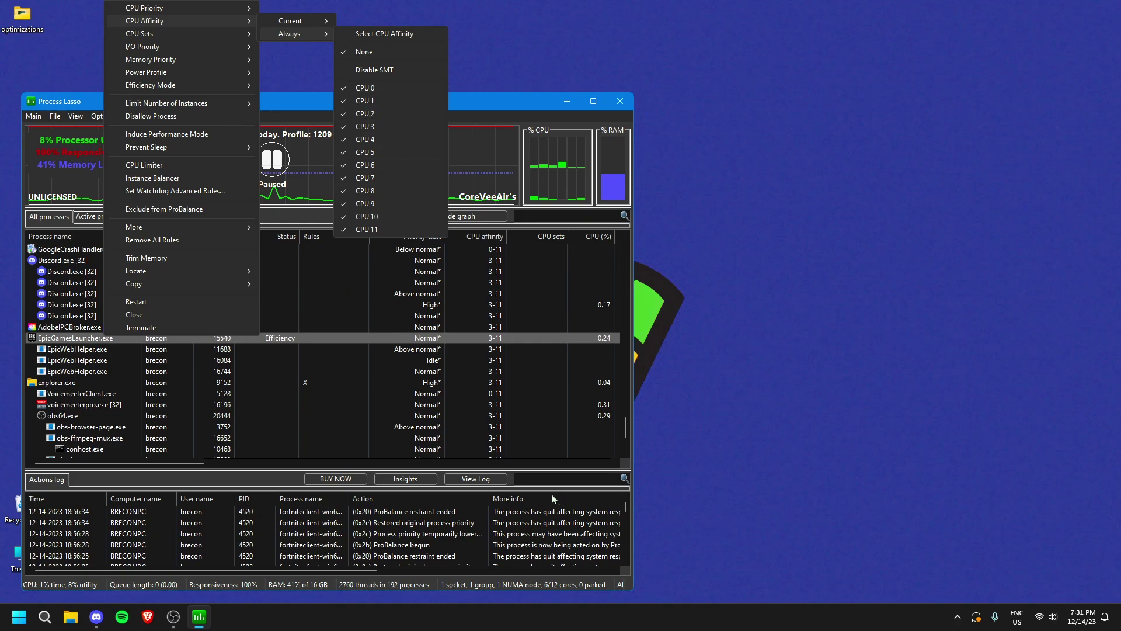
click(253, 480)
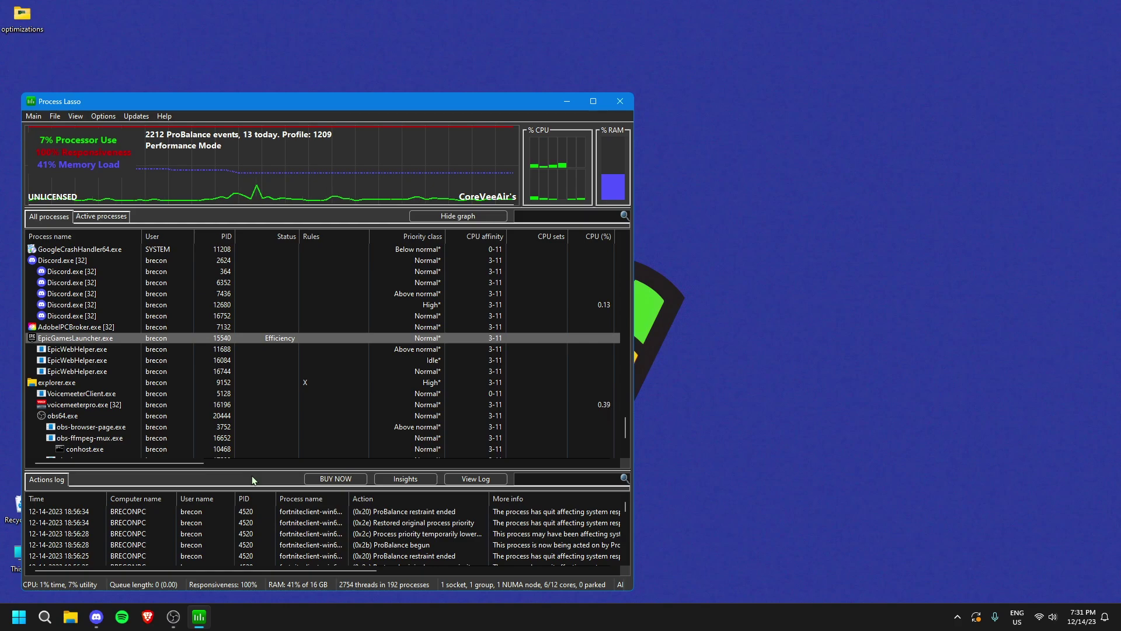
Close the Process Lasso window and fully exit the Process Lasso program running in the background
key(alt+F4)
click(958, 617)
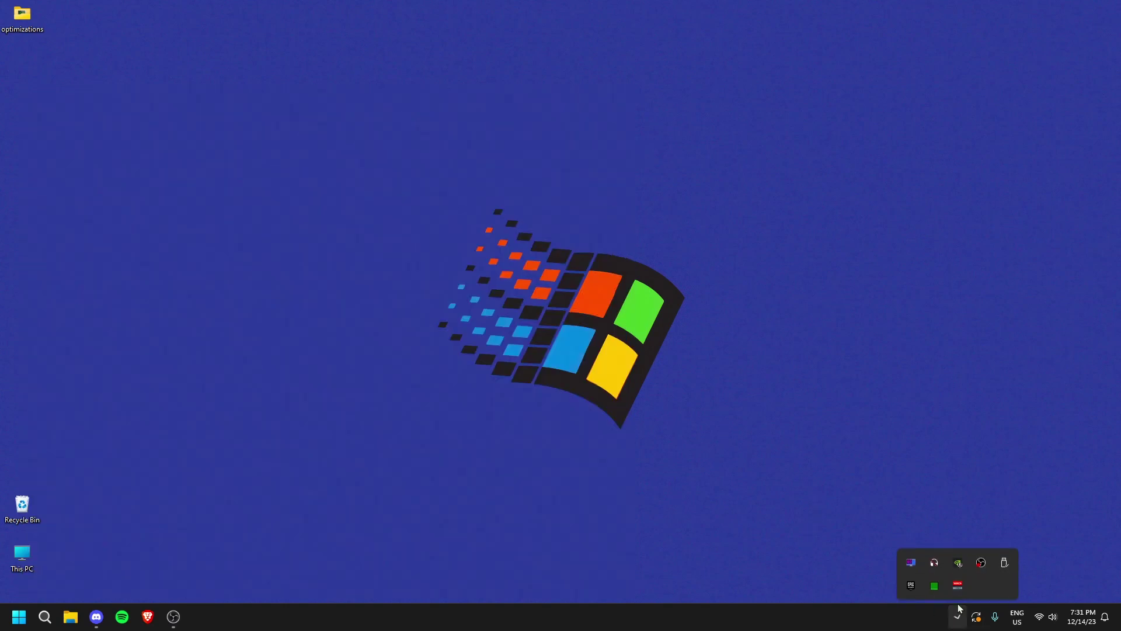
right_click(931, 583)
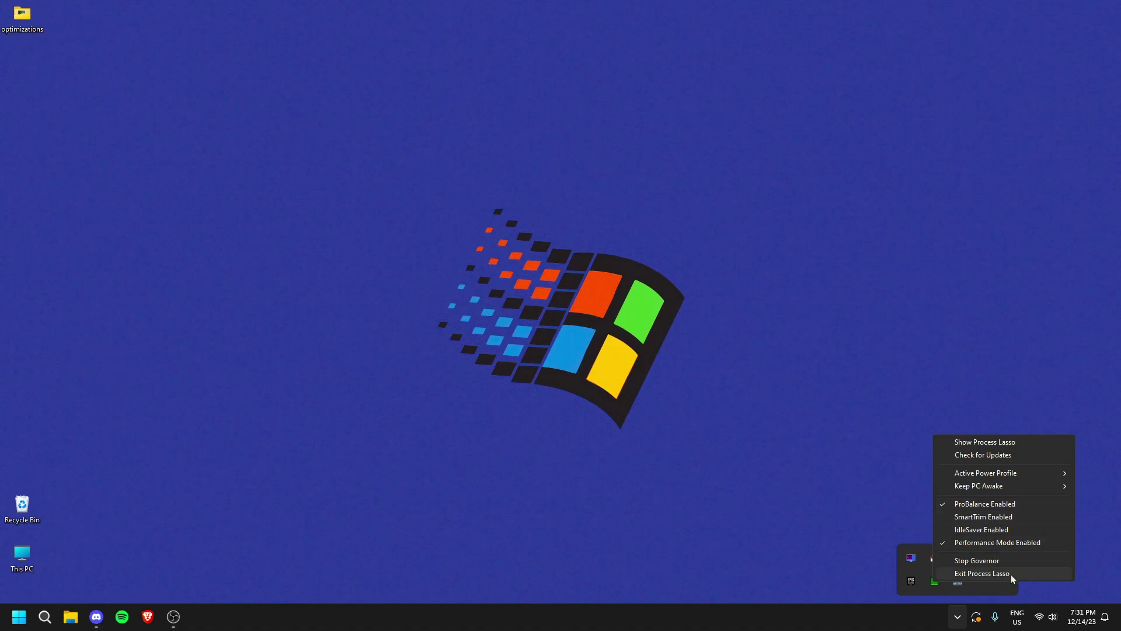
click(993, 572)
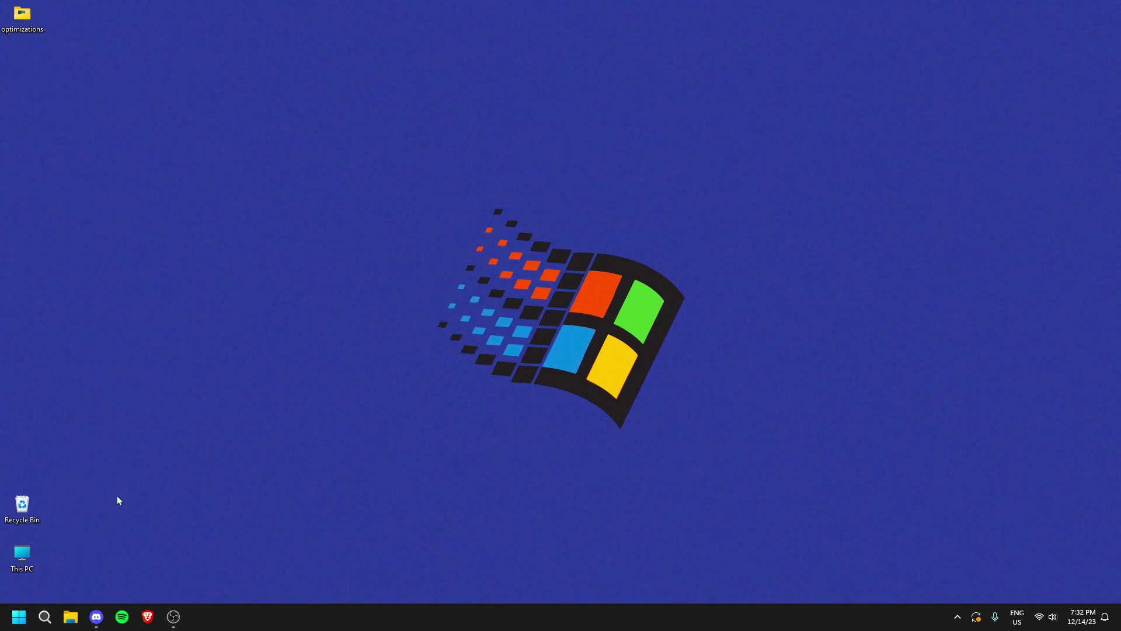
Search Windows for "gpu", open Graphics settings, check the default graphics settings, and return to the Graphics page
click(45, 616)
text(gpu-Z.2.55)
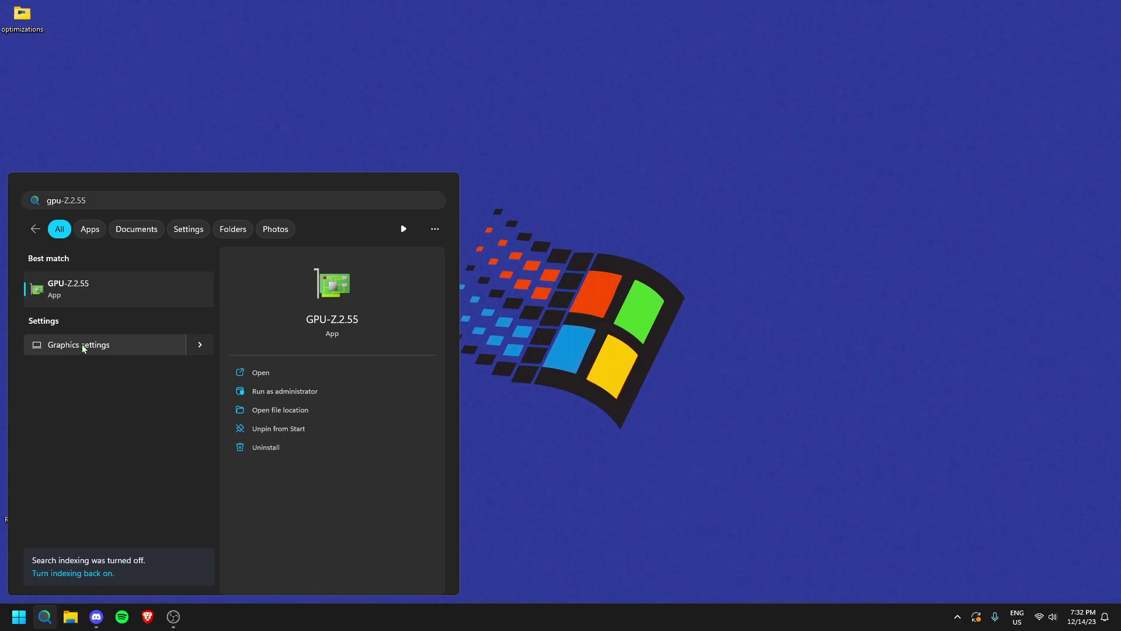
click(83, 346)
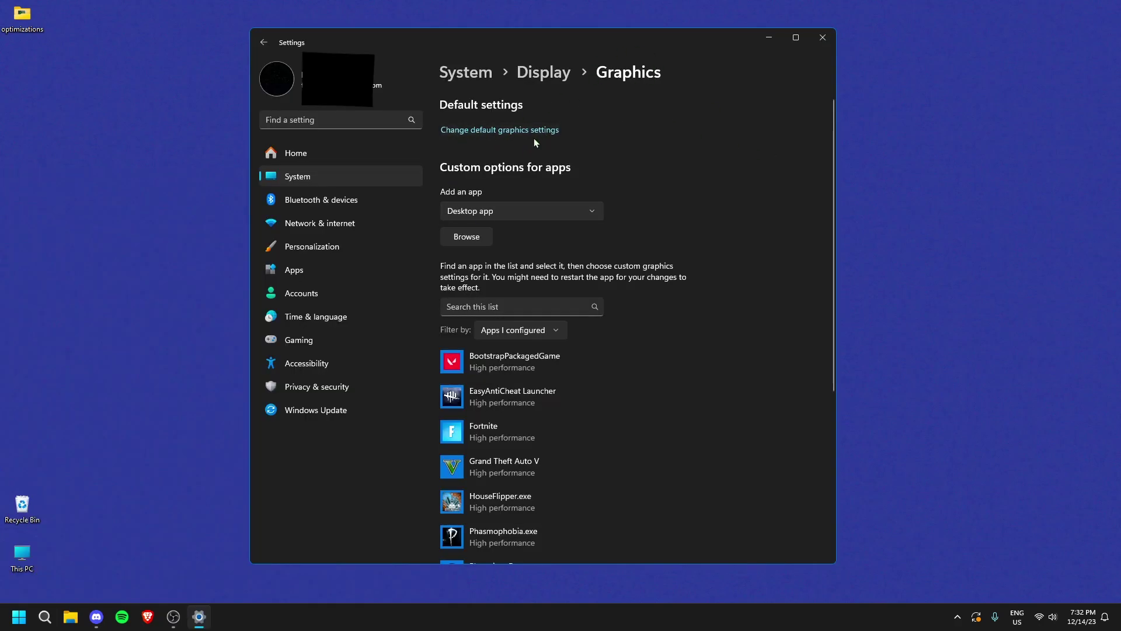
click(520, 131)
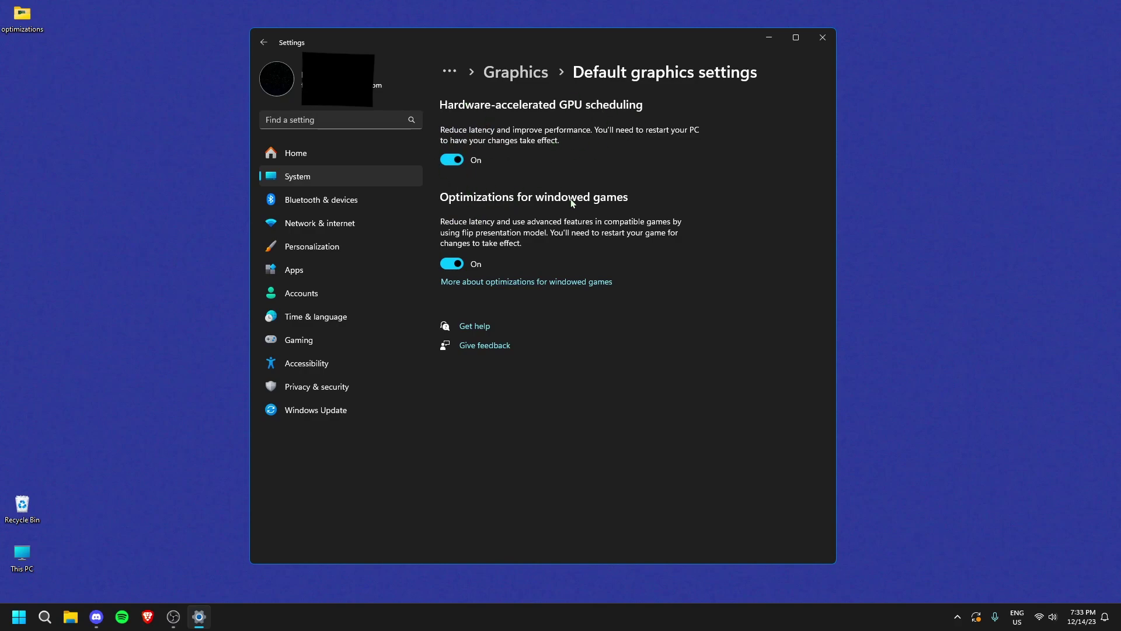
click(264, 42)
Remove the Fortnite entry from the custom graphics options for apps
scroll(572, 197, down, 1)
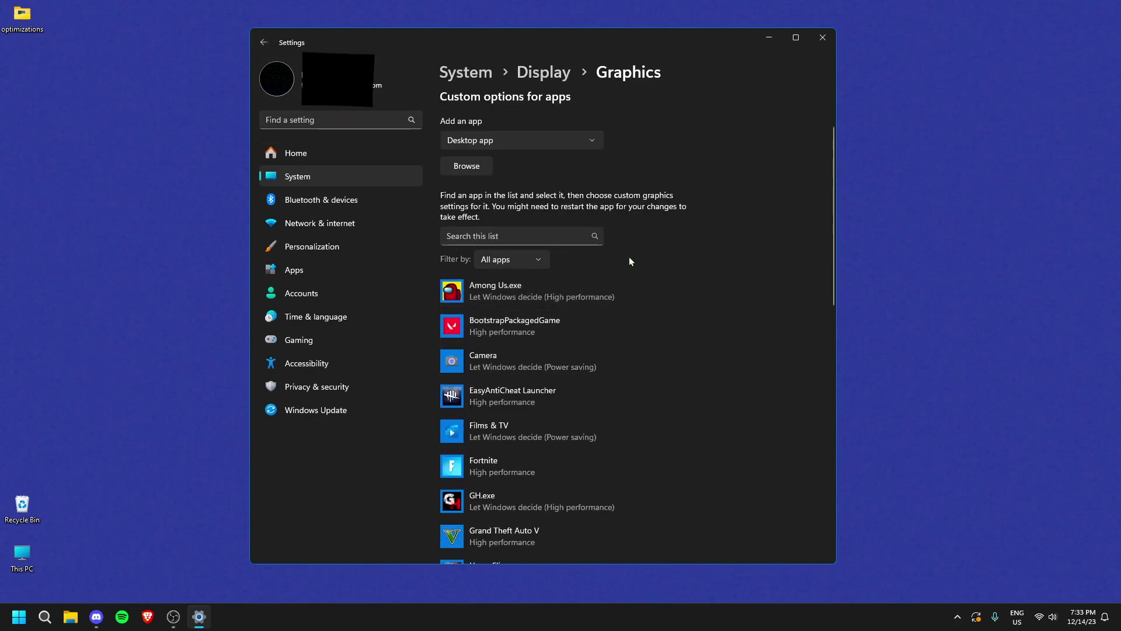
scroll(571, 374, down, 3)
click(549, 315)
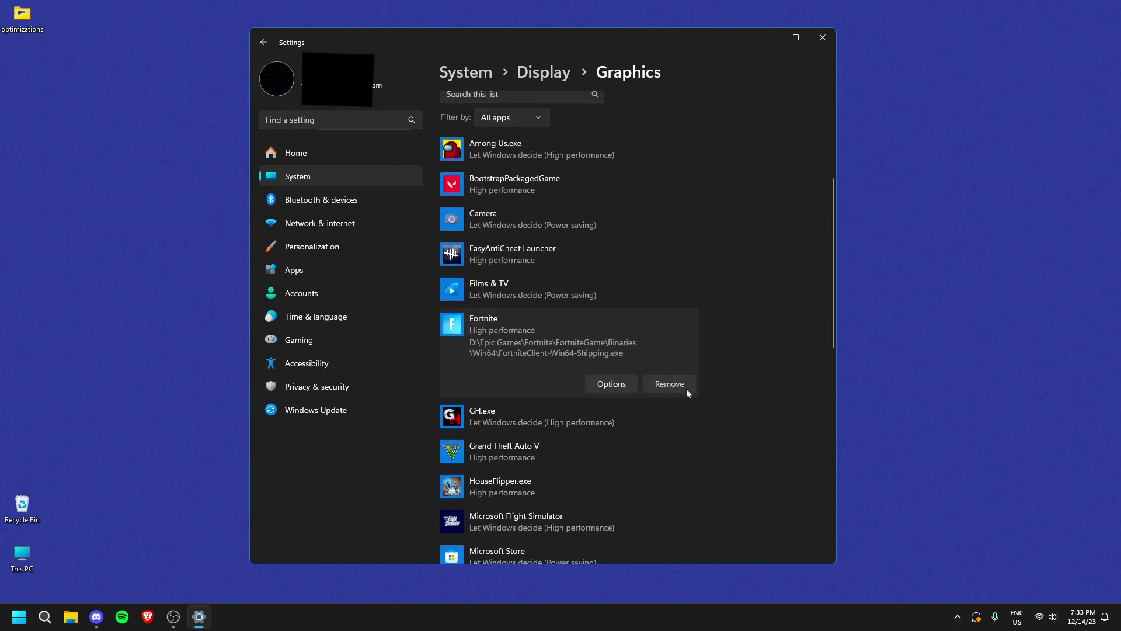
click(687, 390)
Add FortniteClient-Win64-Shipping.exe from D:\Epic Games\Fortnite\FortniteGame\Binaries\Win64 as a desktop app in the custom graphics options
scroll(584, 183, up, 3)
click(479, 212)
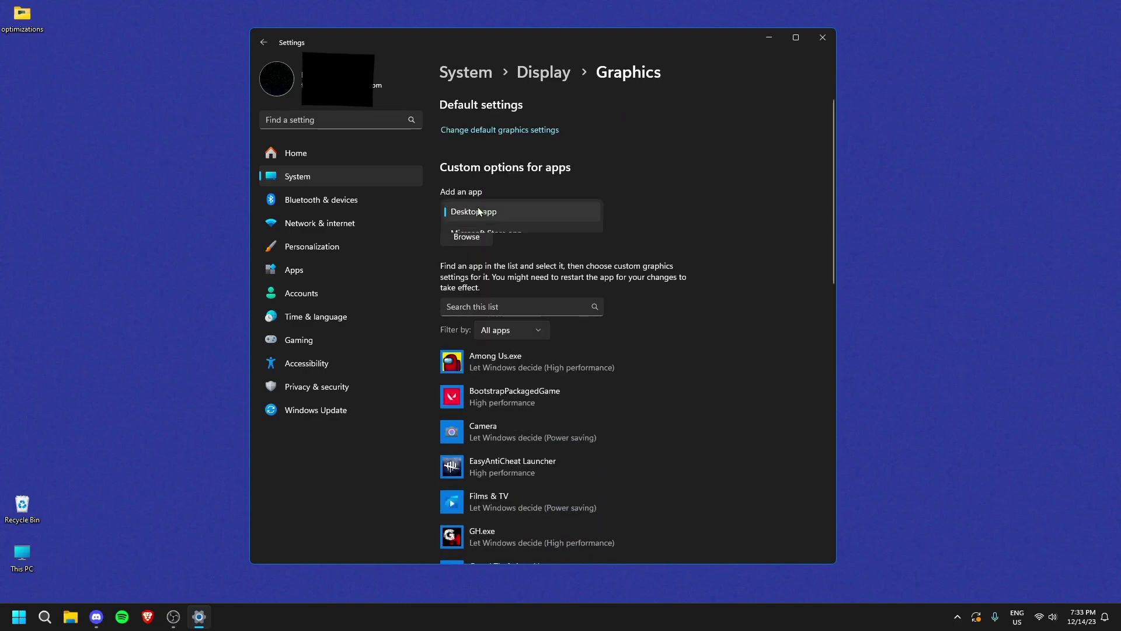
click(479, 211)
click(467, 236)
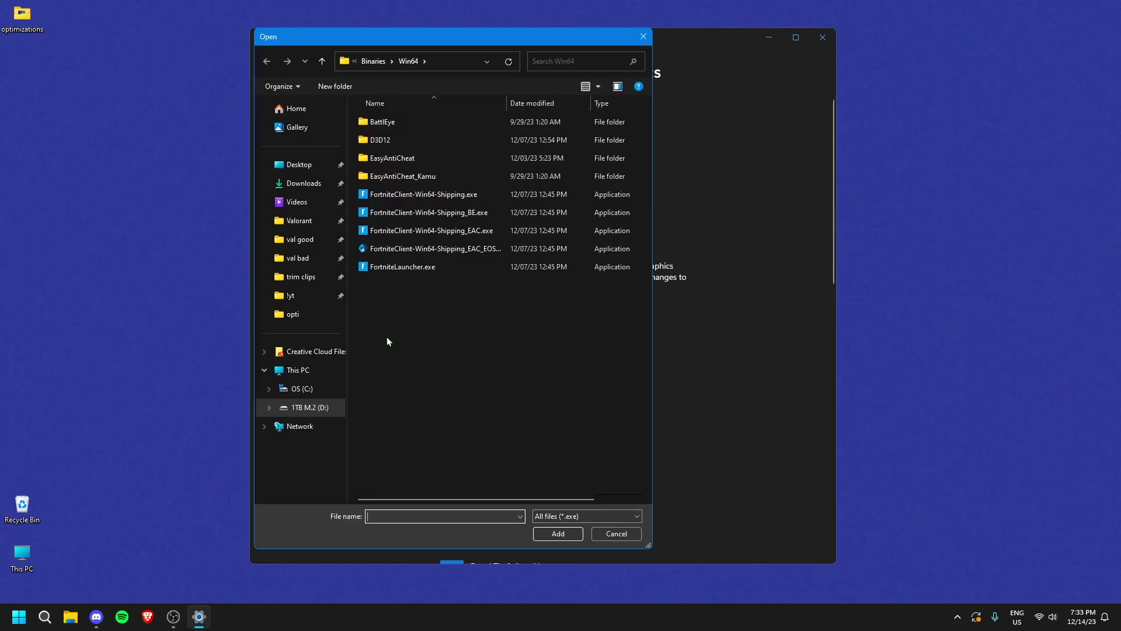
click(321, 409)
double_click(427, 195)
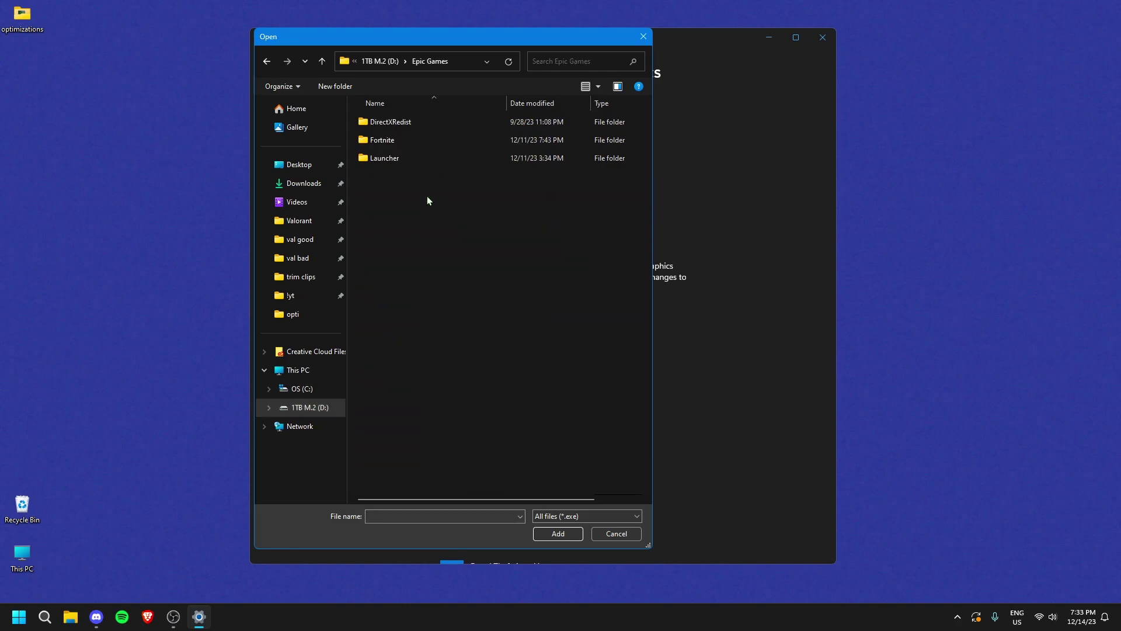
double_click(419, 142)
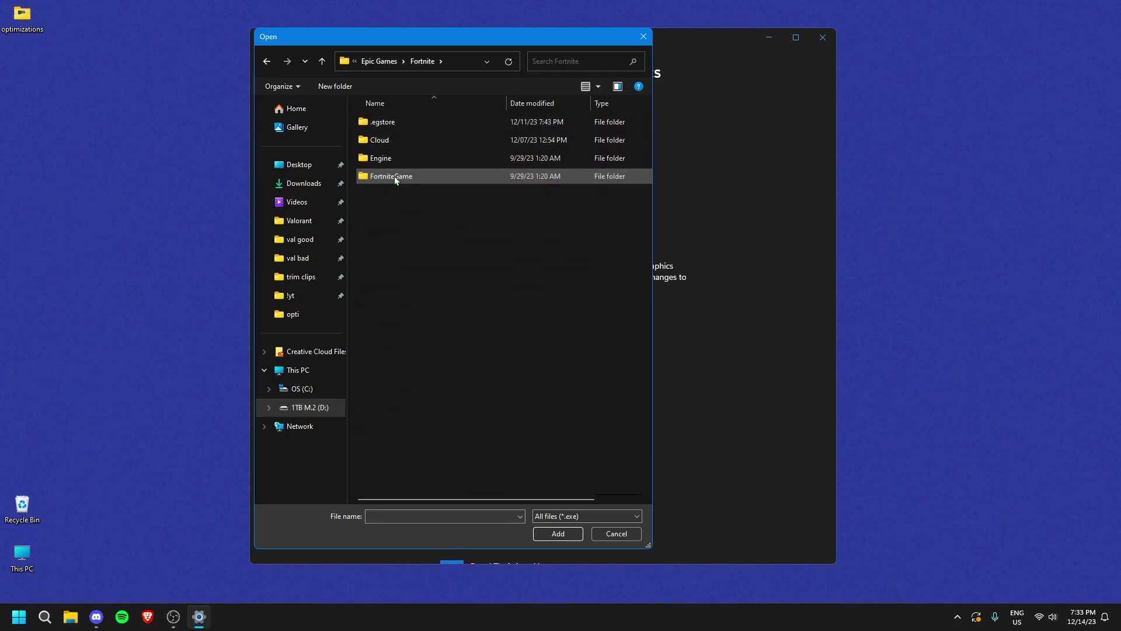
double_click(394, 177)
double_click(411, 116)
double_click(395, 142)
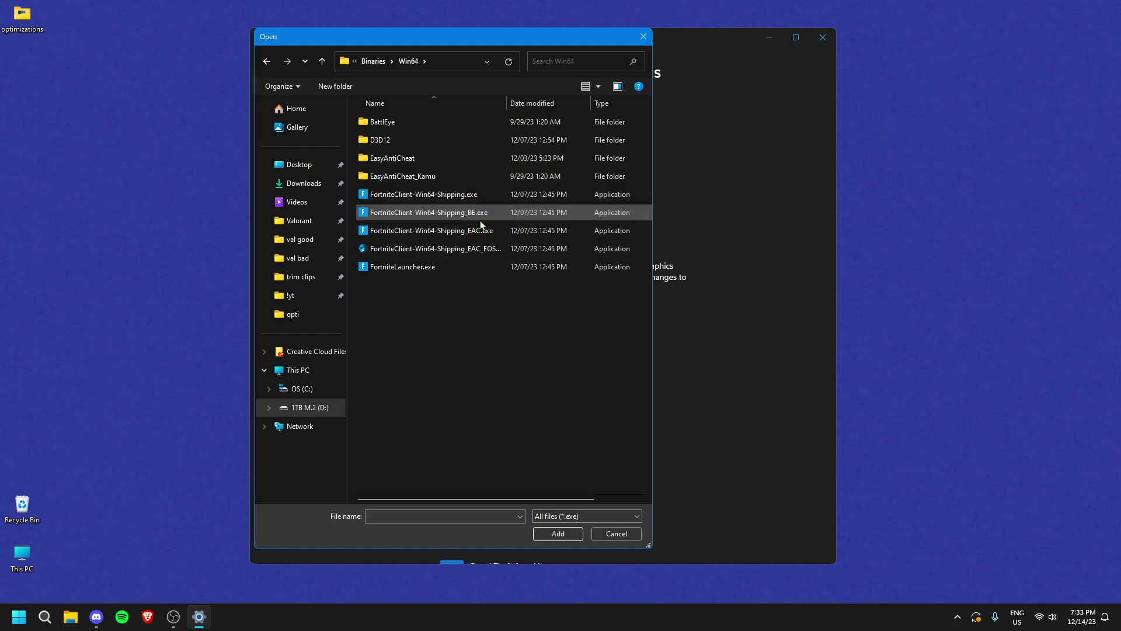
click(457, 198)
click(547, 533)
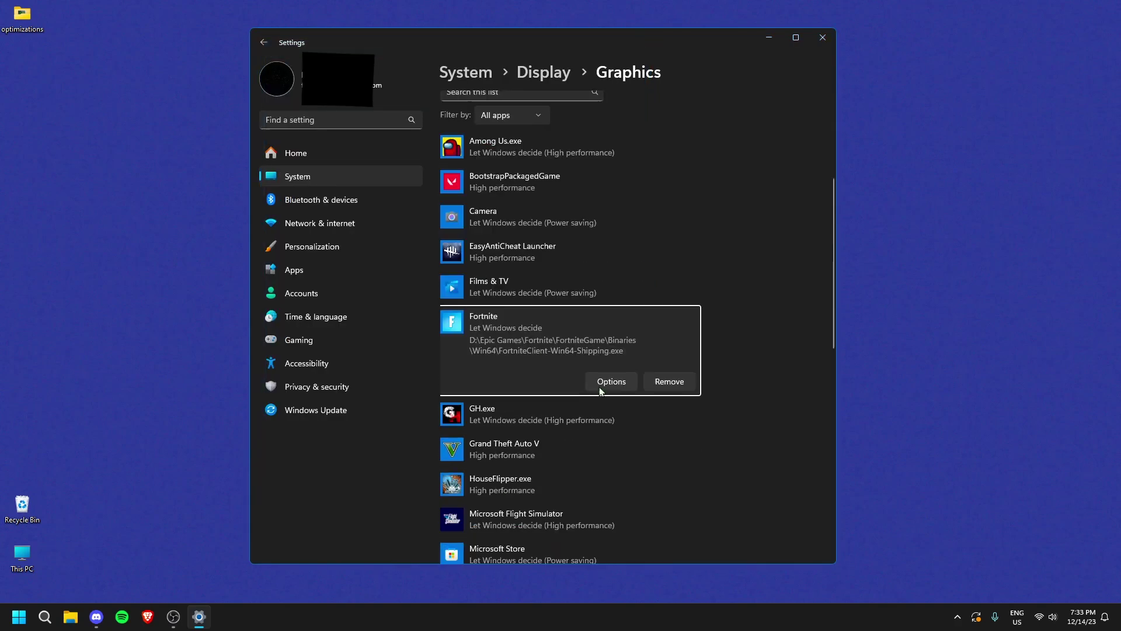
Set Fortnite's graphics preference to High performance, save it, and close Settings
click(623, 384)
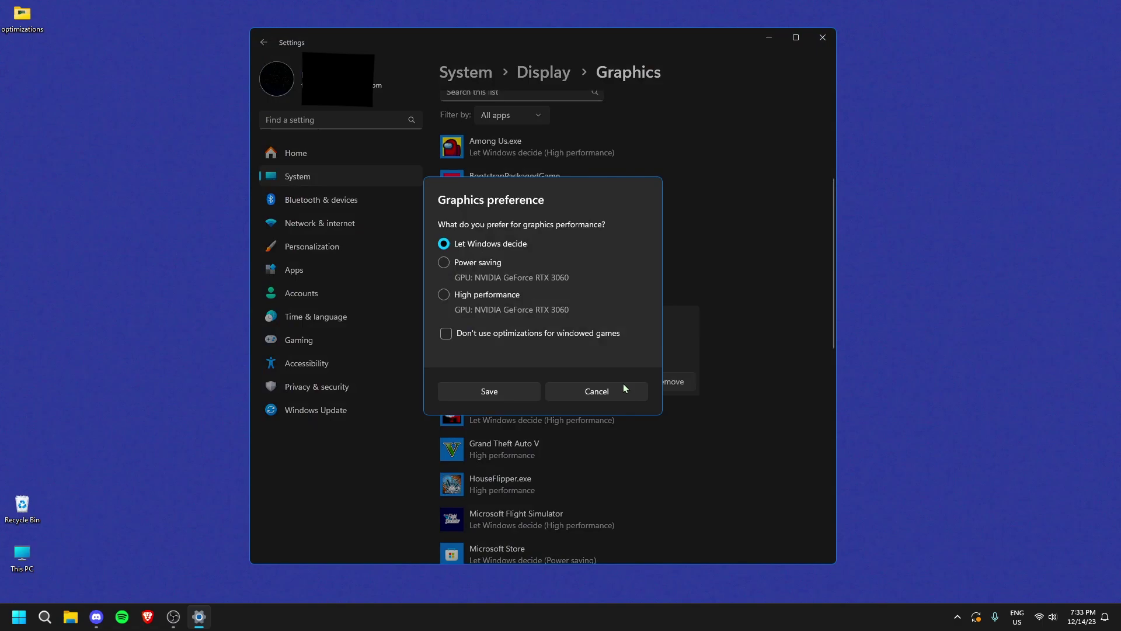
click(458, 295)
click(490, 392)
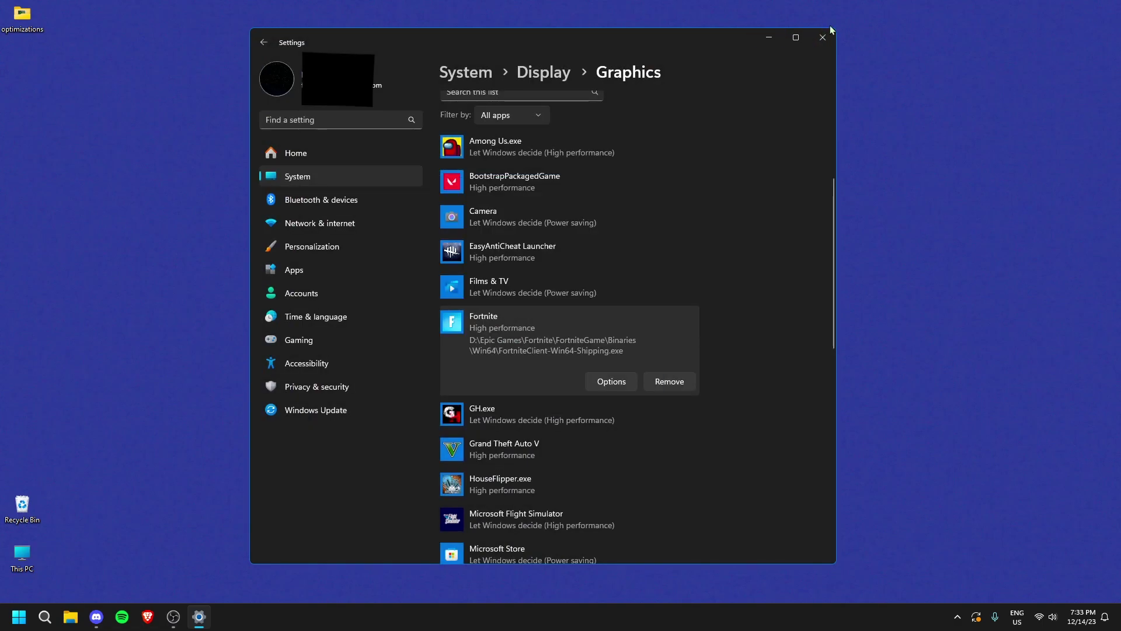
click(823, 37)
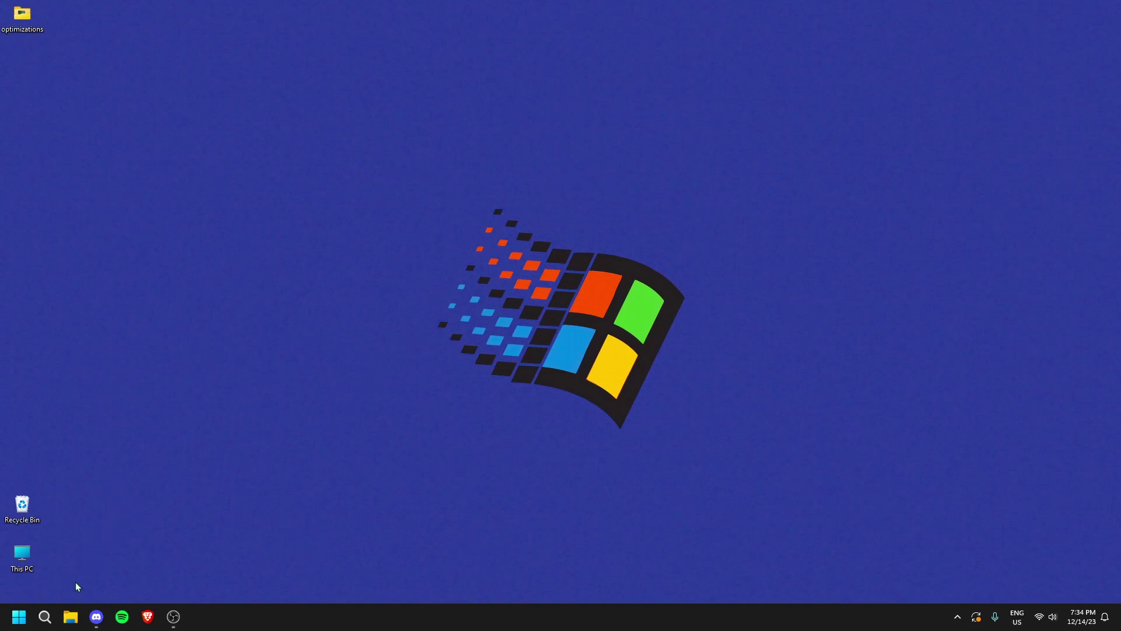
In File Explorer, open Epic Games\Fortnite\FortniteGame\Binaries\Win64 on the D: drive and locate the Fortnite client executables
click(75, 624)
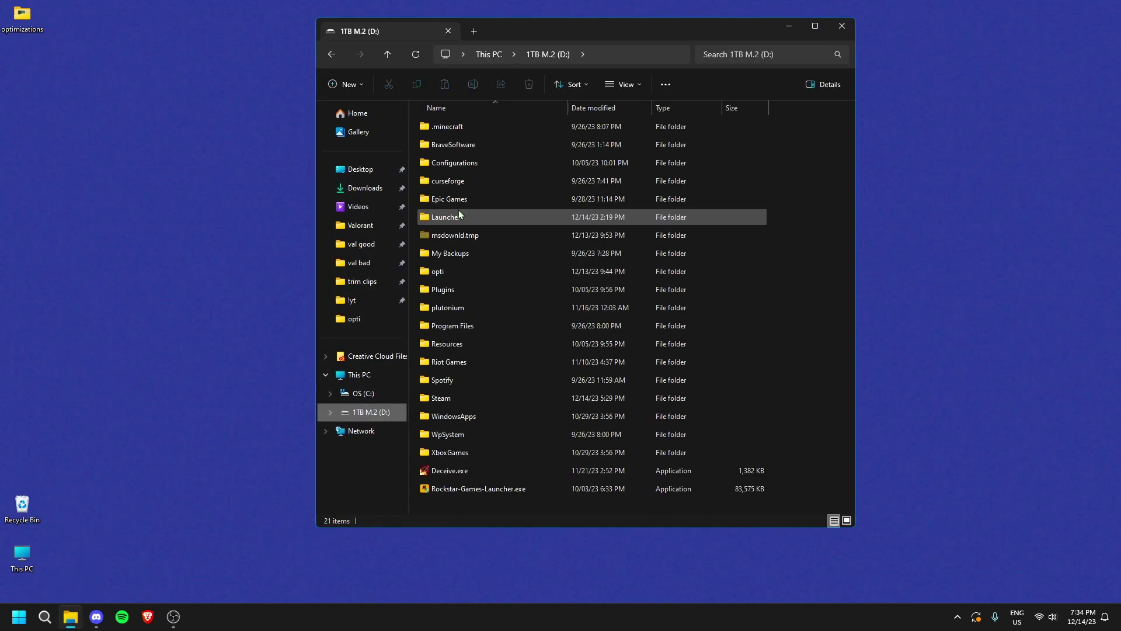
double_click(426, 215)
scroll(475, 341, down, 5)
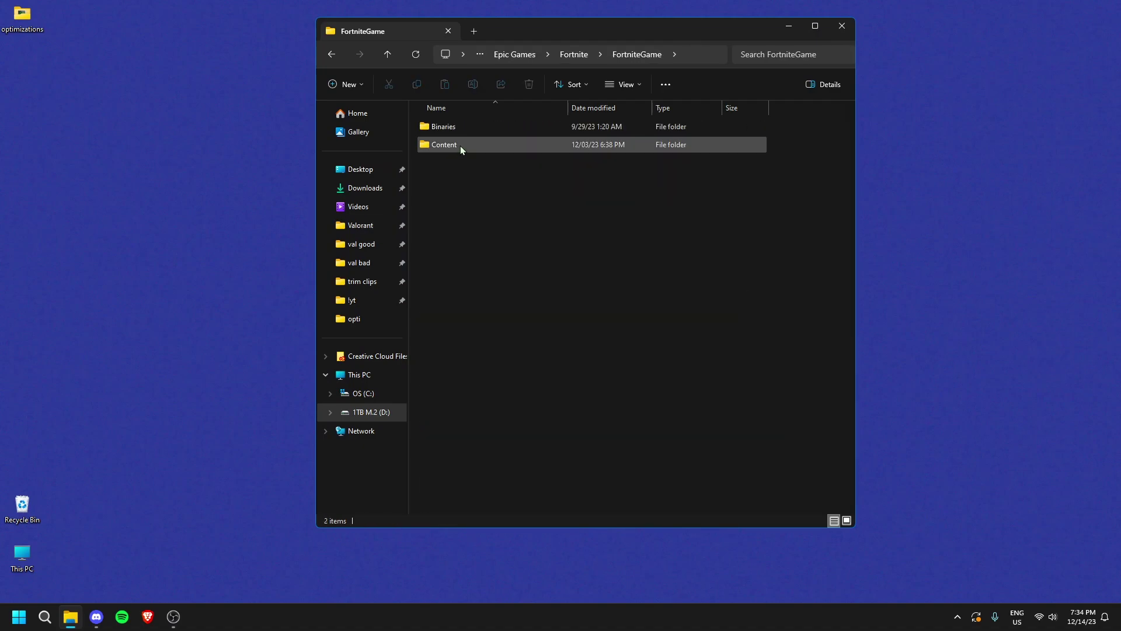
double_click(451, 127)
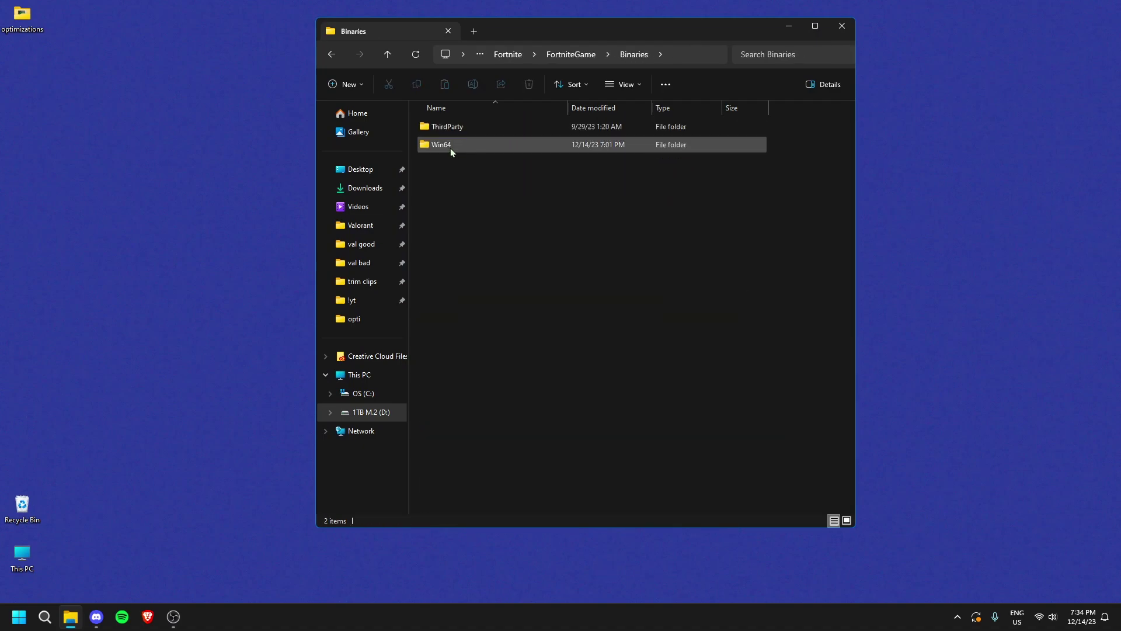
double_click(454, 143)
scroll(474, 323, down, 12)
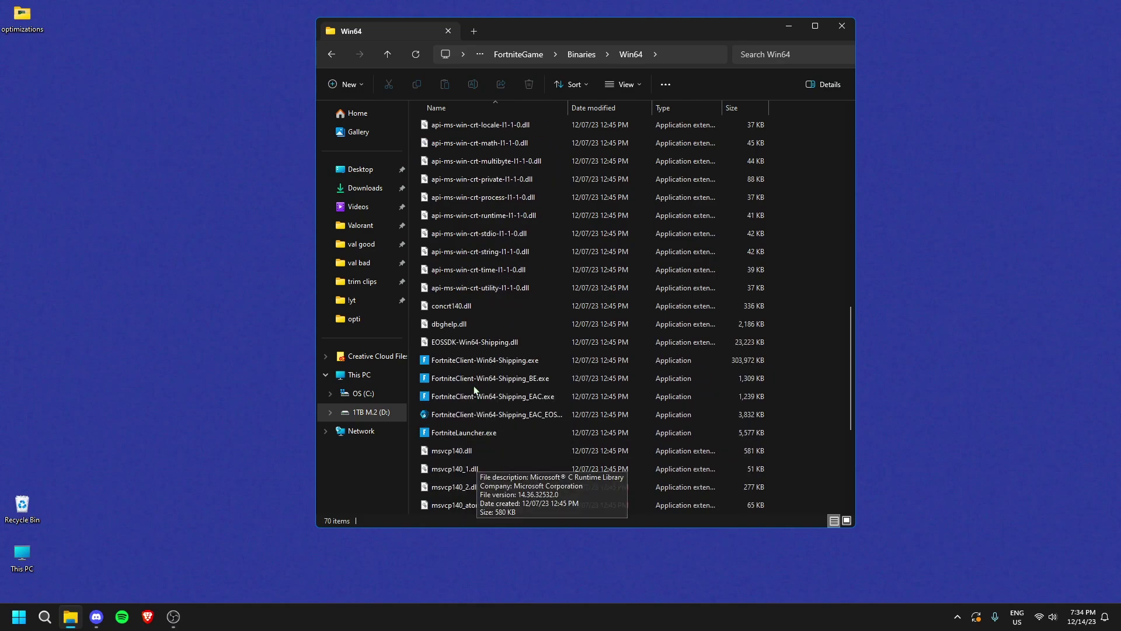
Open the compatibility properties of FortniteClient-Win64-Shipping.exe and have fullscreen optimizations disabled
click(518, 360)
right_click(520, 360)
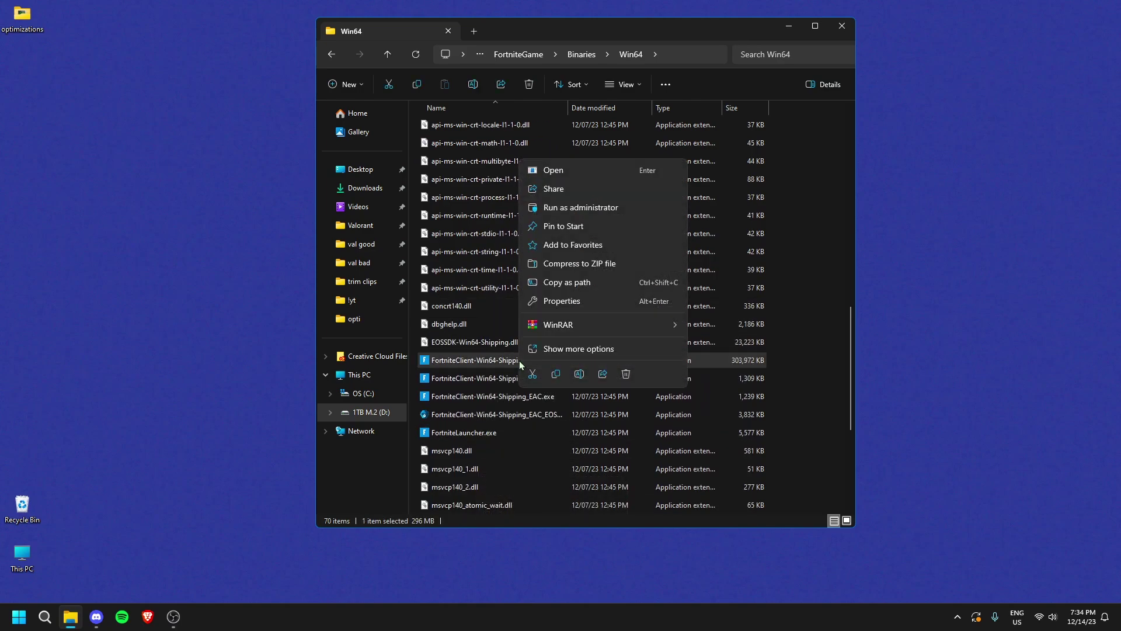
click(520, 294)
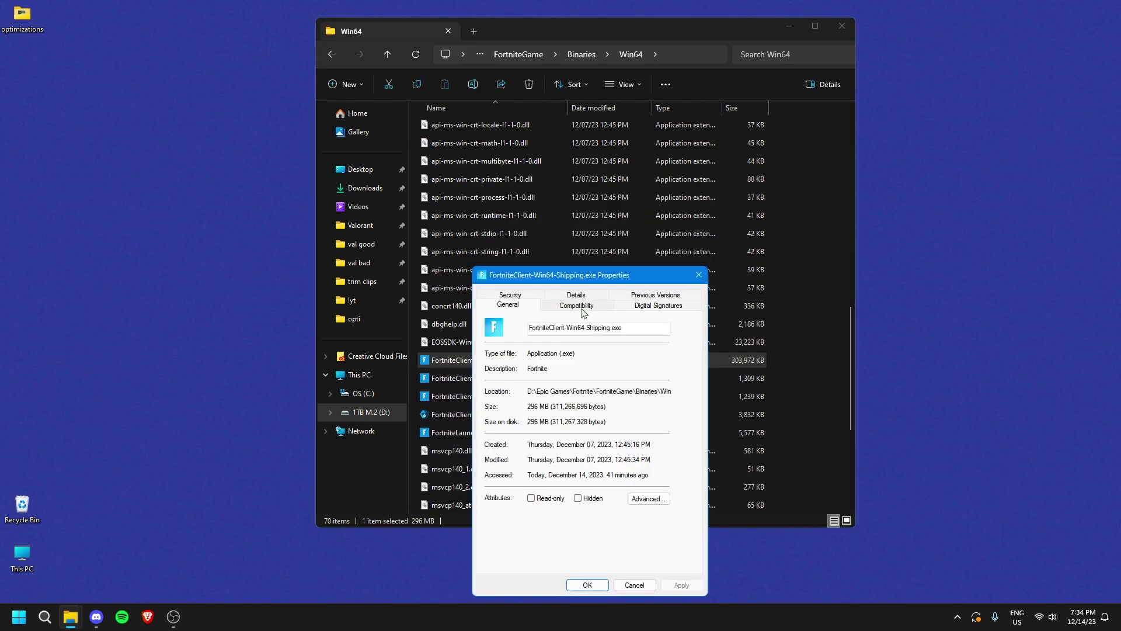
click(578, 305)
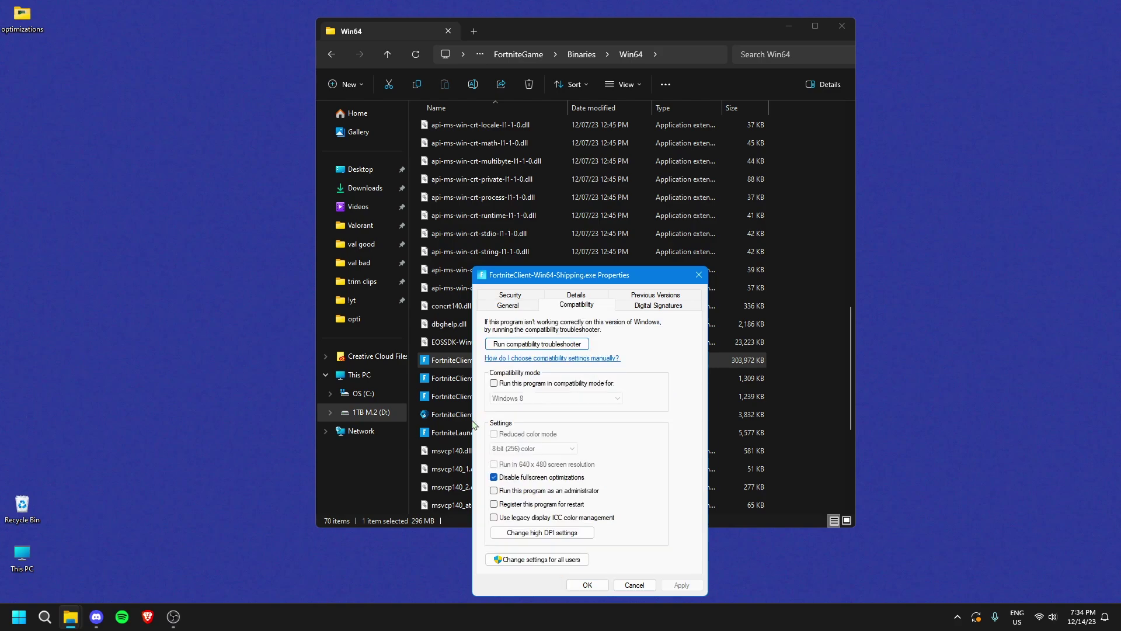
click(496, 476)
Override the executable's high DPI scaling behavior with scaling performed by Application, save the properties, and close File Explorer
click(529, 533)
click(536, 501)
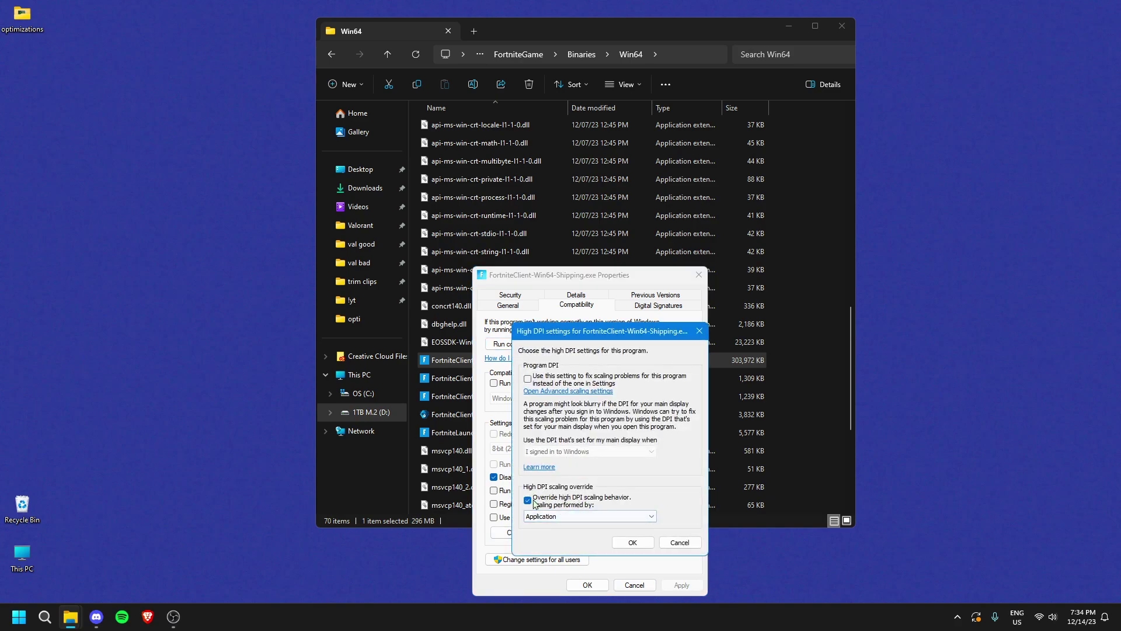
click(565, 519)
click(566, 527)
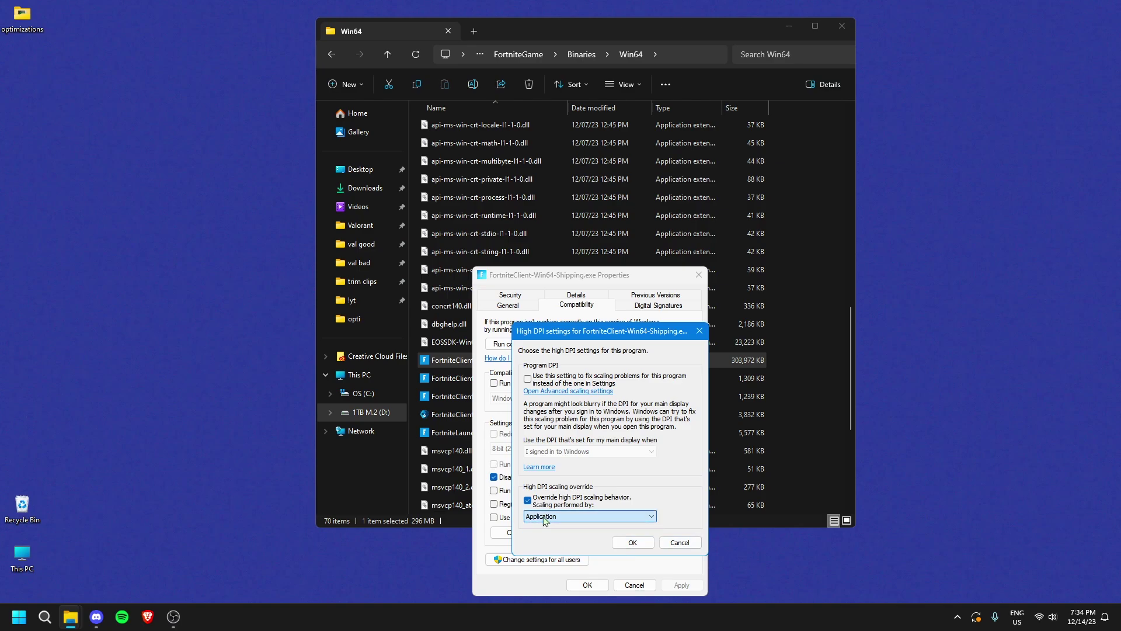
click(622, 541)
click(589, 586)
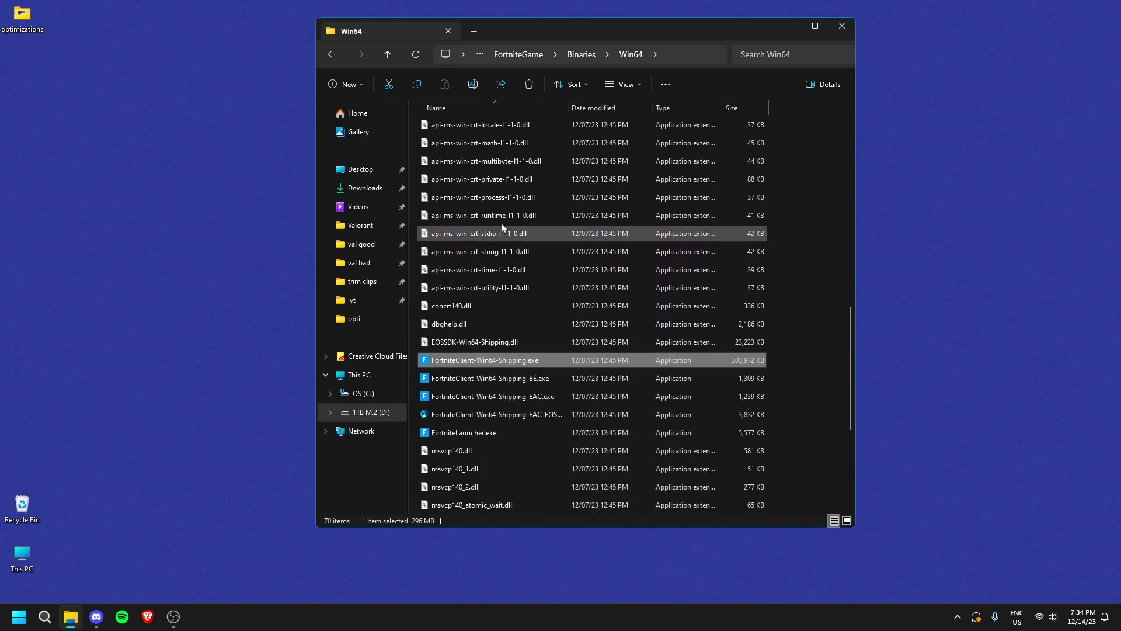
click(842, 26)
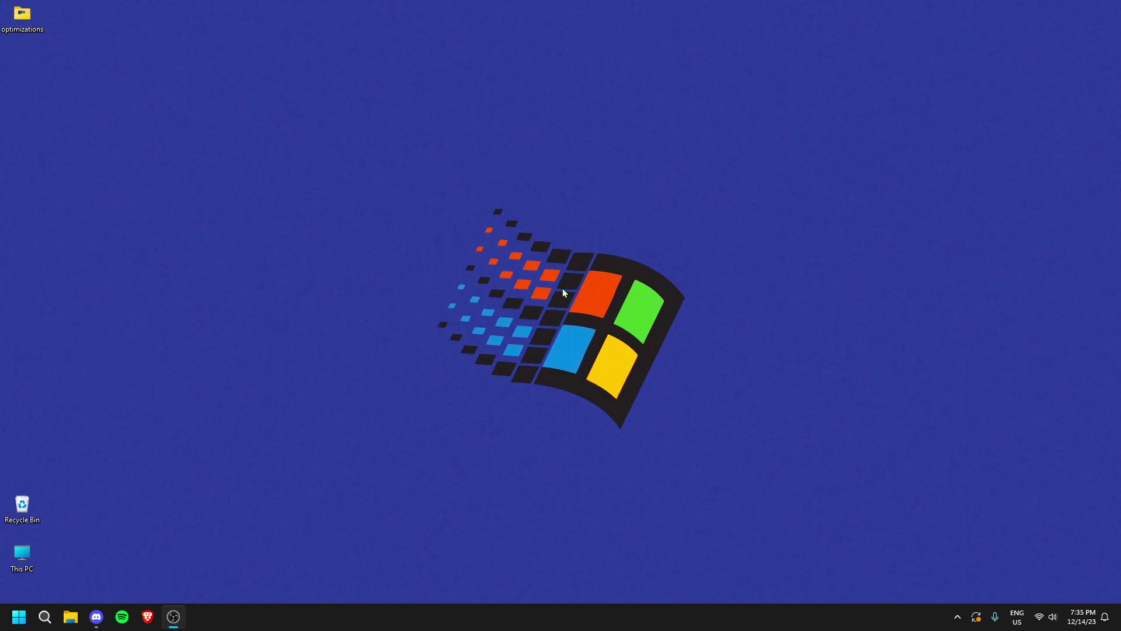
Search for cmd and run Command Prompt as administrator, moving its window toward the middle of the desktop
click(39, 618)
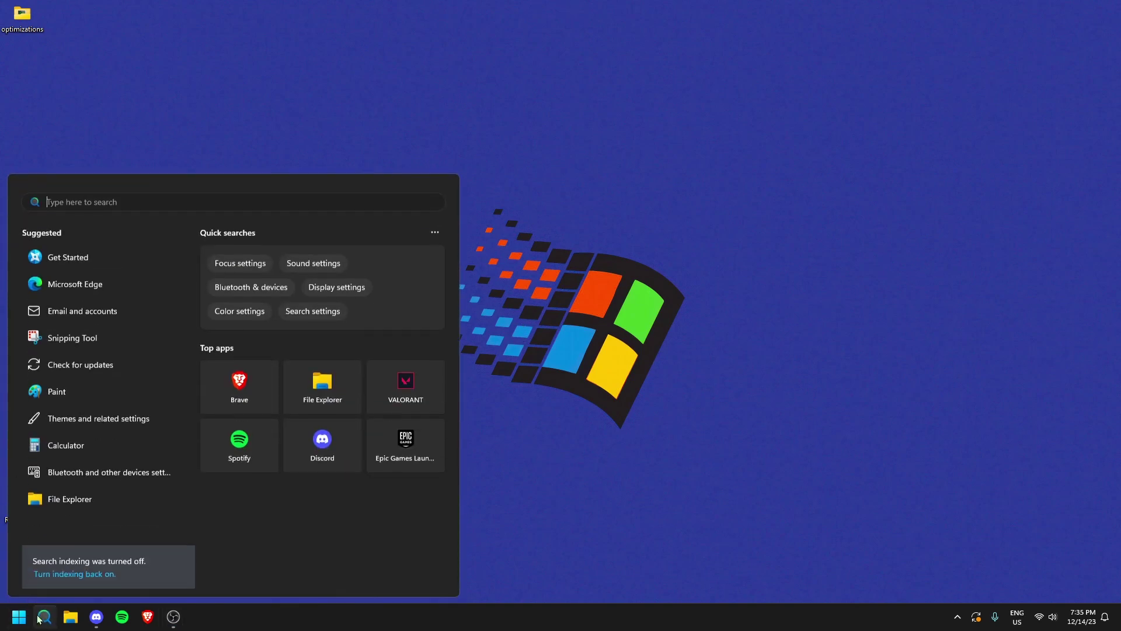
text(cmd)
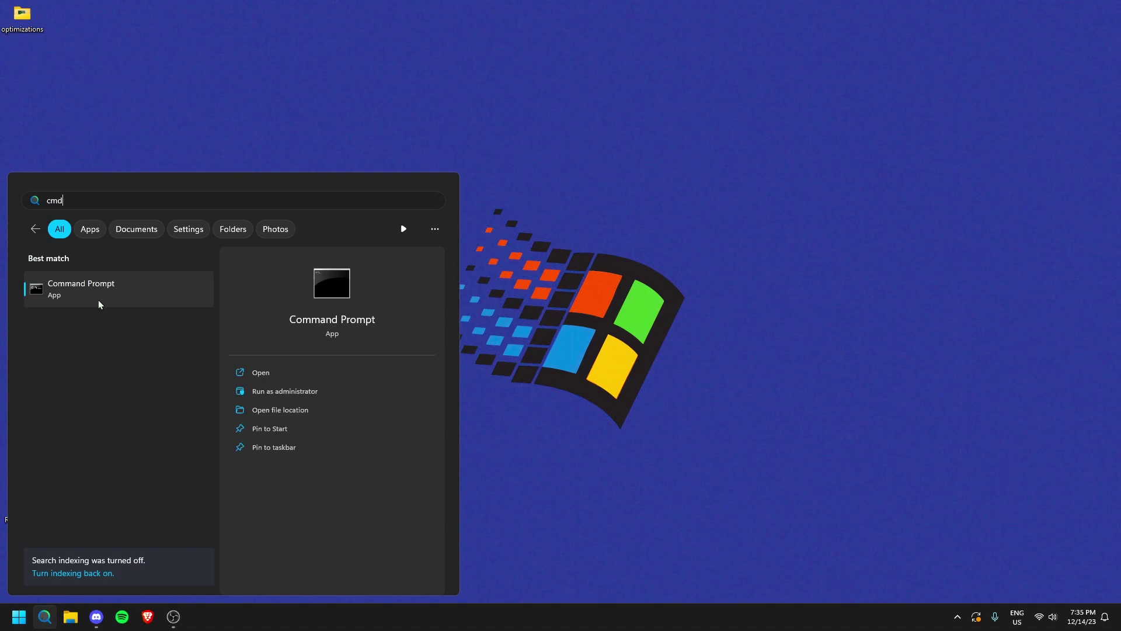
right_click(100, 305)
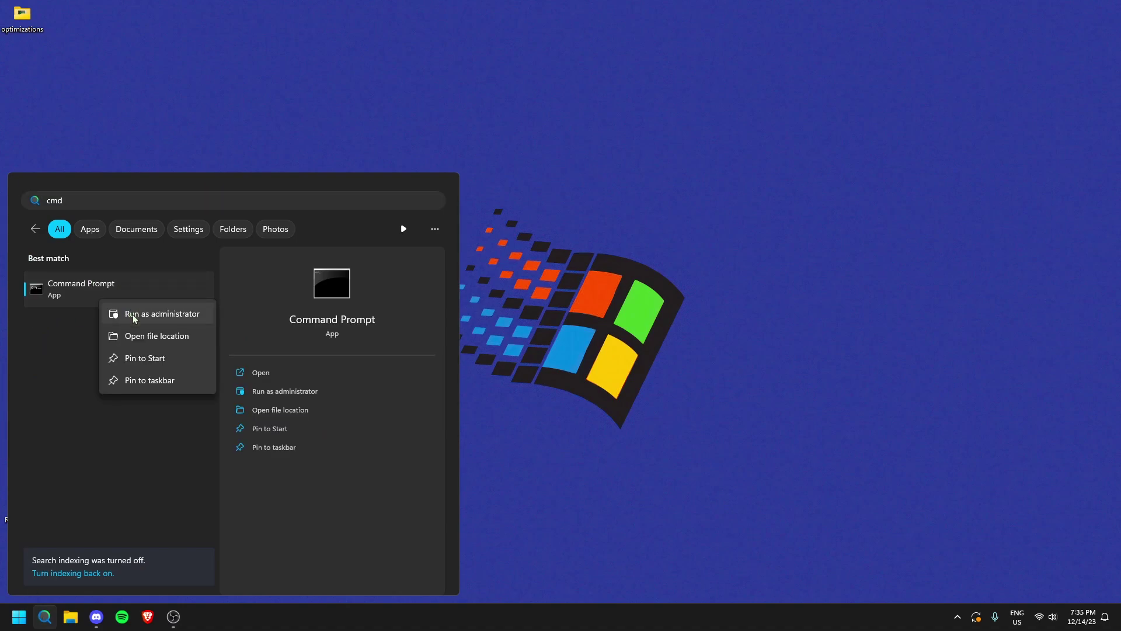
click(134, 317)
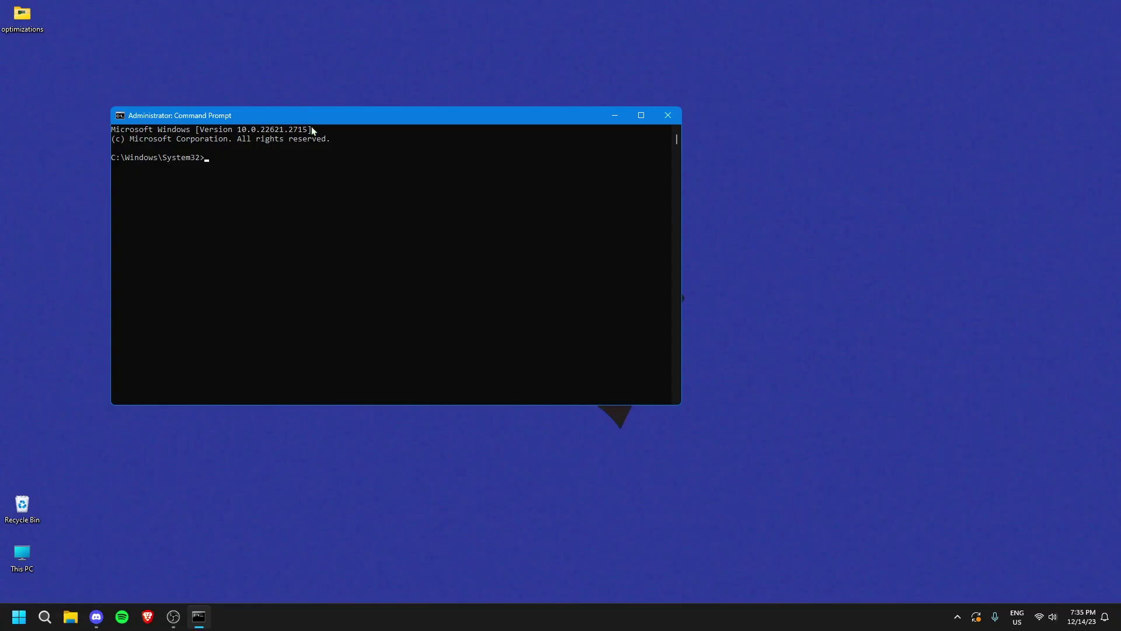
drag(313, 119, 439, 120)
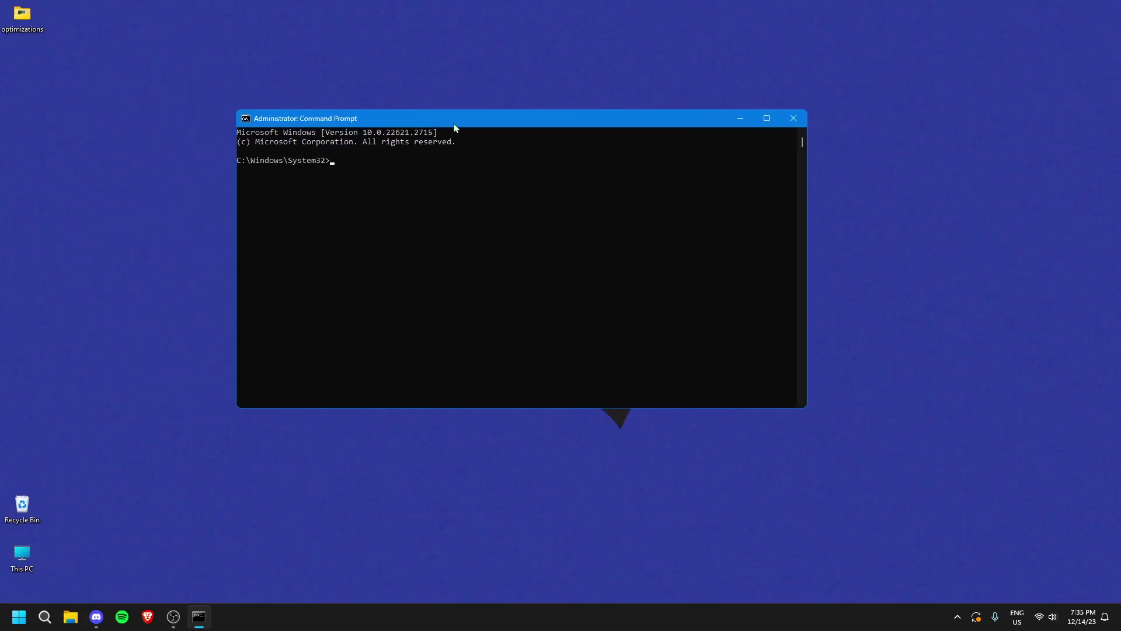
Run sfc /scannow to scan the system files and close Command Prompt
text(sfc /scannow)
key(Return)
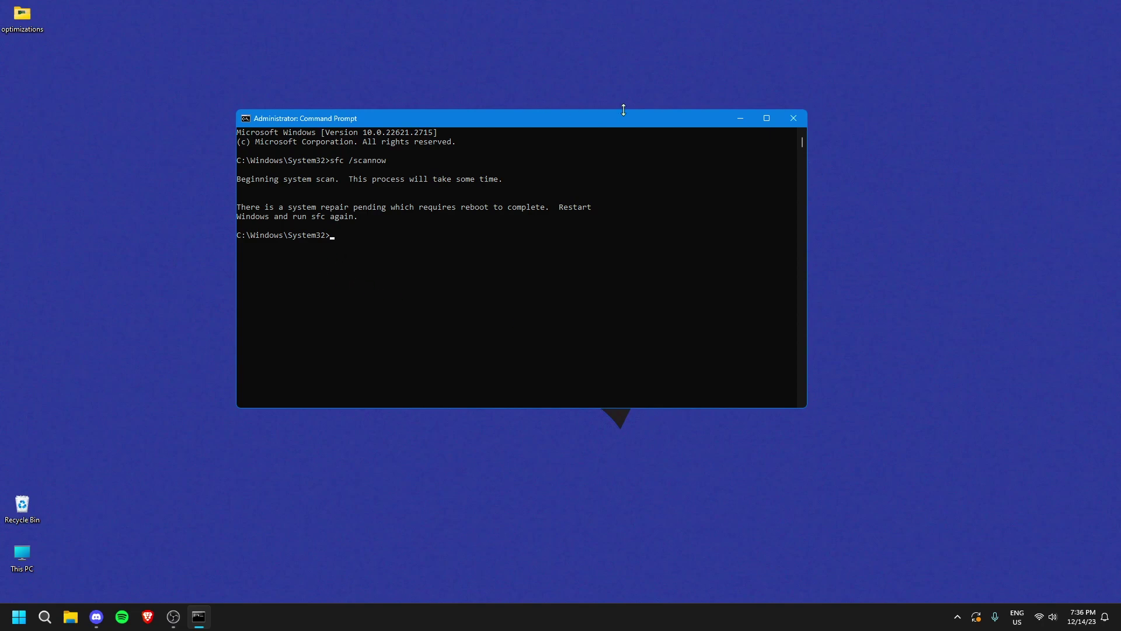
click(792, 117)
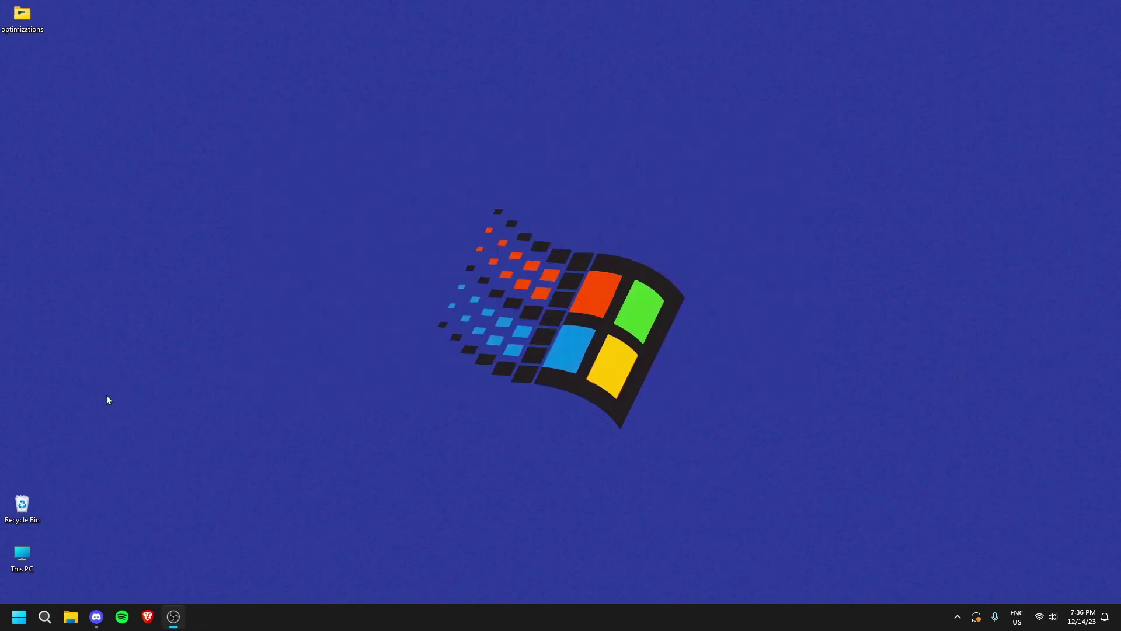
Check the Game Mode and Game Bar switches in the Windows gaming settings and close Settings
click(45, 616)
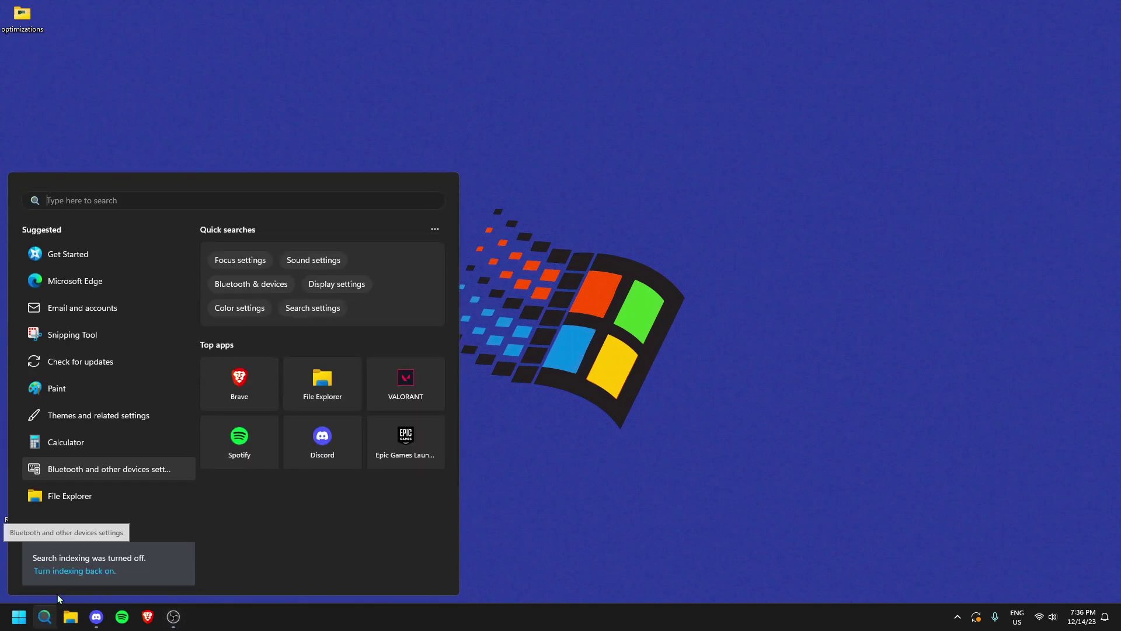
text(game mode)
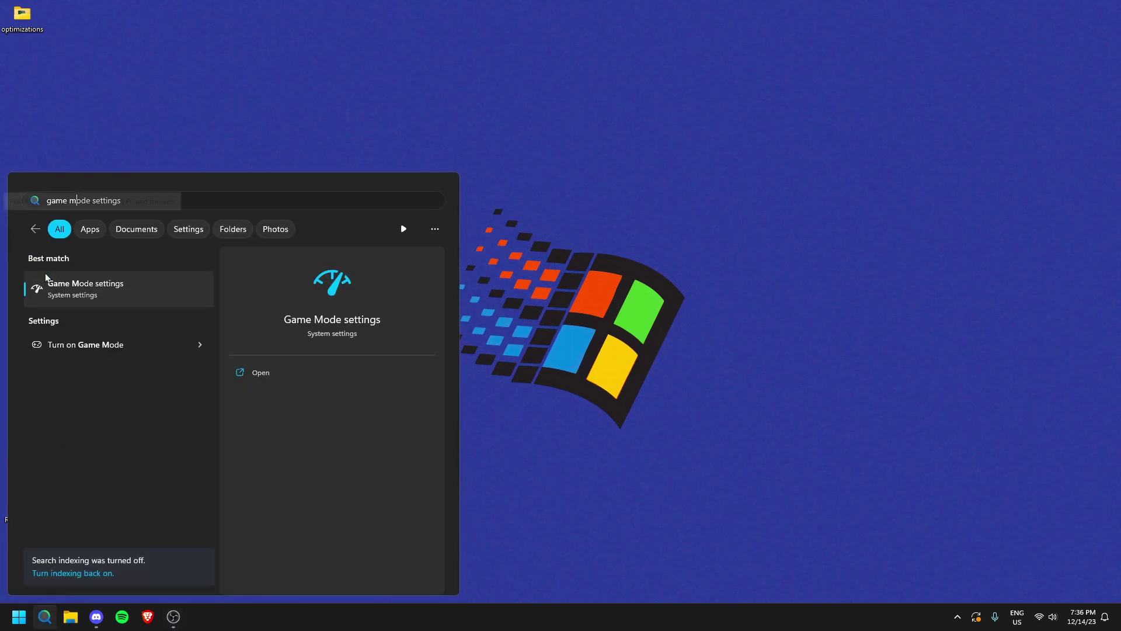
click(87, 292)
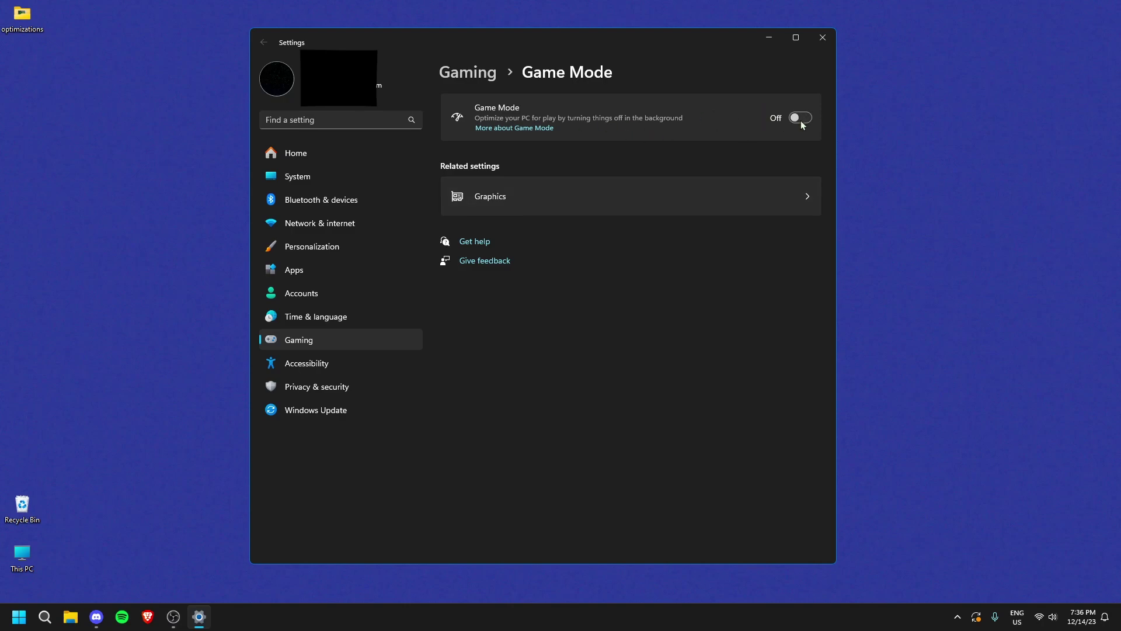
key(alt+Left)
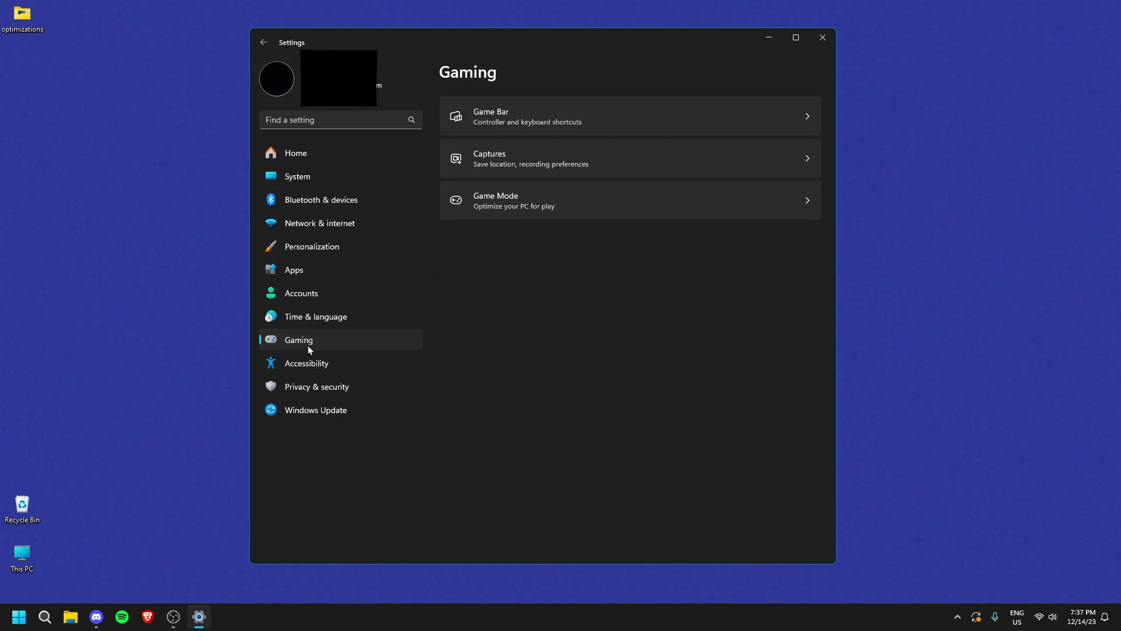
click(531, 113)
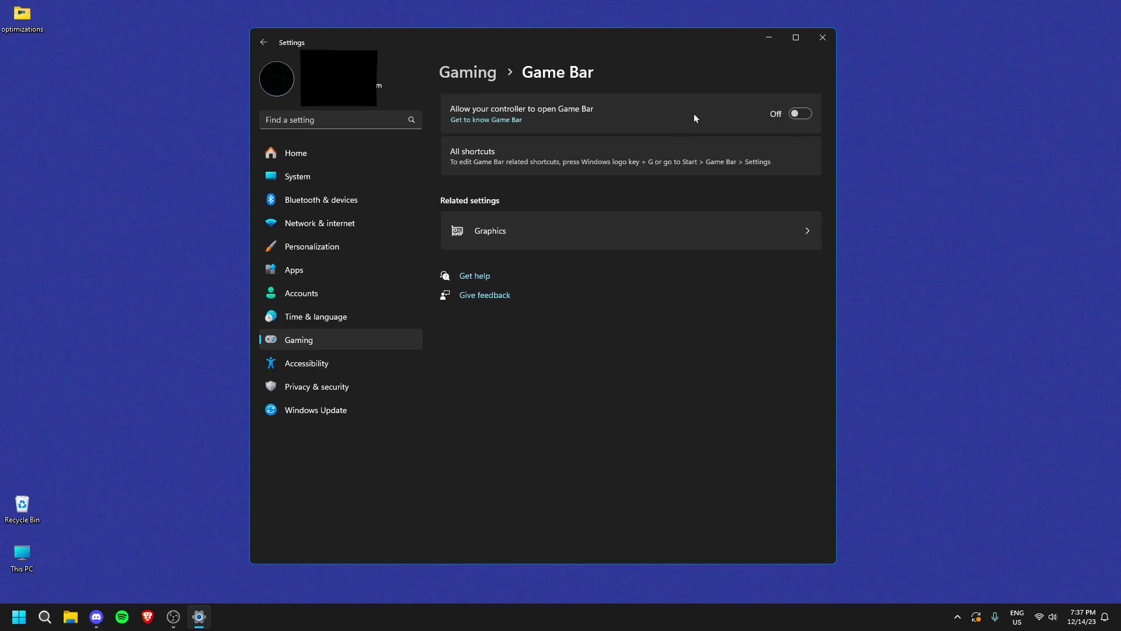
click(823, 39)
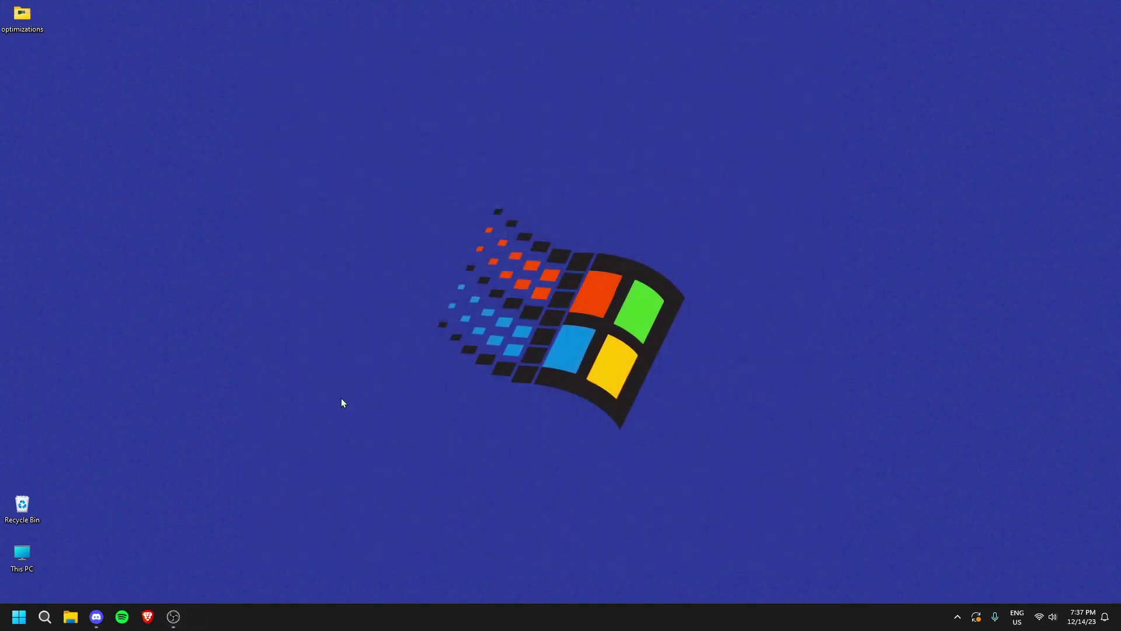
Open NVIDIA Control Panel from the desktop and go to the advanced 3D image settings under Manage 3D settings
right_click(395, 380)
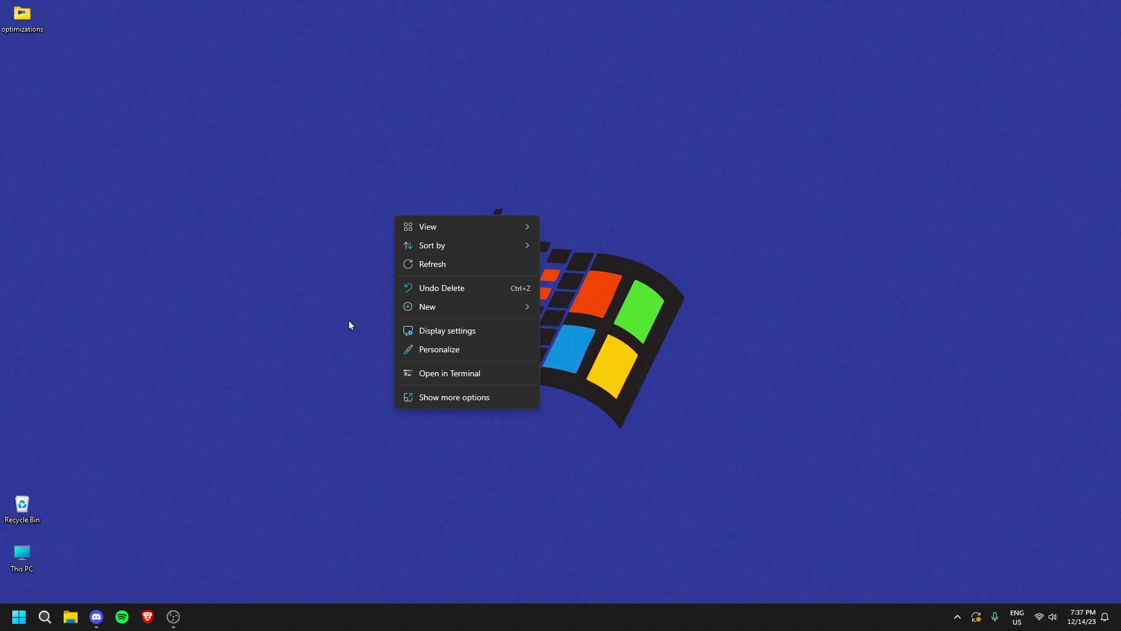
click(349, 321)
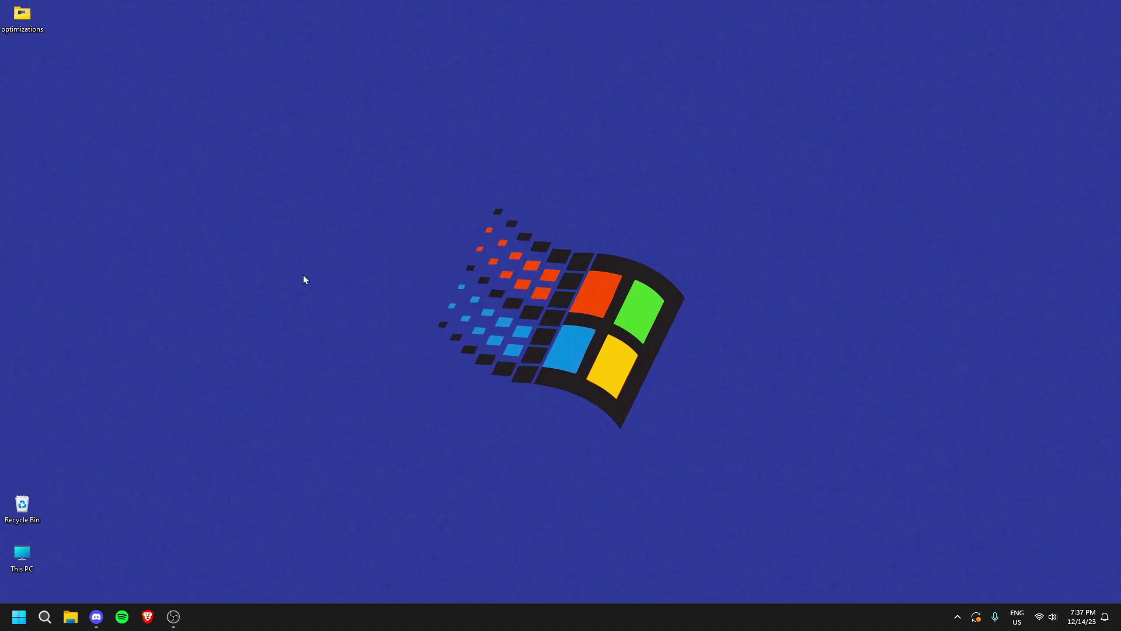
right_click(357, 301)
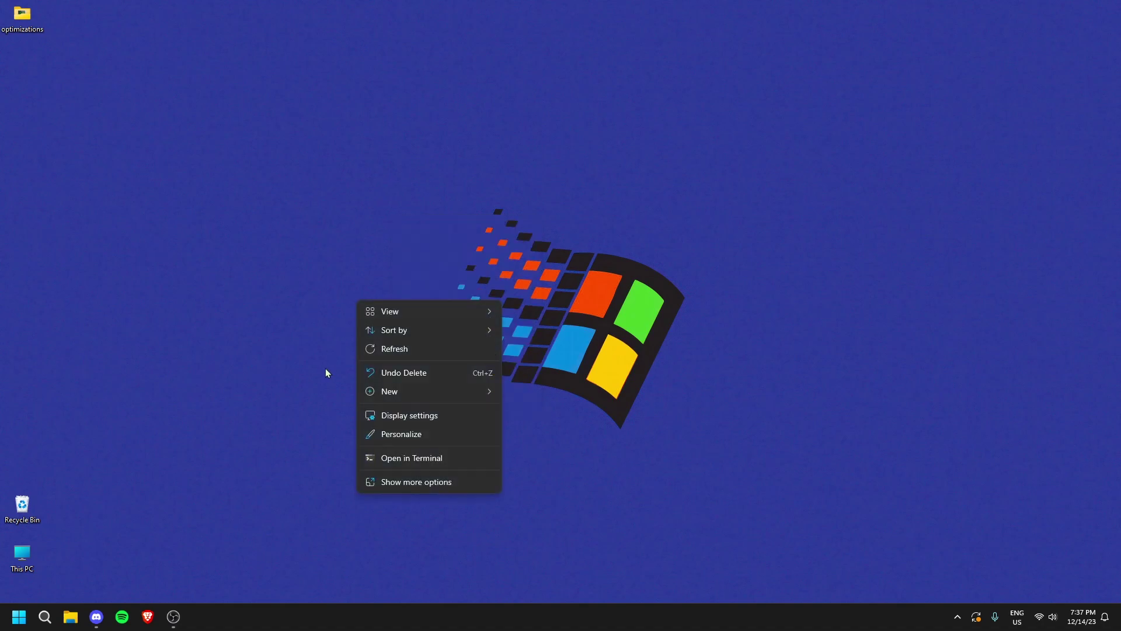
click(406, 484)
key(shift+F10)
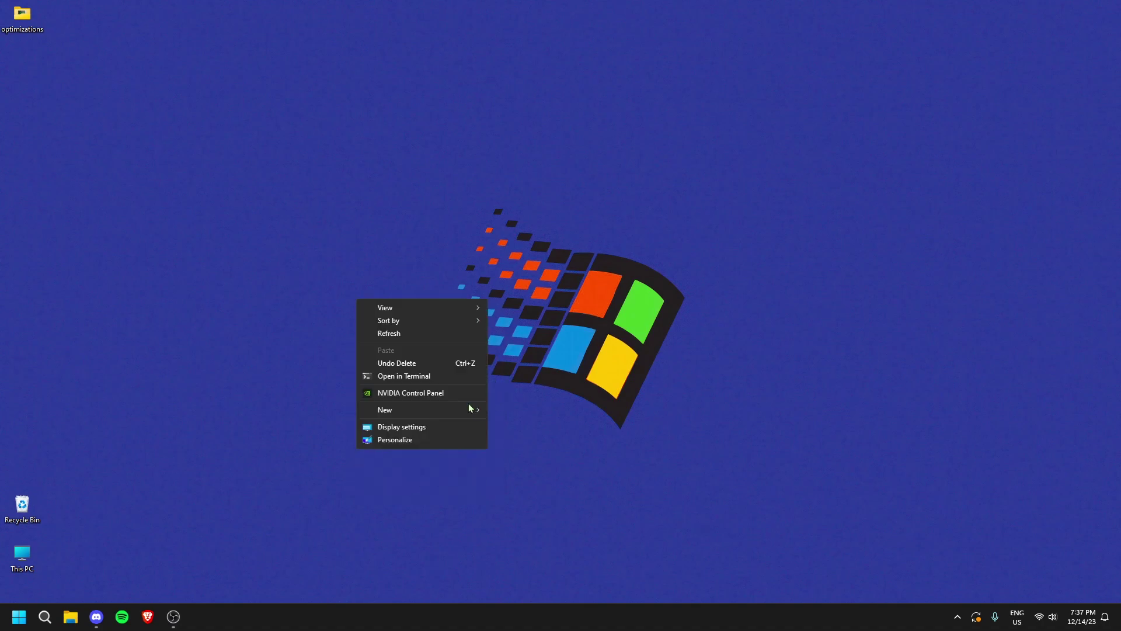
click(415, 394)
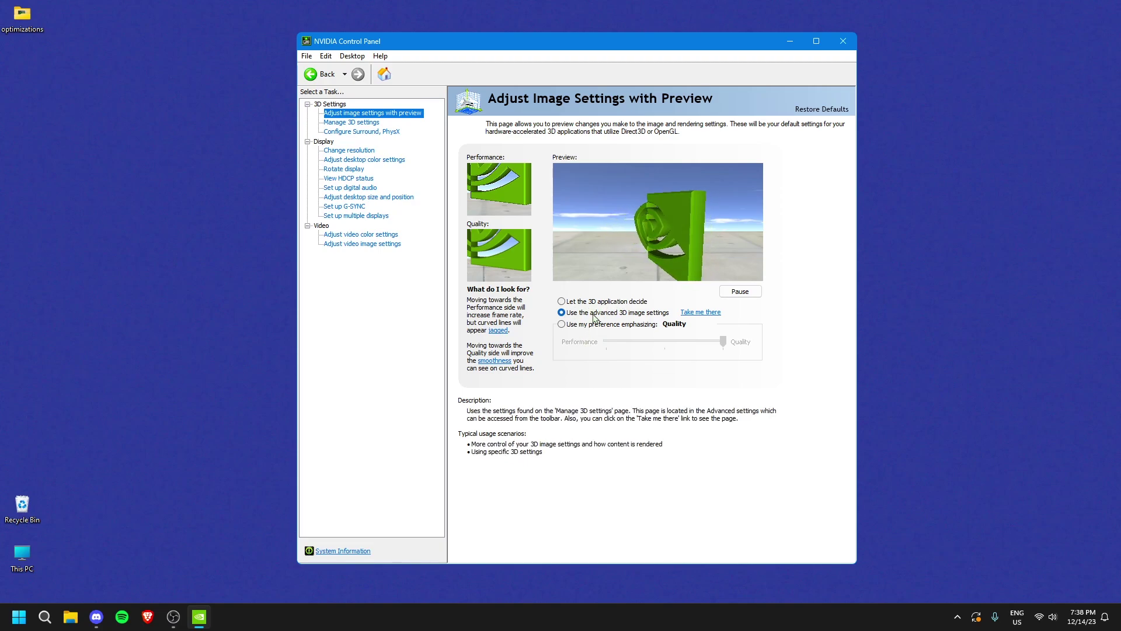
click(701, 313)
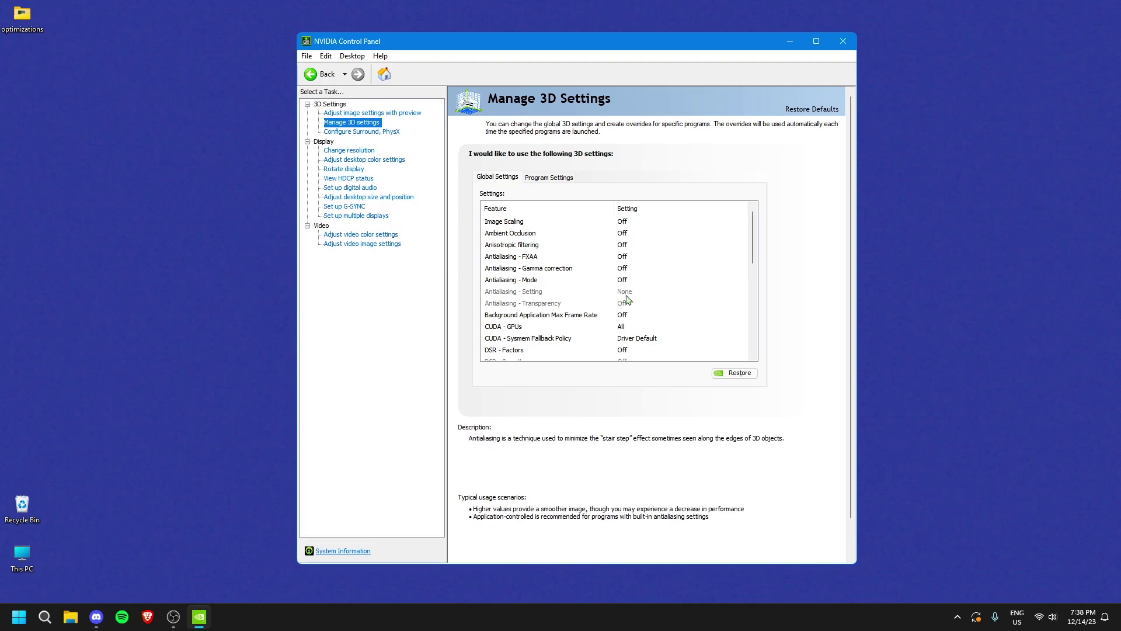
Check the GPU selection for CUDA - GPUs and the descriptions of the neighbouring CUDA and DSR global settings
scroll(628, 298, down, 1)
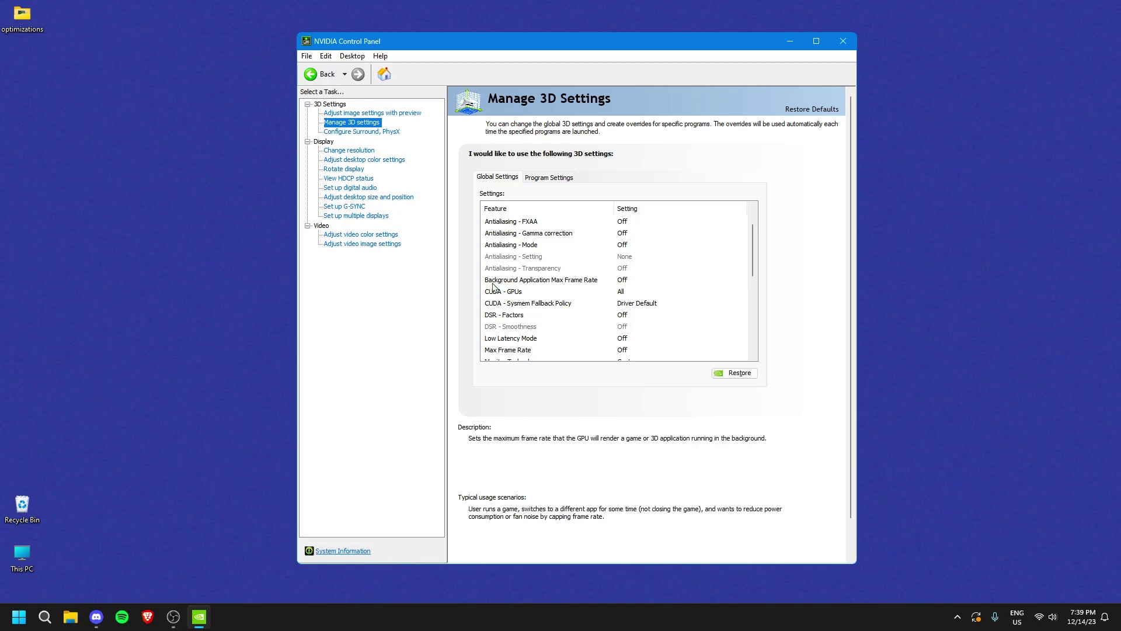
click(626, 292)
click(625, 293)
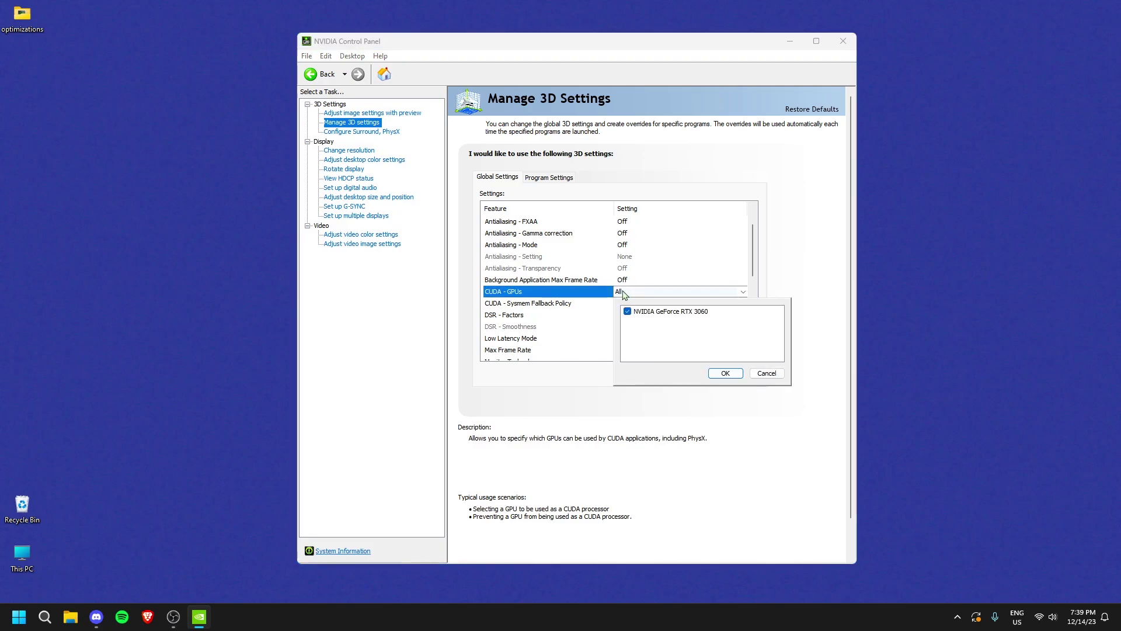
click(634, 293)
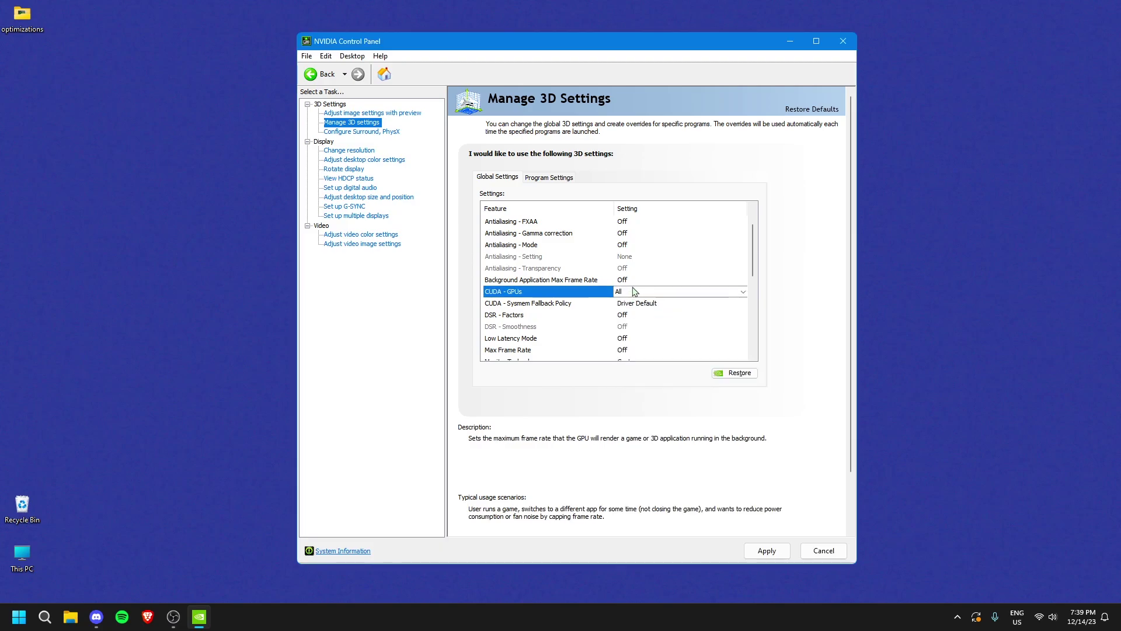
mouse_move(554, 302)
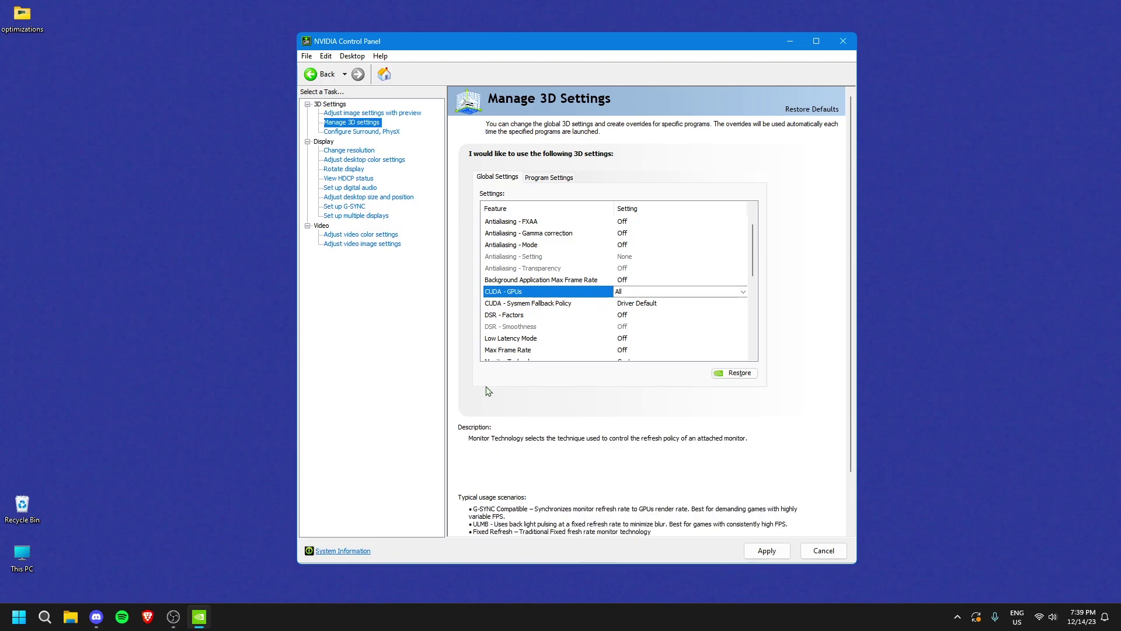
mouse_move(616, 318)
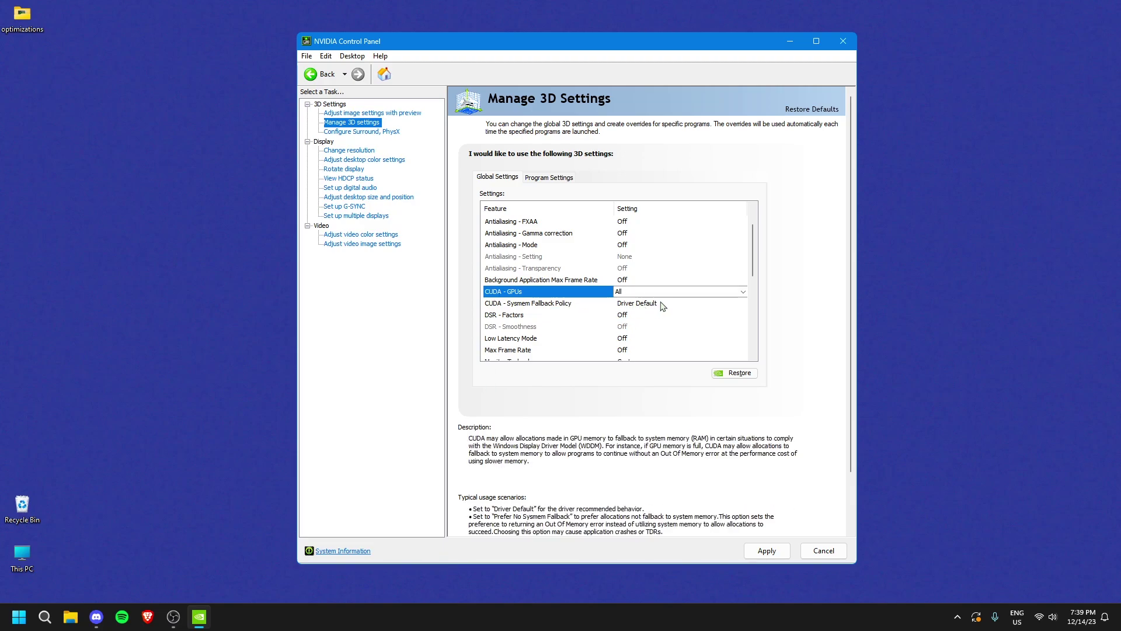
mouse_move(476, 325)
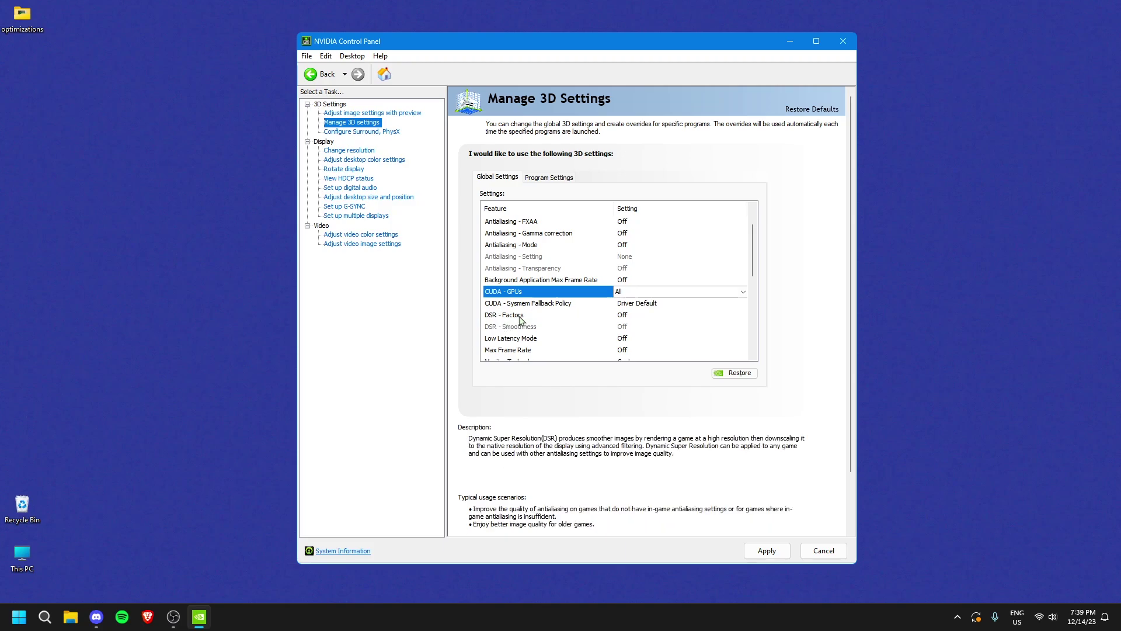
Set Monitor Technology to Fixed Refresh in the global 3D settings
scroll(522, 322, down, 1)
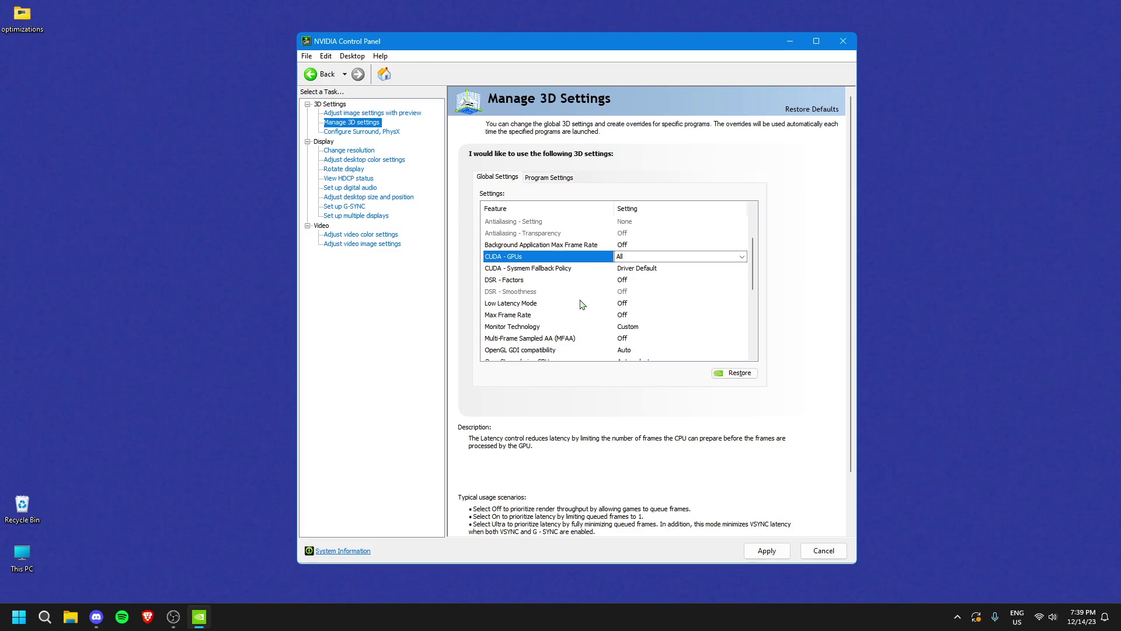
click(633, 323)
click(633, 320)
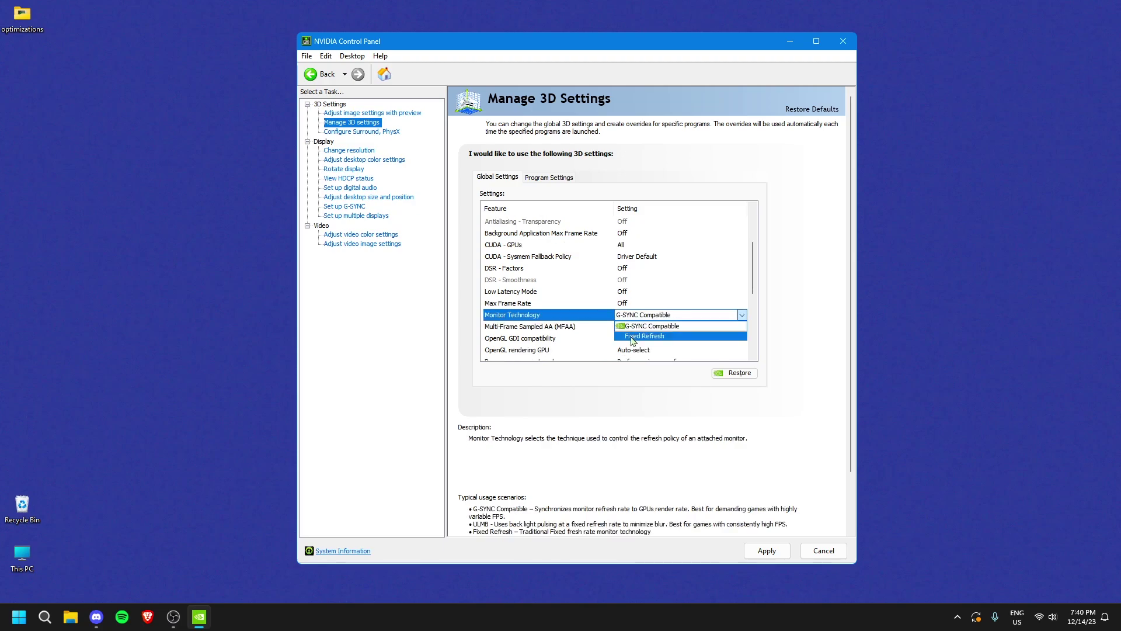
click(631, 336)
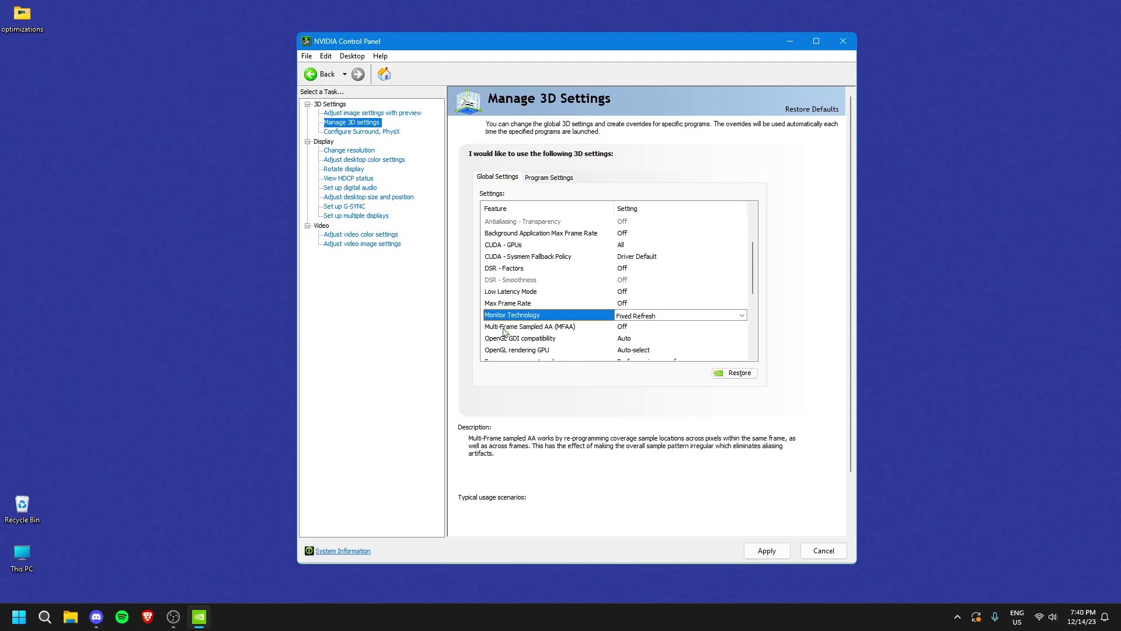
Set the monitor's Preferred refresh rate to Highest available in the global 3D settings
scroll(561, 330, down, 1)
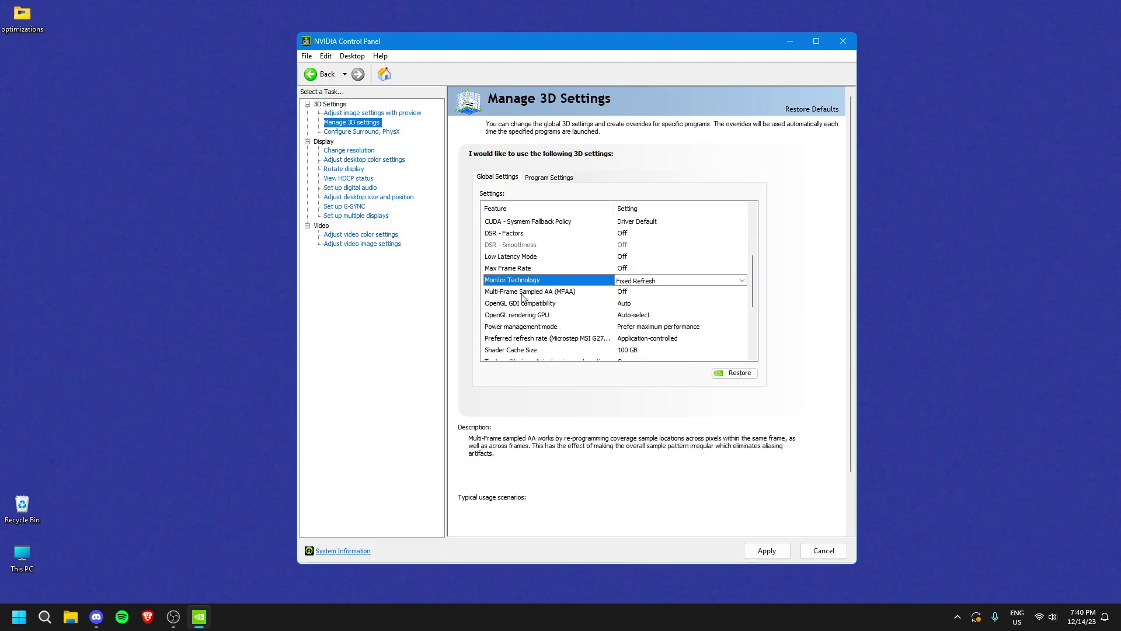
scroll(510, 308, down, 1)
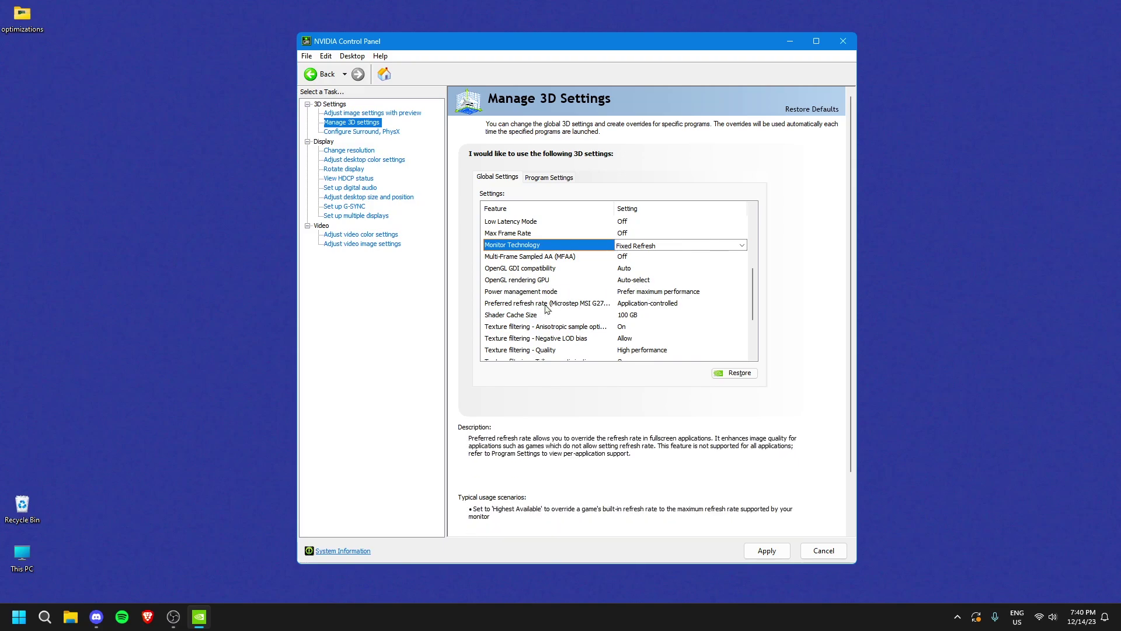
click(641, 307)
click(641, 308)
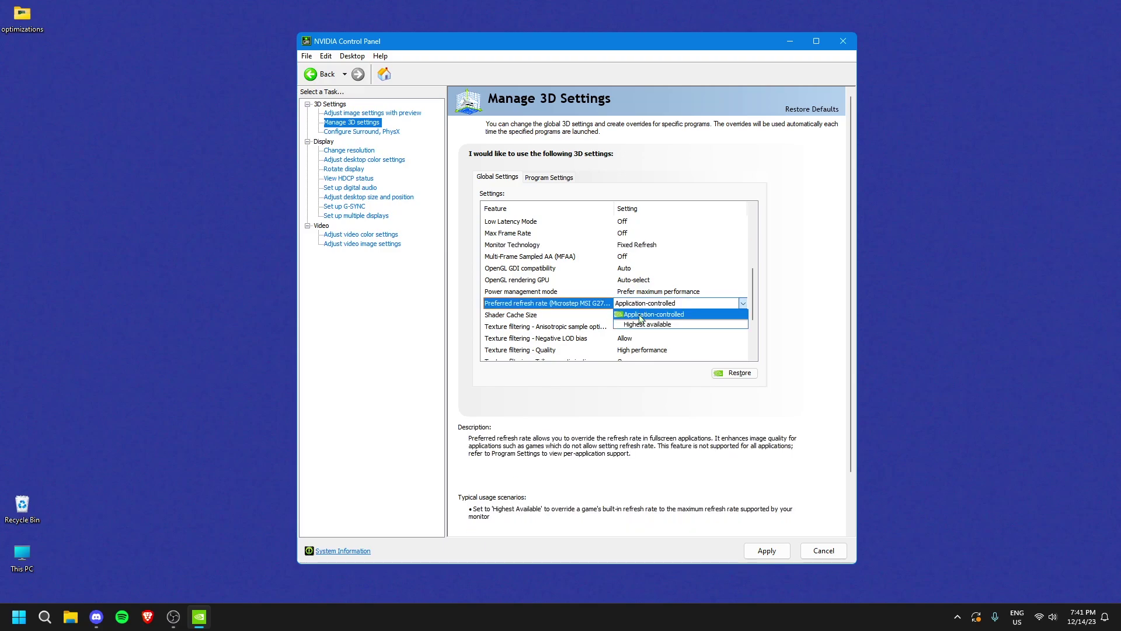
click(631, 326)
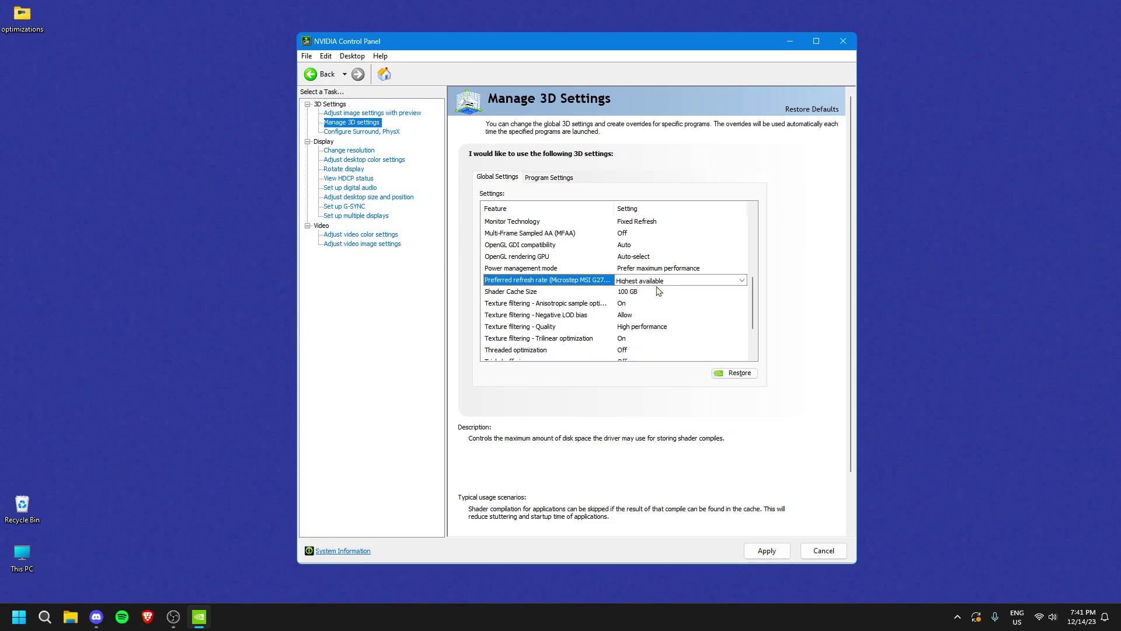
Check the available Shader Cache Size options, the texture filtering settings and the Threaded optimization setting
click(639, 293)
click(640, 293)
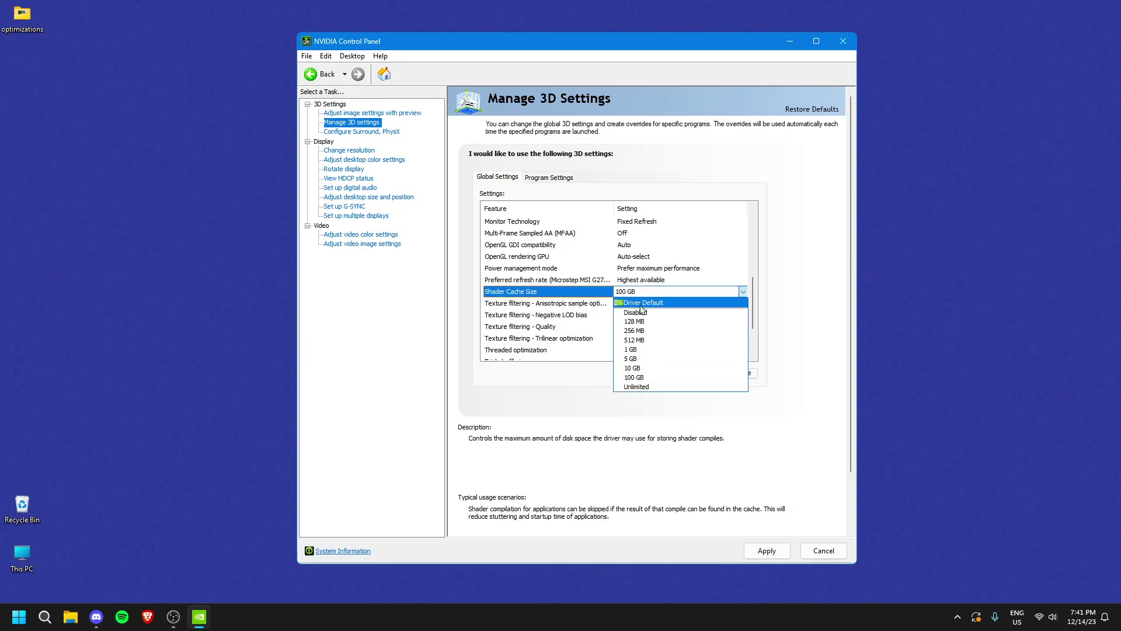
click(632, 292)
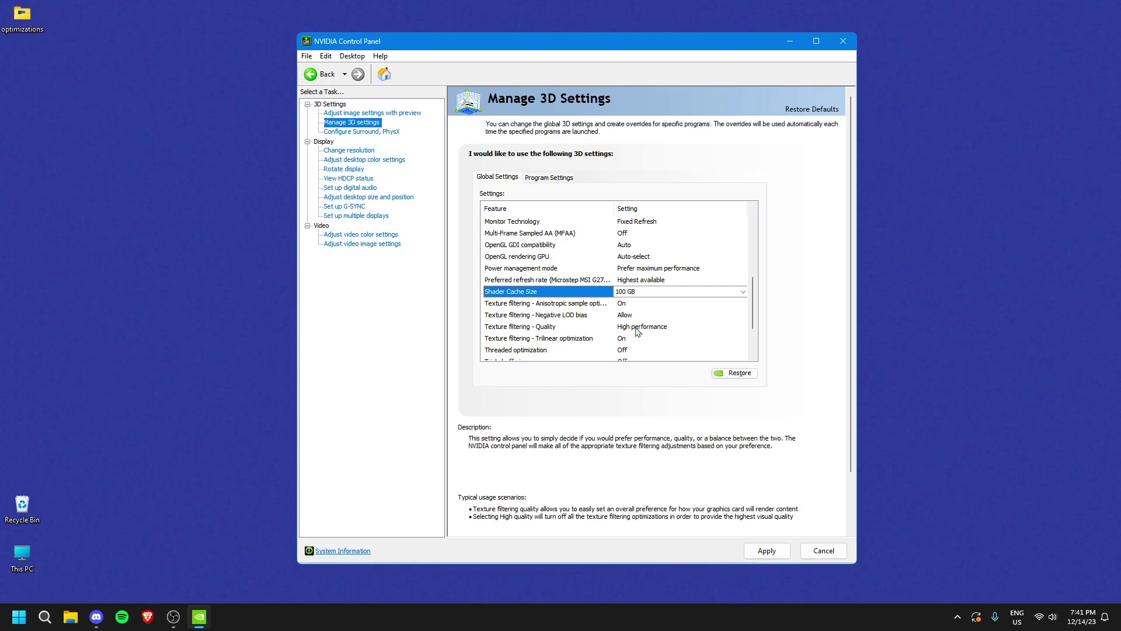
scroll(574, 334, down, 1)
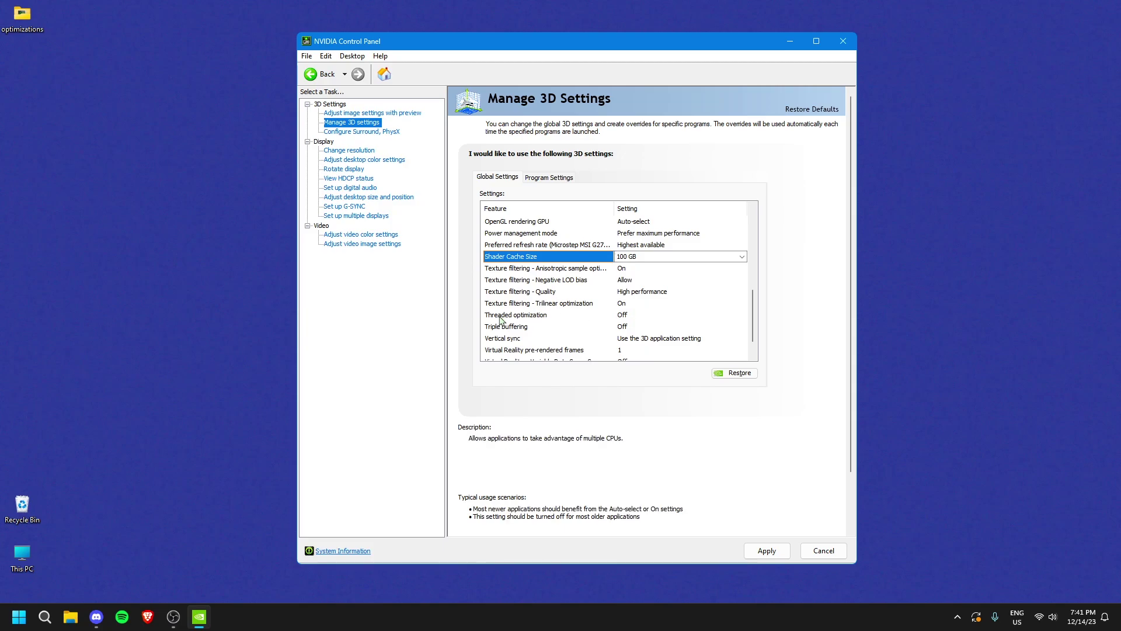
click(622, 316)
scroll(622, 316, down, 1)
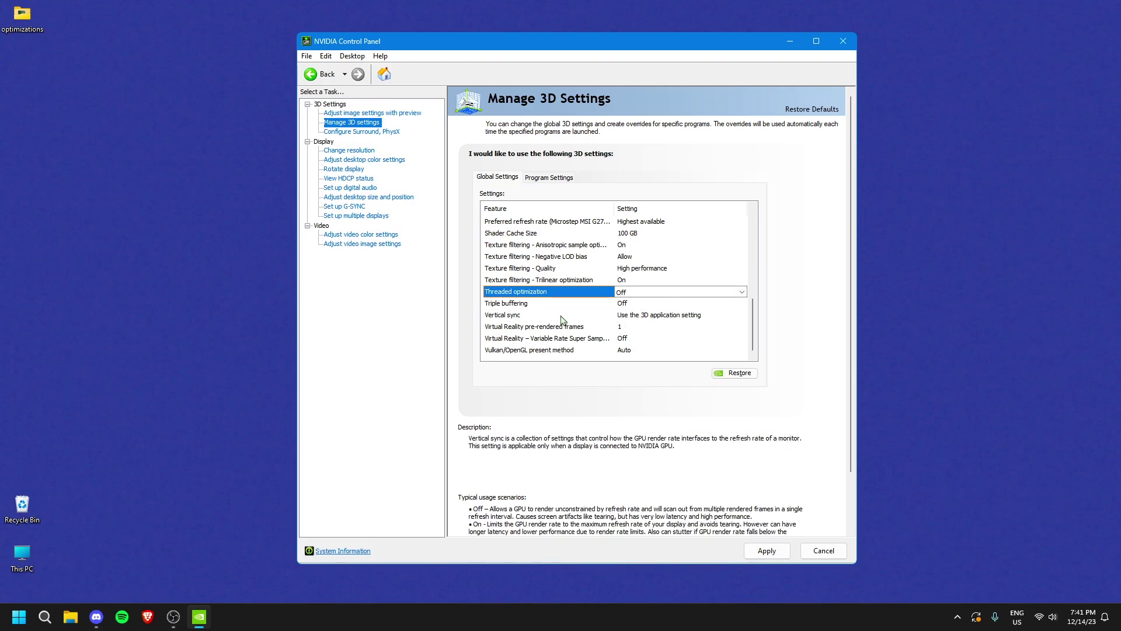
Set Vertical sync to Off, apply the global 3D settings and close NVIDIA Control Panel
click(643, 319)
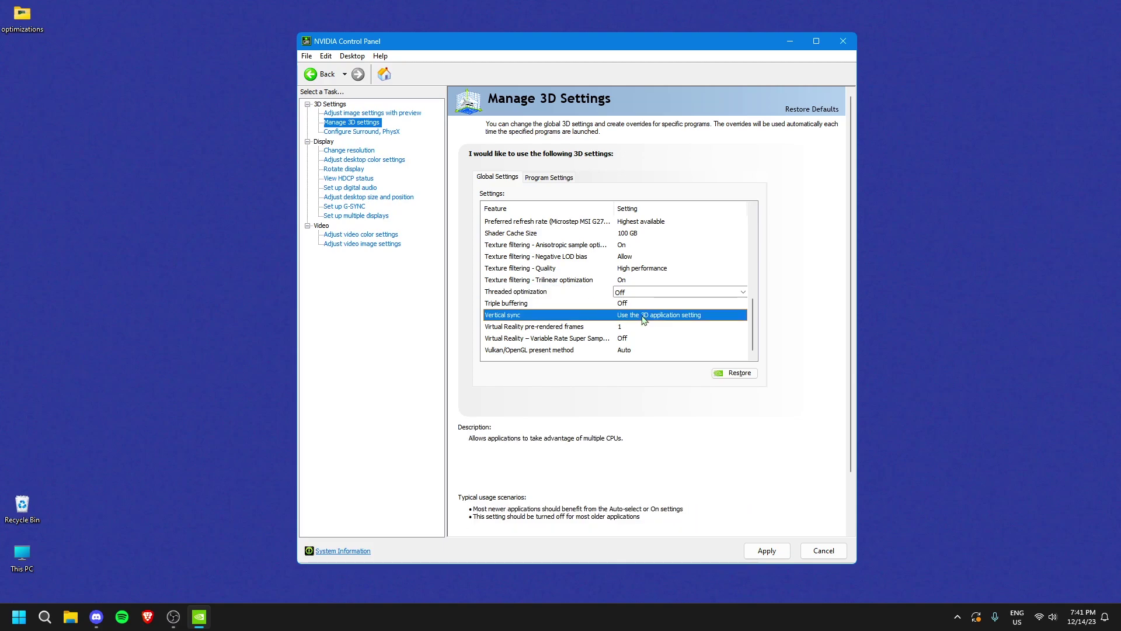
click(636, 332)
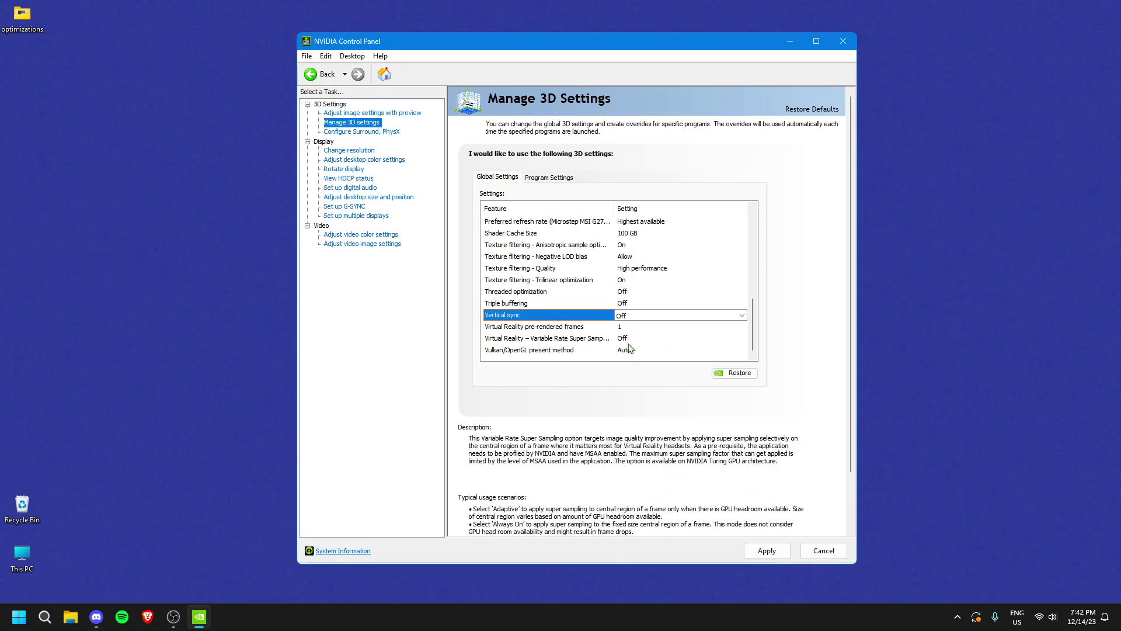
click(767, 550)
click(823, 550)
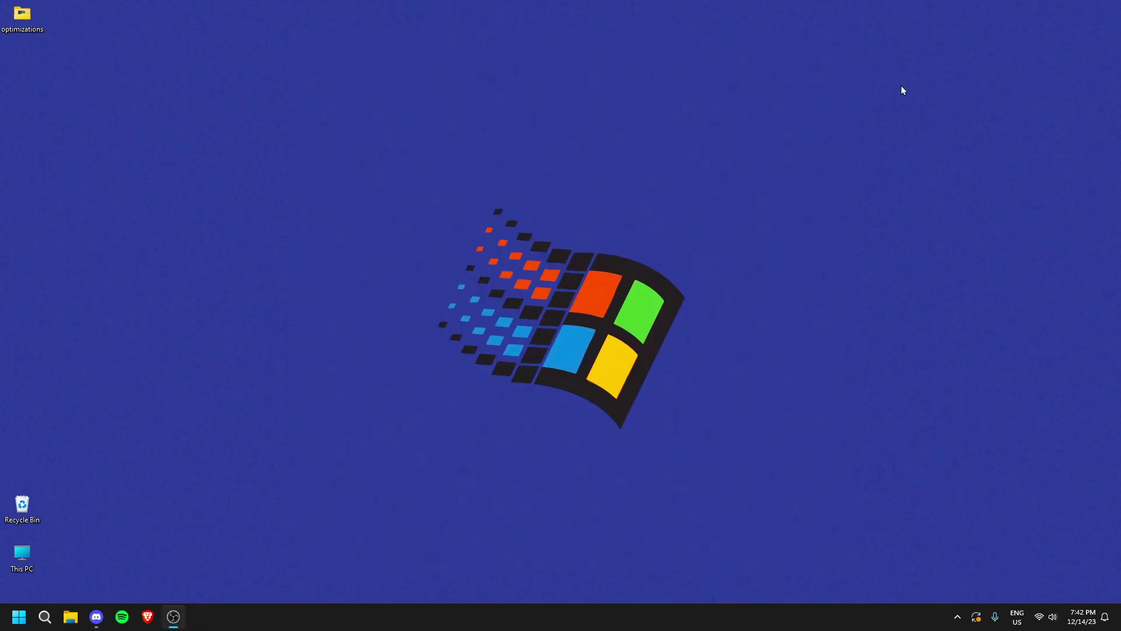